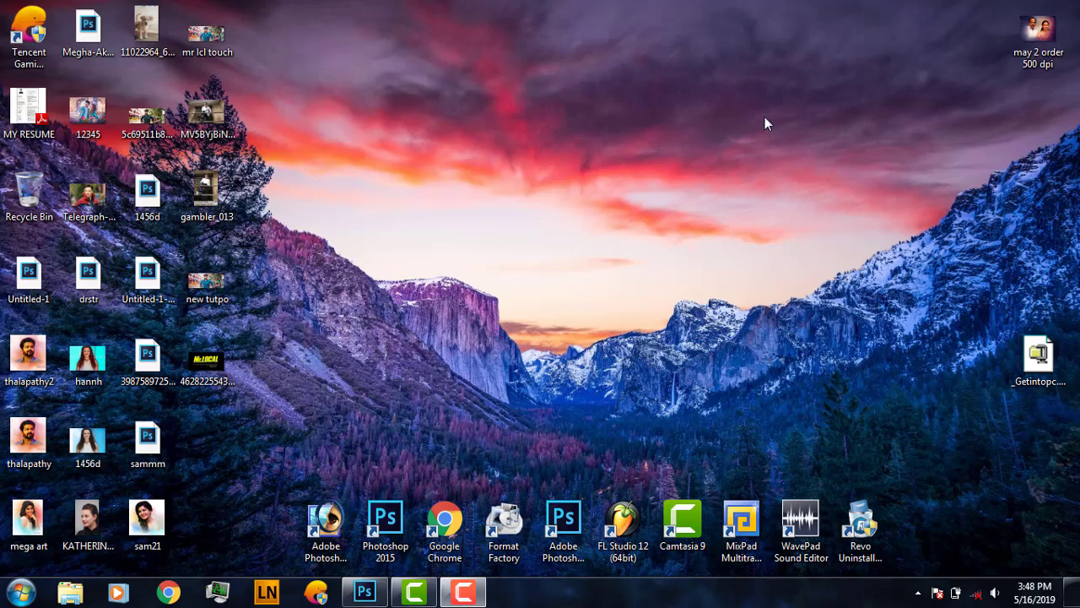
# Refresh the desktop repeatedly from its right-click menu
pyautogui.rightClick(764, 118)
pyautogui.click(610, 168)
pyautogui.rightClick(617, 121)
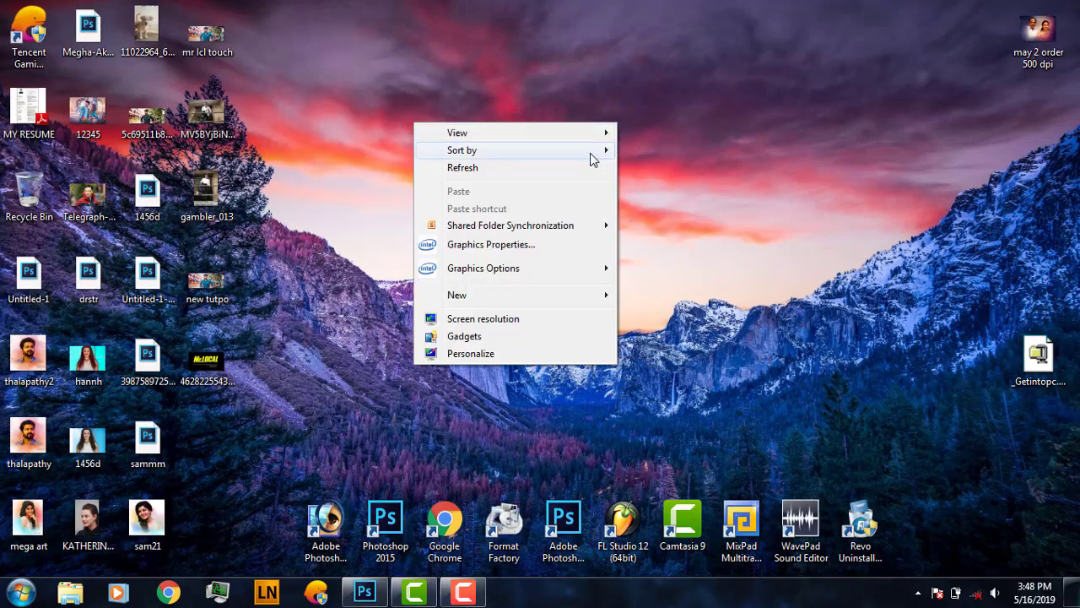
pyautogui.click(528, 168)
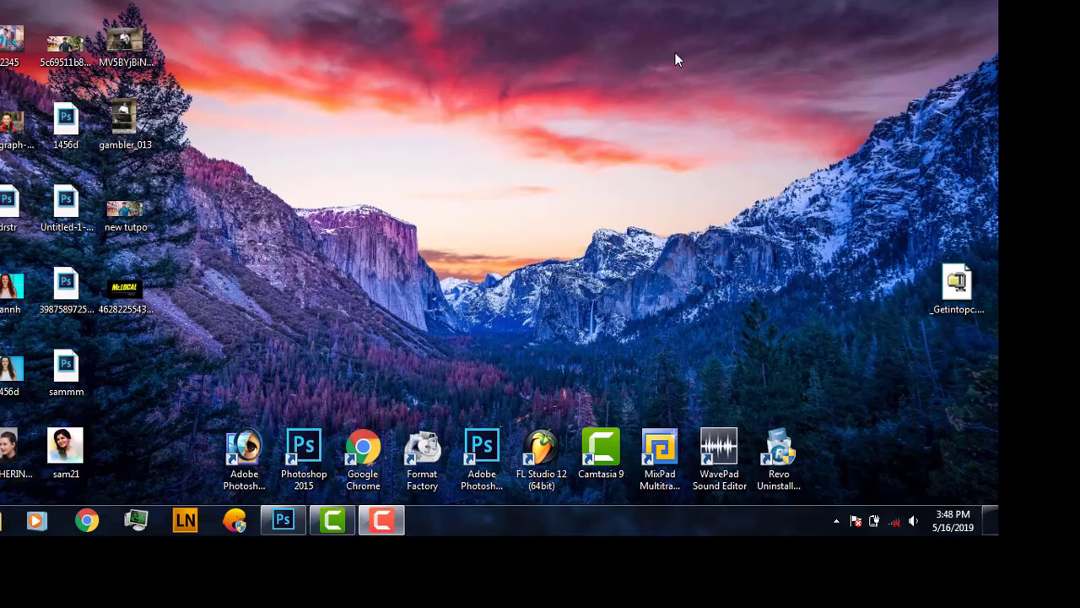
pyautogui.rightClick(682, 45)
pyautogui.click(530, 89)
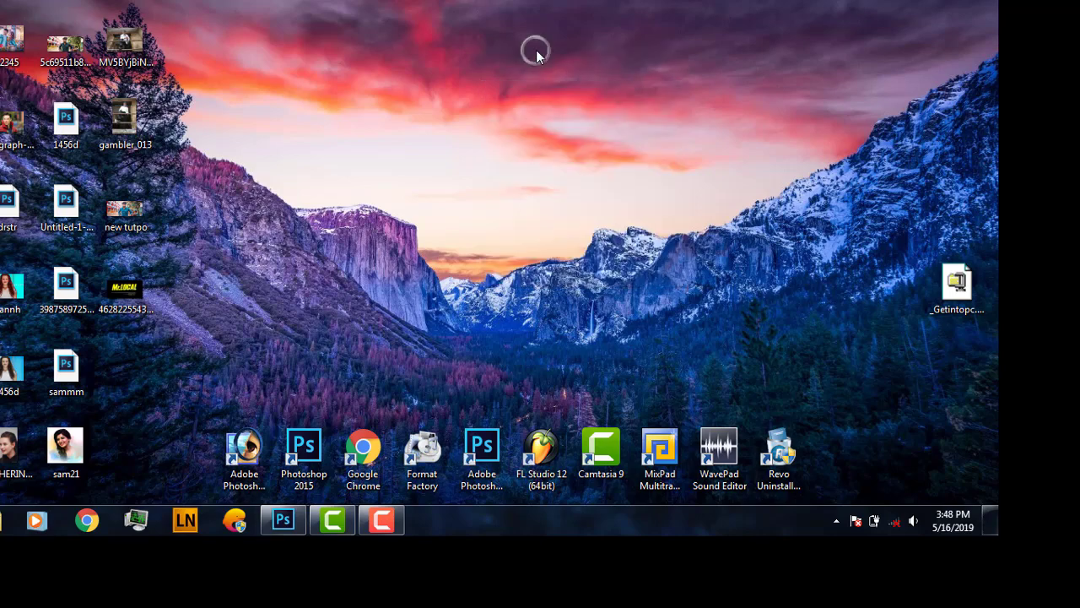
pyautogui.rightClick(535, 50)
pyautogui.click(446, 99)
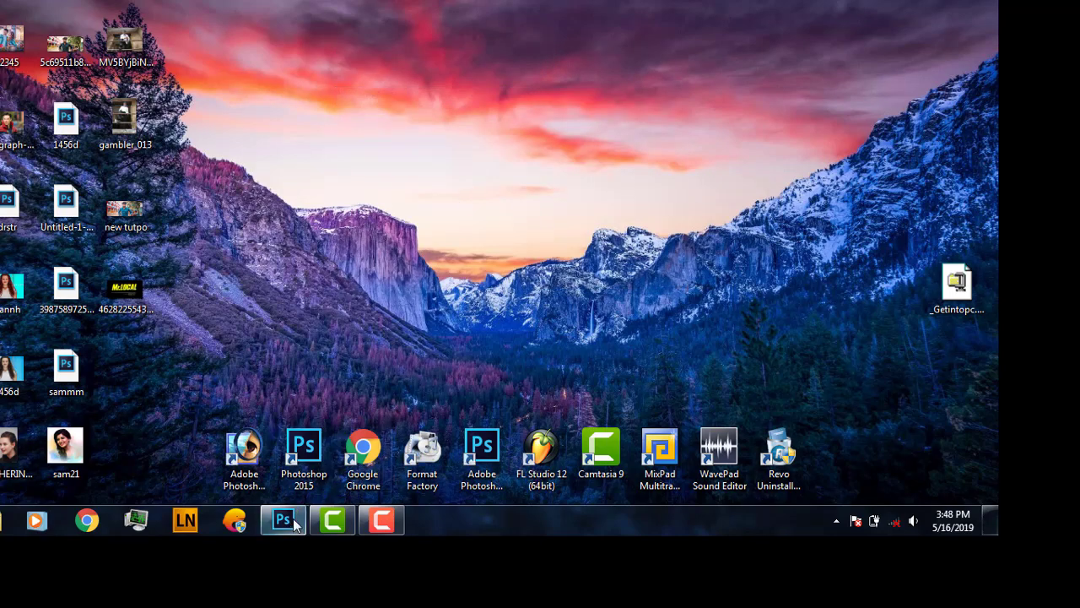
pyautogui.rightClick(683, 46)
pyautogui.click(530, 89)
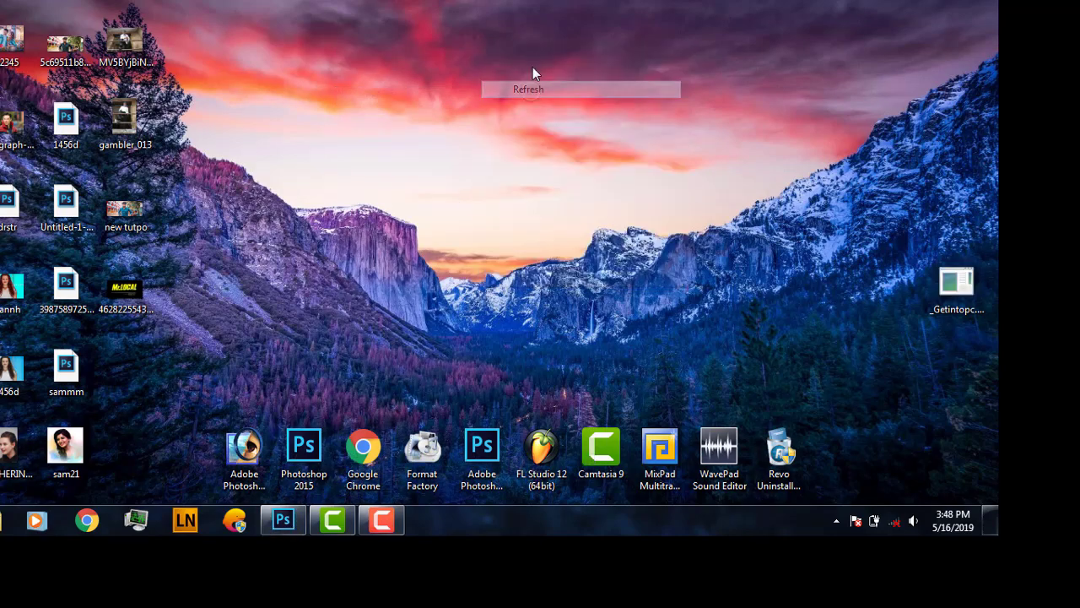
pyautogui.rightClick(538, 51)
pyautogui.click(448, 96)
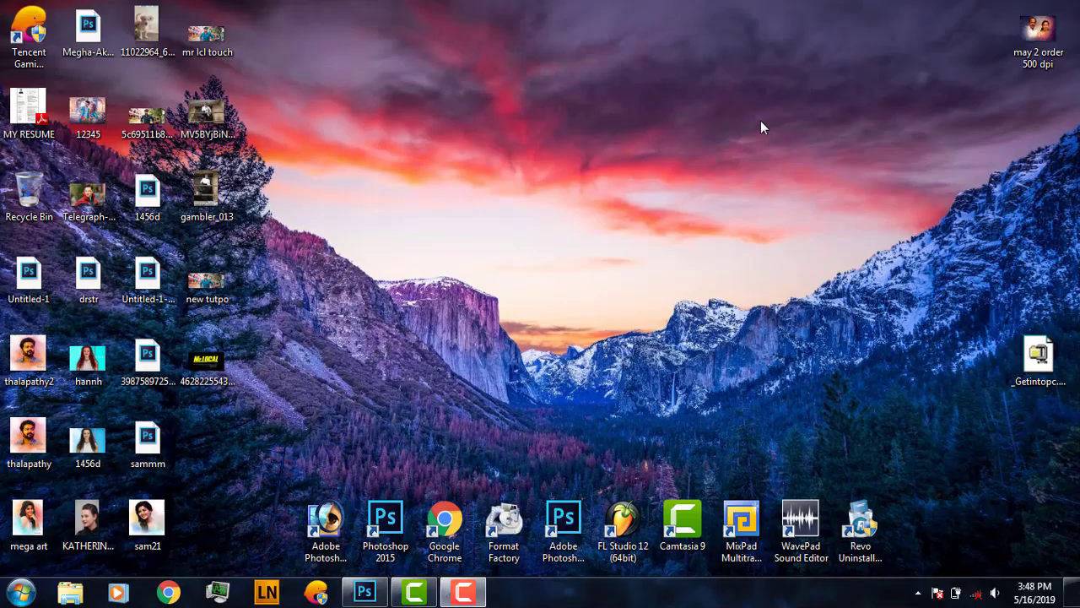
pyautogui.rightClick(561, 116)
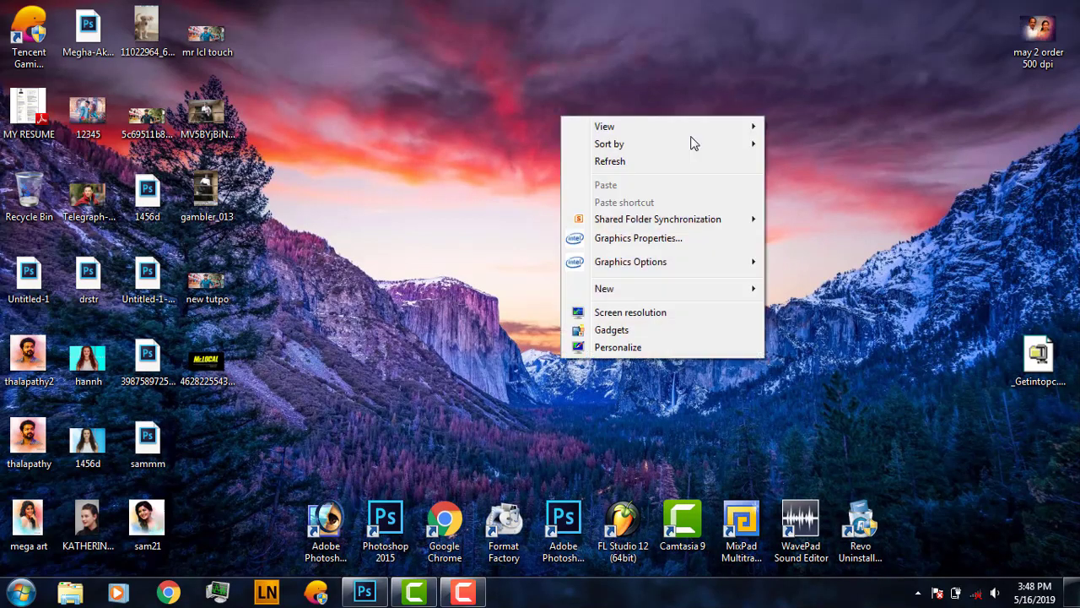
pyautogui.click(613, 168)
pyautogui.rightClick(629, 124)
pyautogui.click(529, 170)
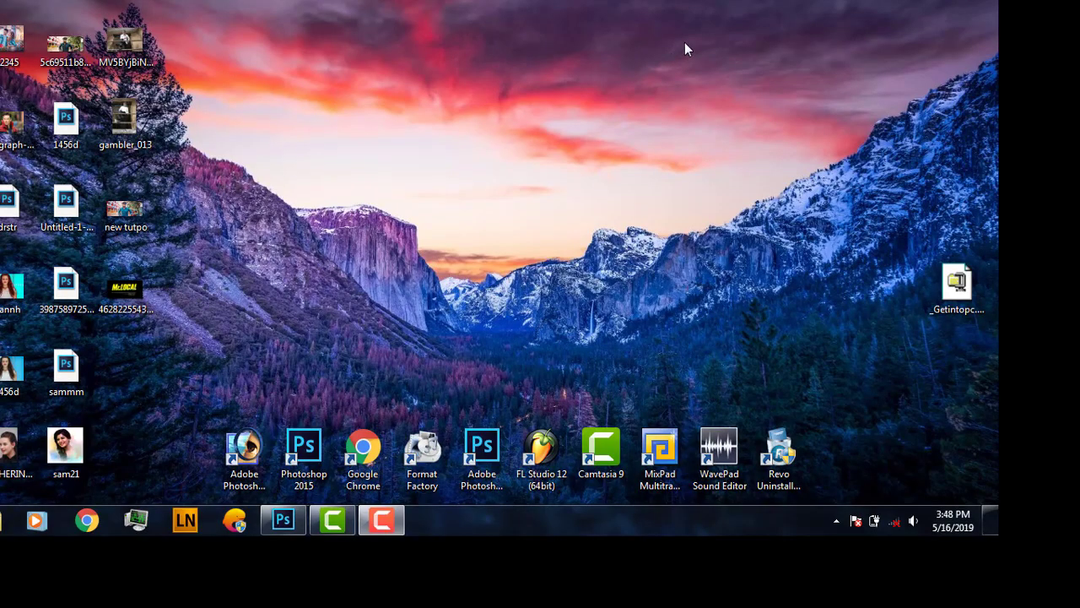
pyautogui.rightClick(684, 46)
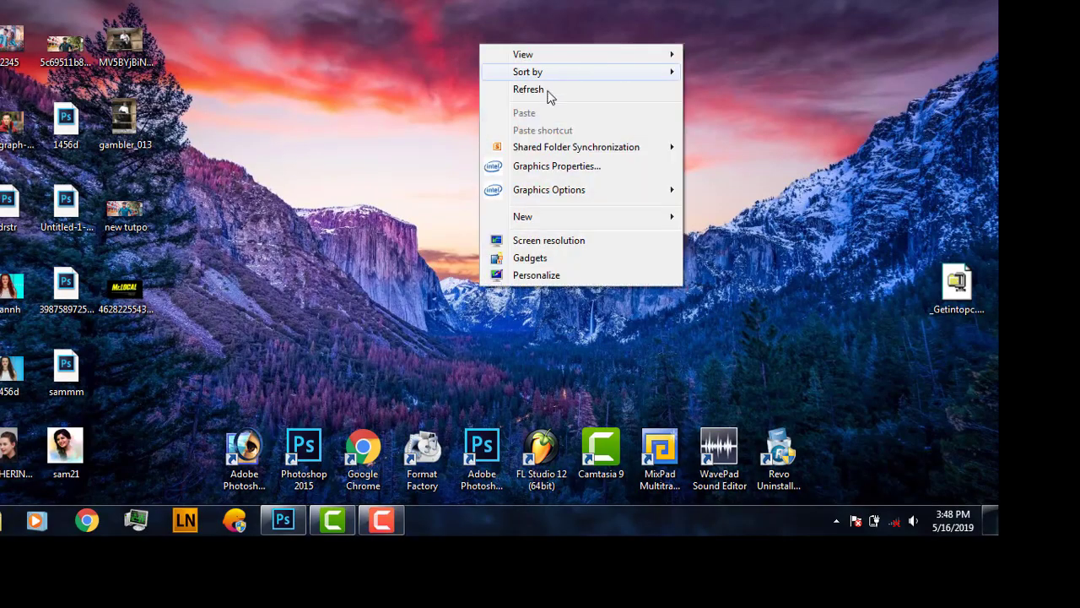
pyautogui.click(547, 92)
pyautogui.rightClick(537, 51)
pyautogui.click(446, 95)
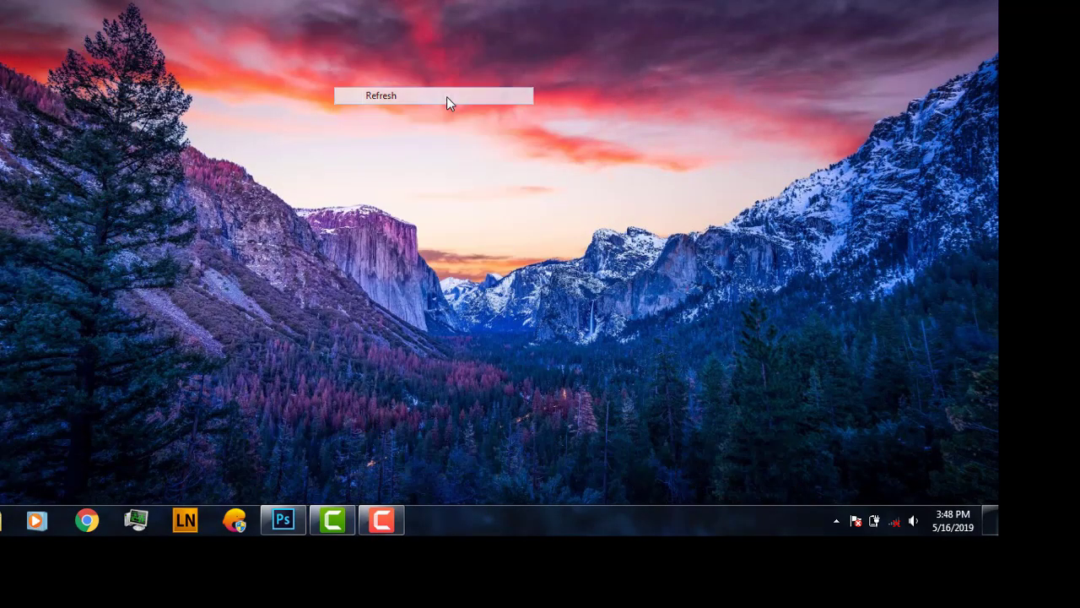
pyautogui.rightClick(681, 48)
pyautogui.click(529, 89)
pyautogui.rightClick(533, 56)
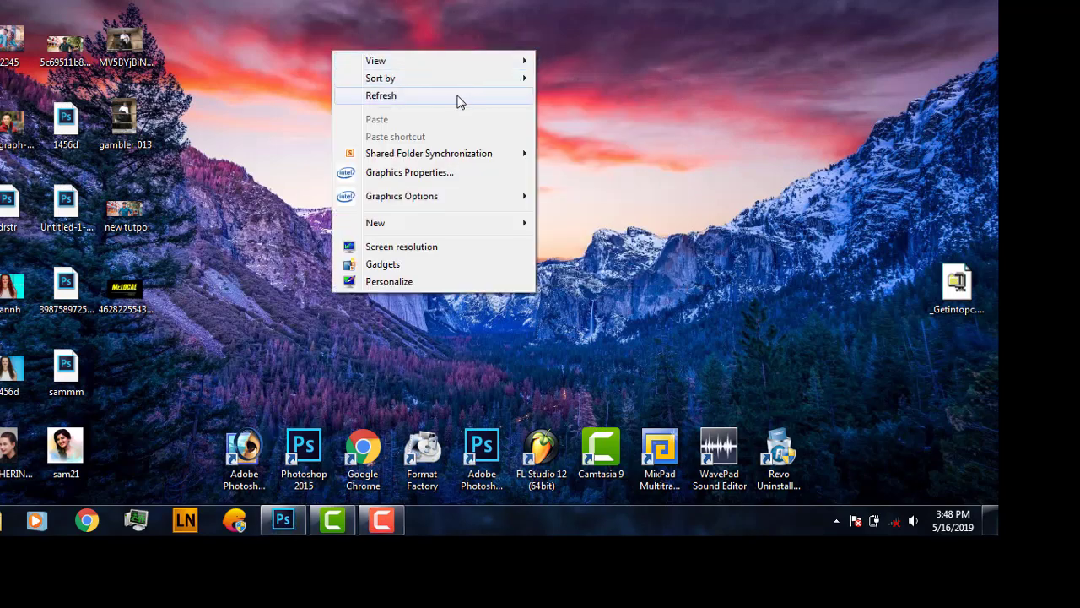
pyautogui.click(447, 101)
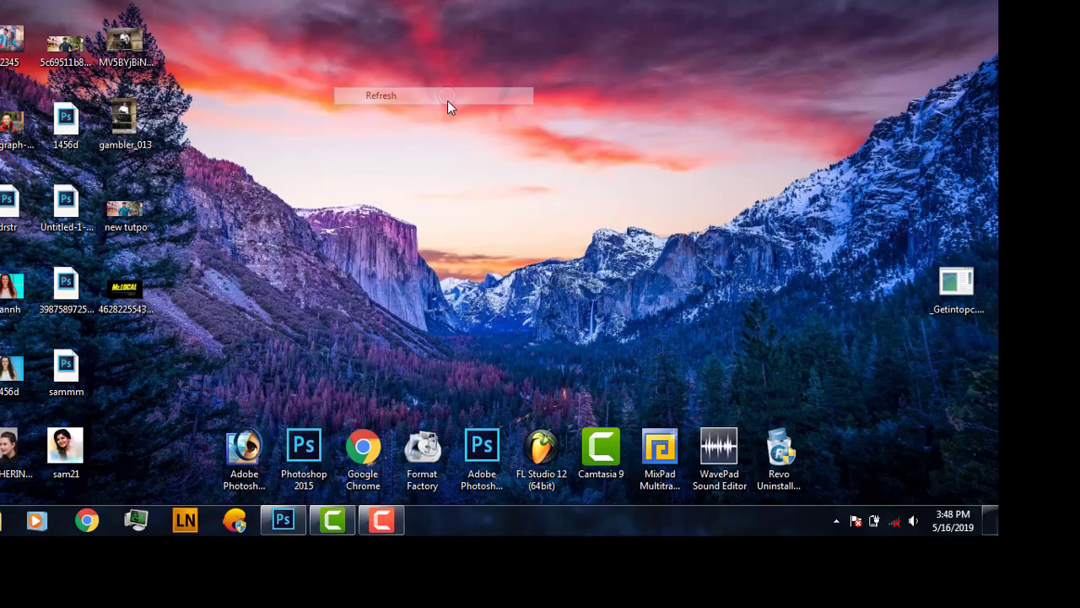
pyautogui.rightClick(682, 48)
pyautogui.click(529, 89)
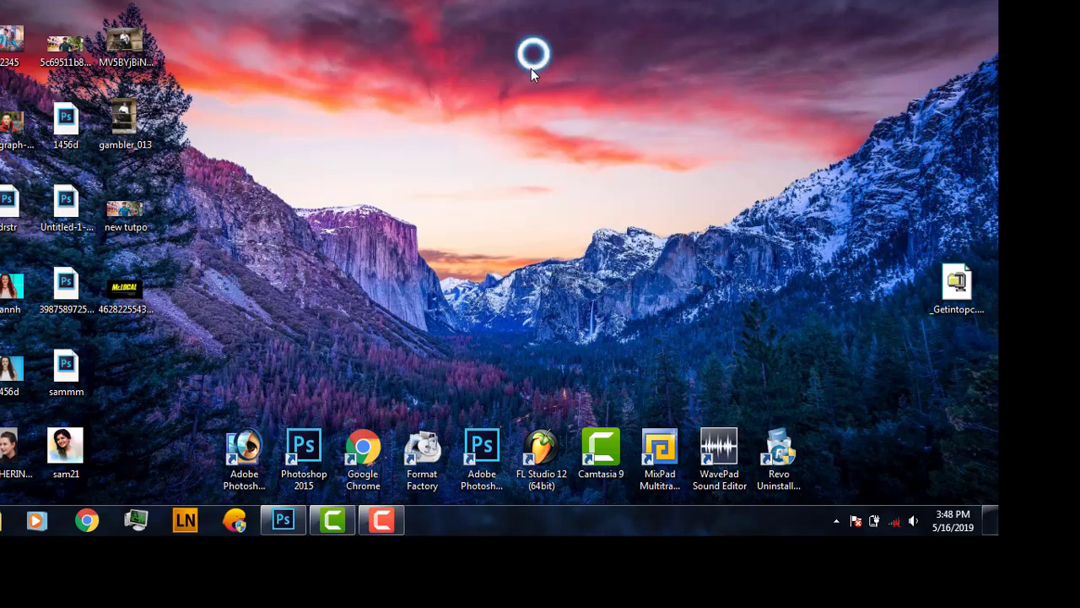
pyautogui.rightClick(533, 53)
pyautogui.click(447, 97)
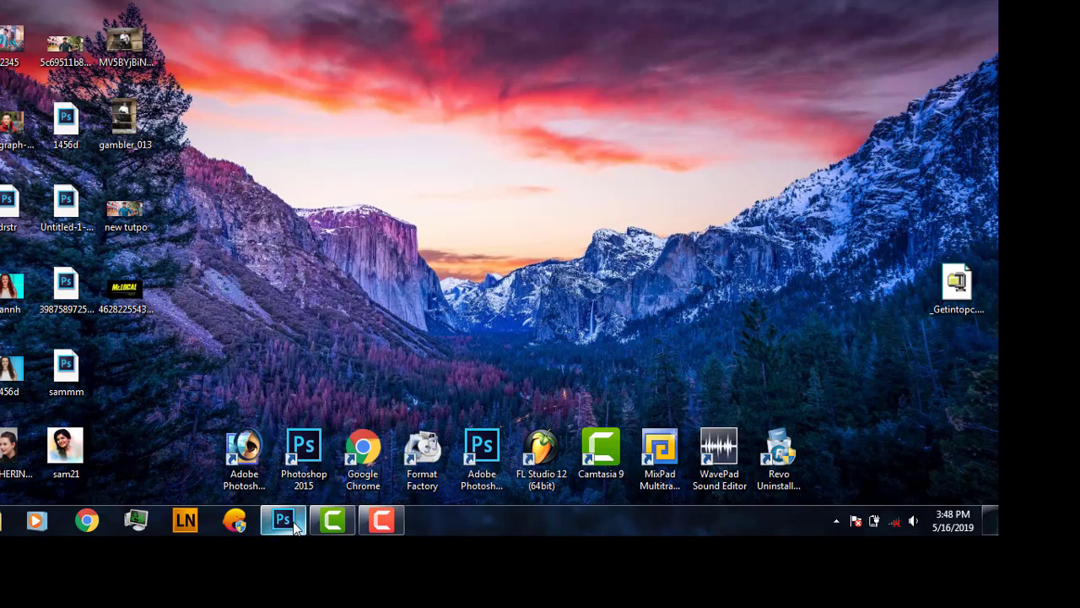
pyautogui.rightClick(681, 47)
pyautogui.click(529, 91)
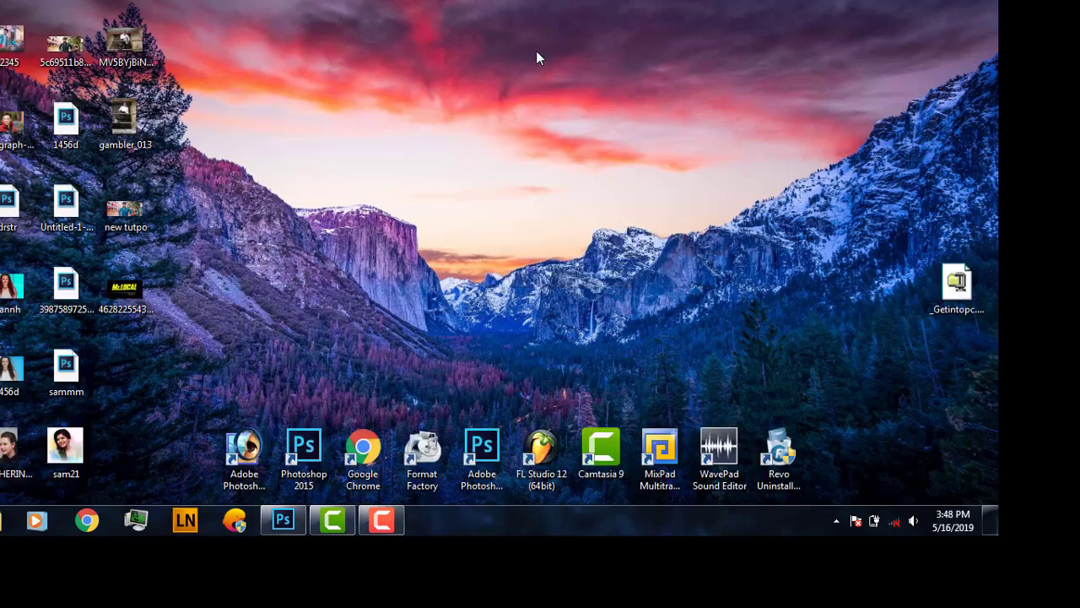
pyautogui.rightClick(536, 51)
pyautogui.click(448, 99)
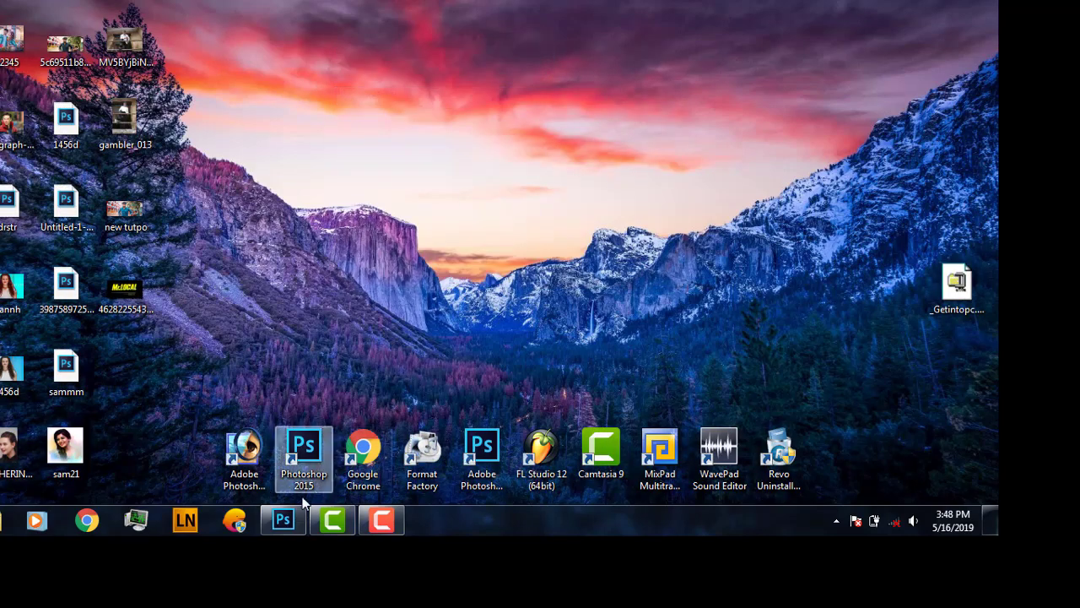
pyautogui.rightClick(684, 44)
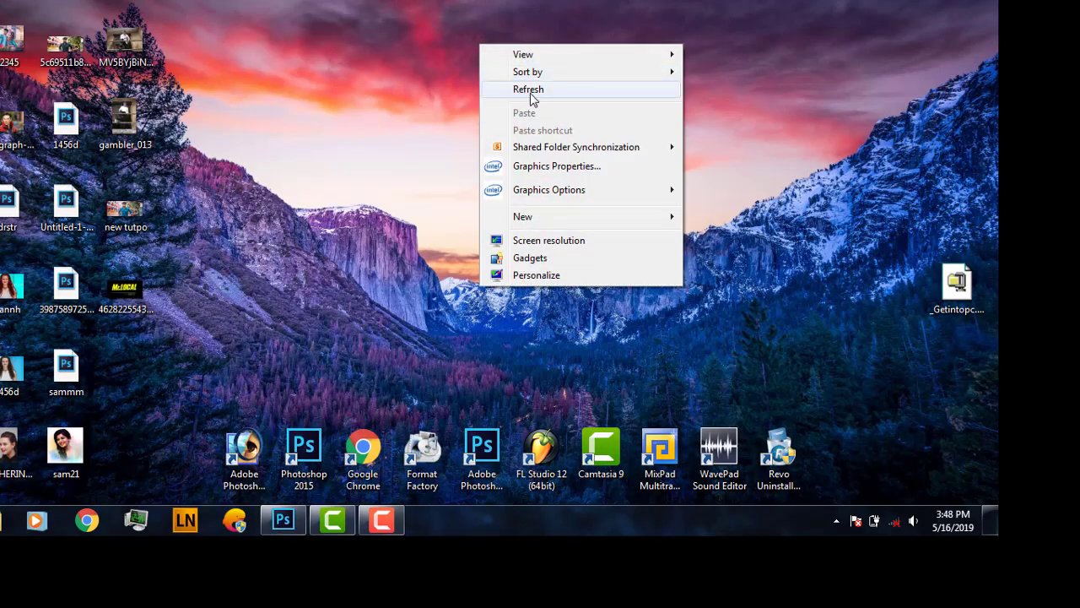
pyautogui.click(529, 90)
pyautogui.rightClick(538, 50)
pyautogui.click(447, 97)
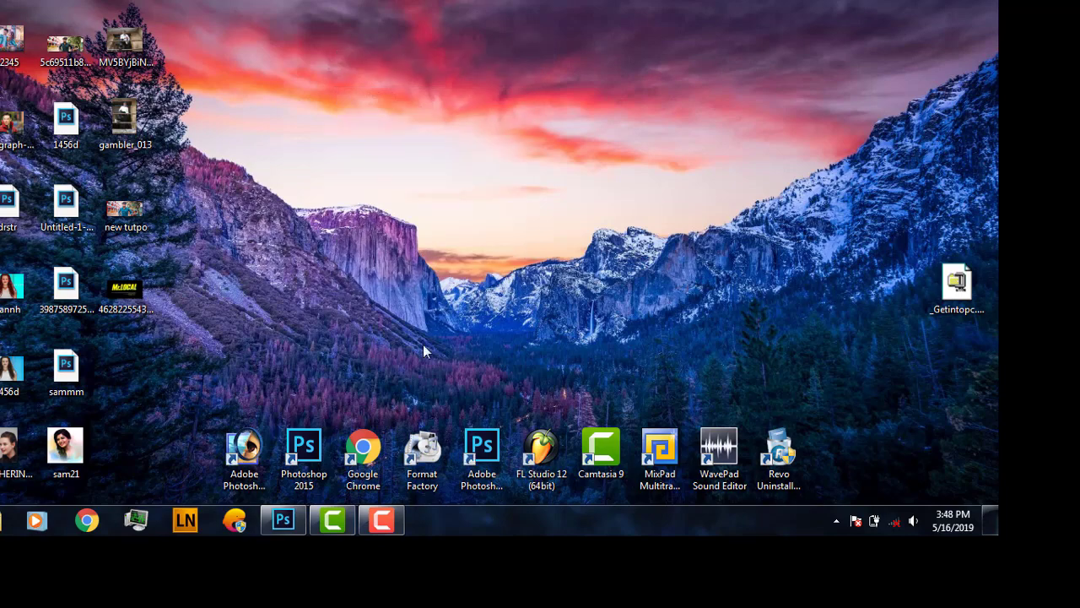
pyautogui.rightClick(684, 48)
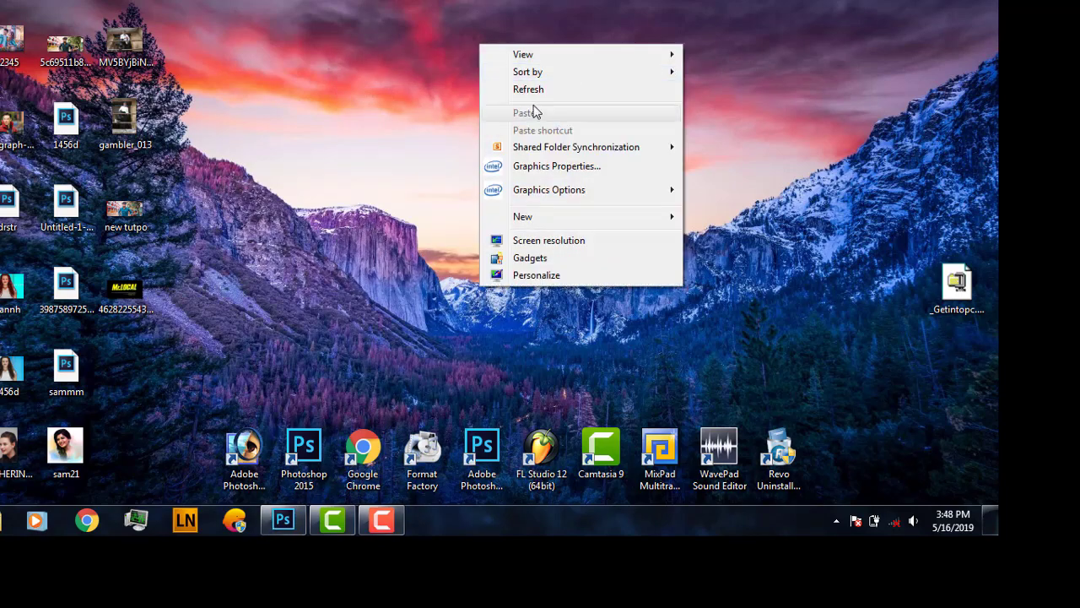
pyautogui.click(530, 92)
pyautogui.rightClick(535, 52)
pyautogui.click(451, 101)
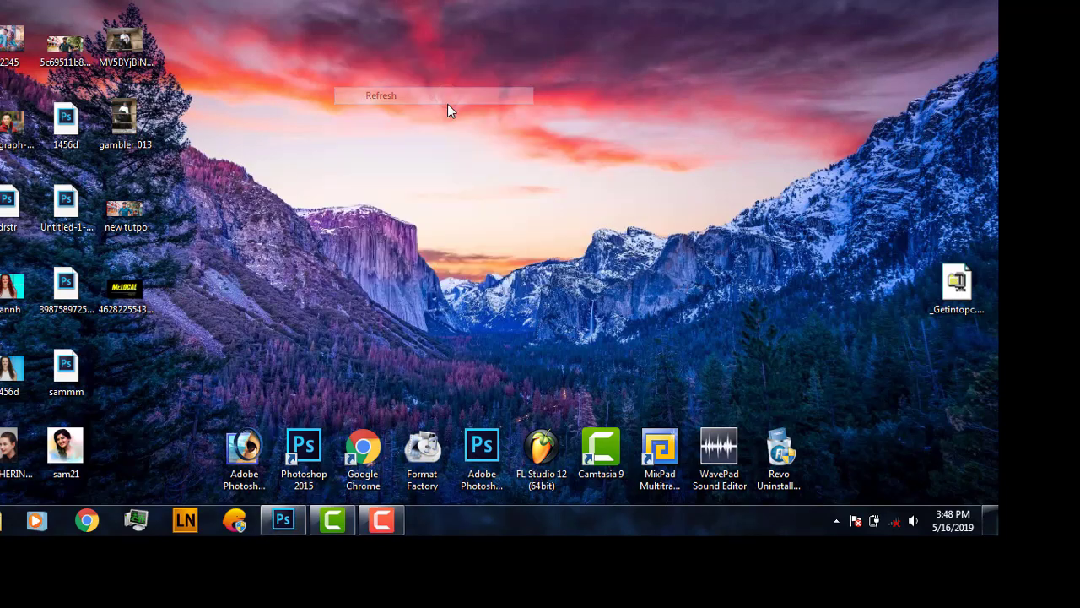
pyautogui.rightClick(684, 44)
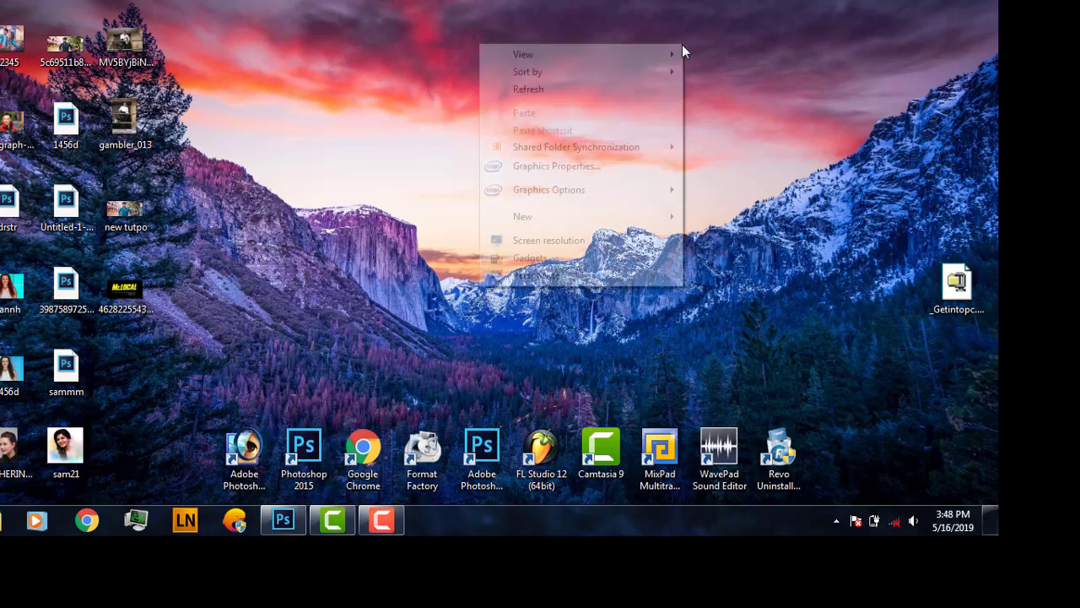
pyautogui.click(533, 95)
pyautogui.rightClick(535, 53)
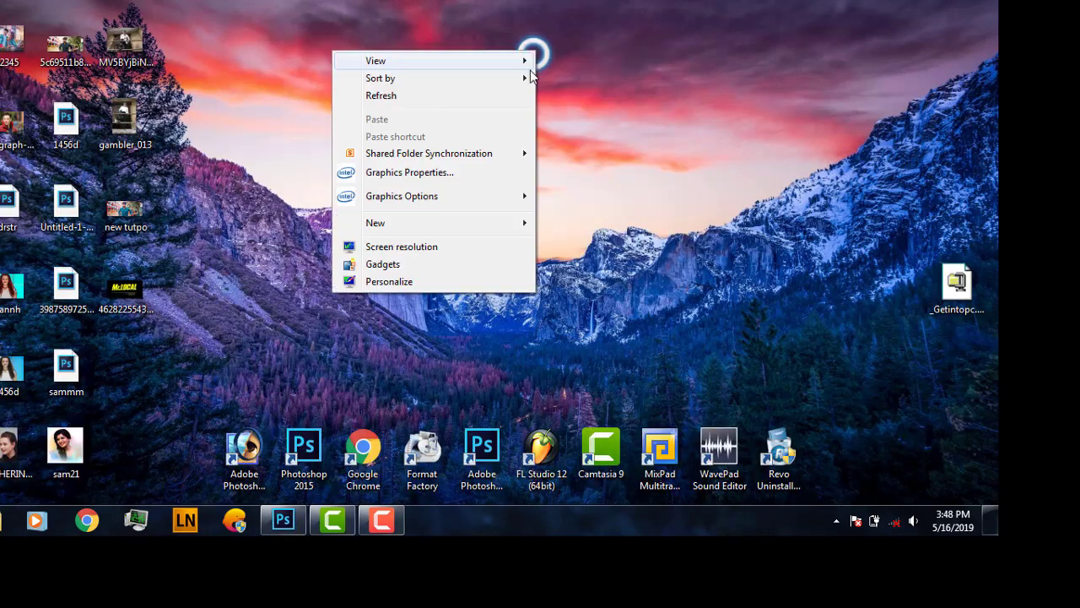
pyautogui.click(448, 98)
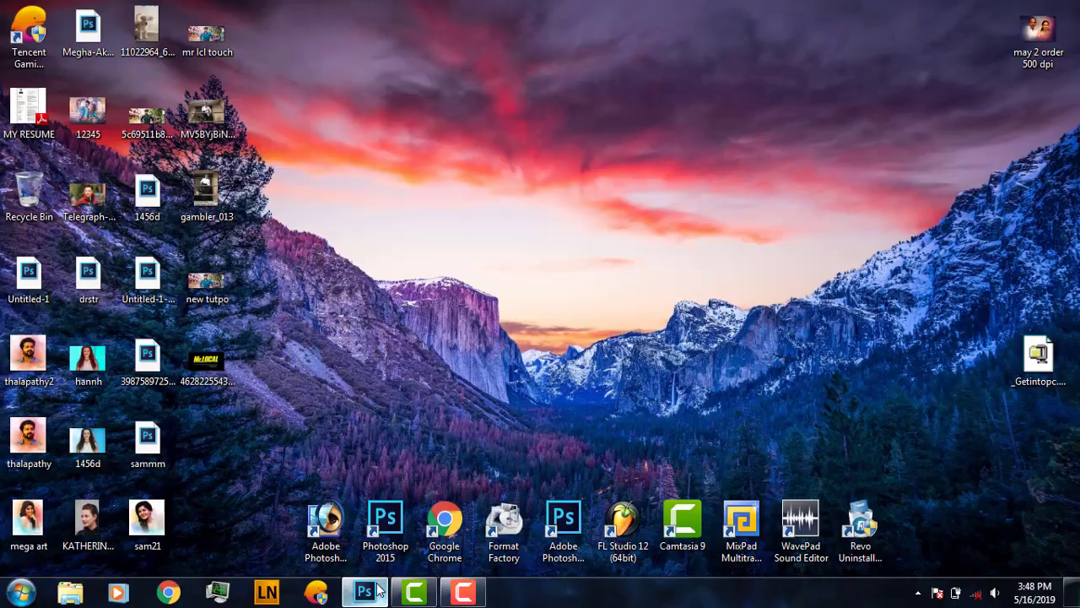
# Toggle Layer 2 copy to compare original and graded hair and shirt, then fit the image
pyautogui.click(364, 591)
pyautogui.click(1067, 273)
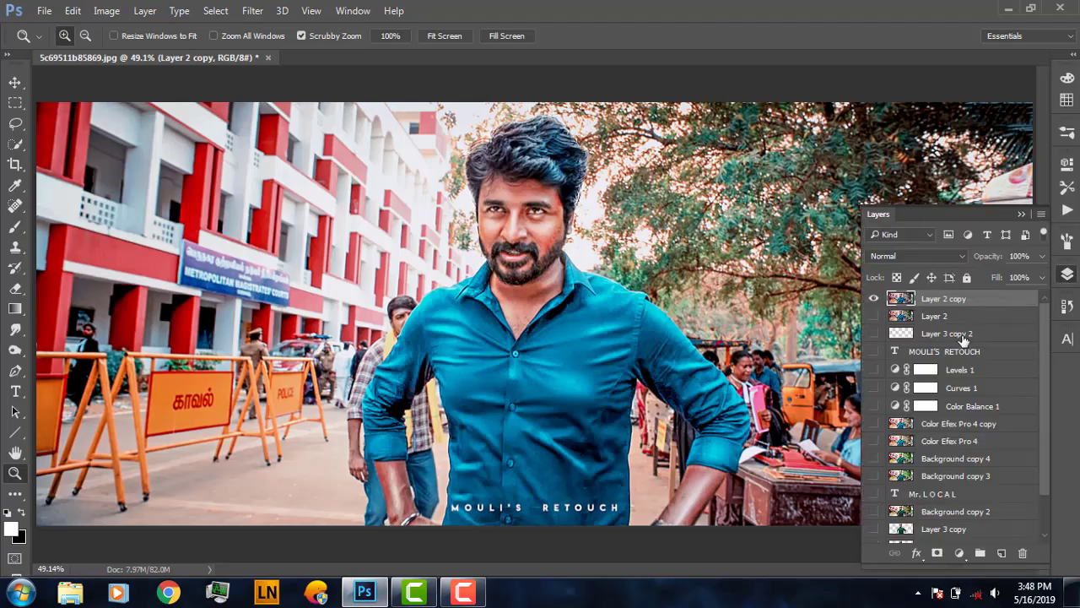
pyautogui.click(871, 300)
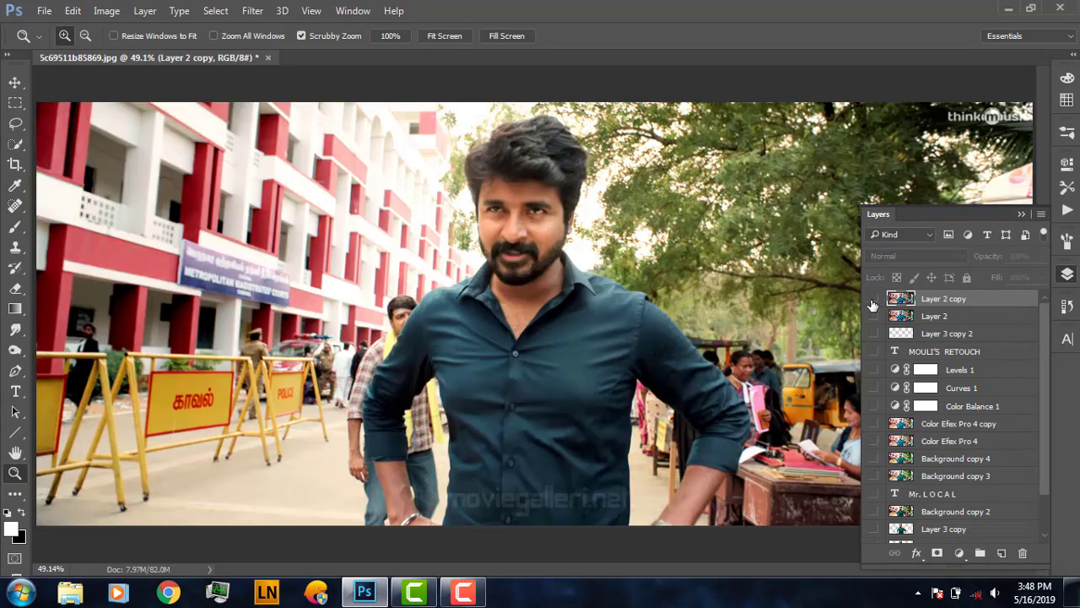
pyautogui.click(873, 301)
pyautogui.moveTo(571, 120); pyautogui.dragTo(810, 283)
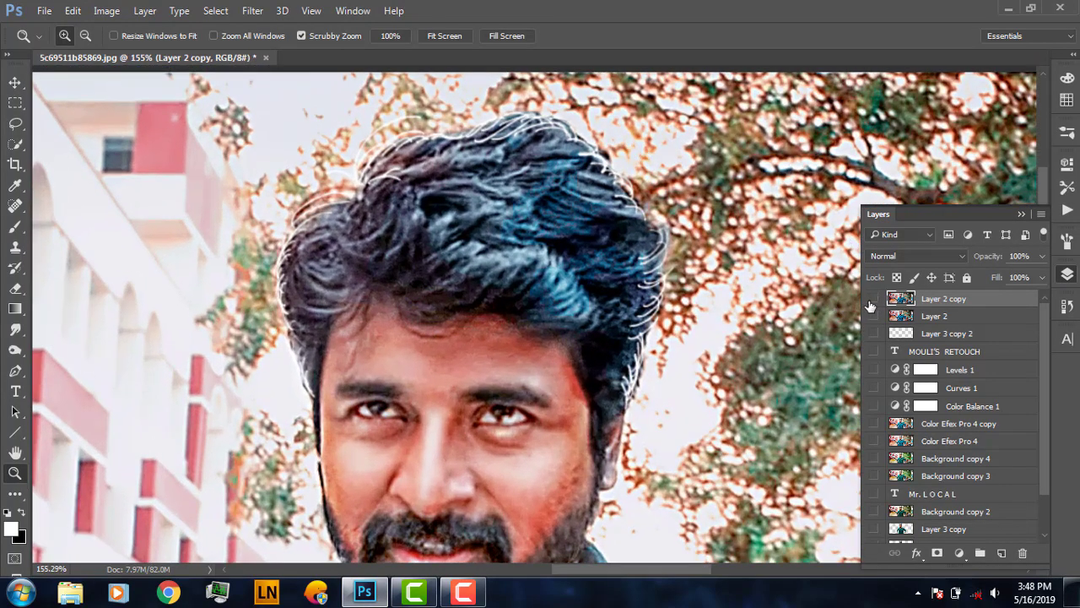
pyautogui.click(872, 300)
pyautogui.moveTo(760, 342); pyautogui.dragTo(653, 341)
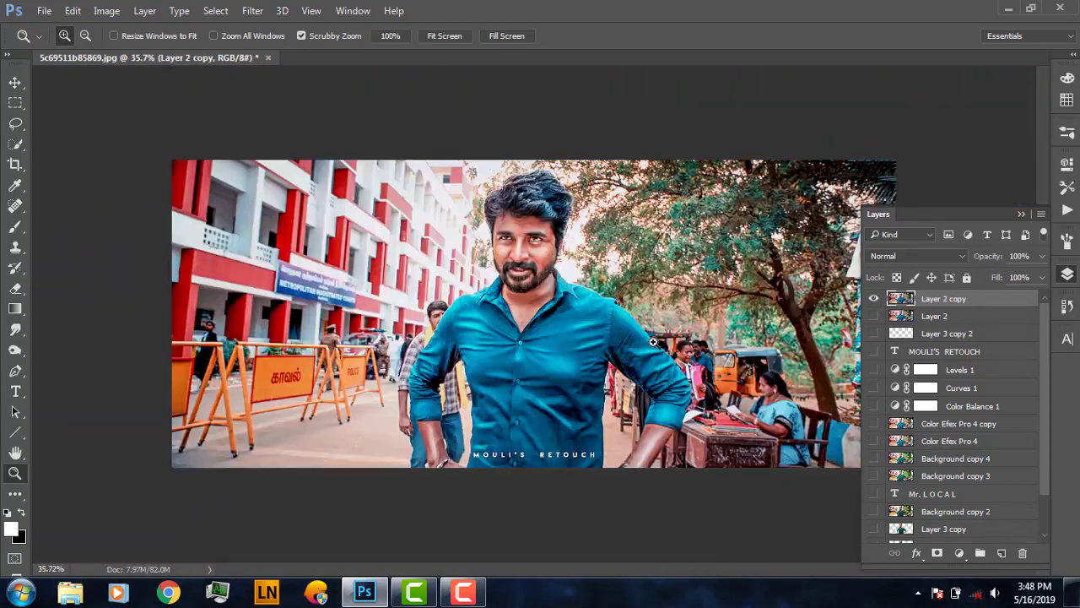
pyautogui.moveTo(569, 325); pyautogui.dragTo(848, 287)
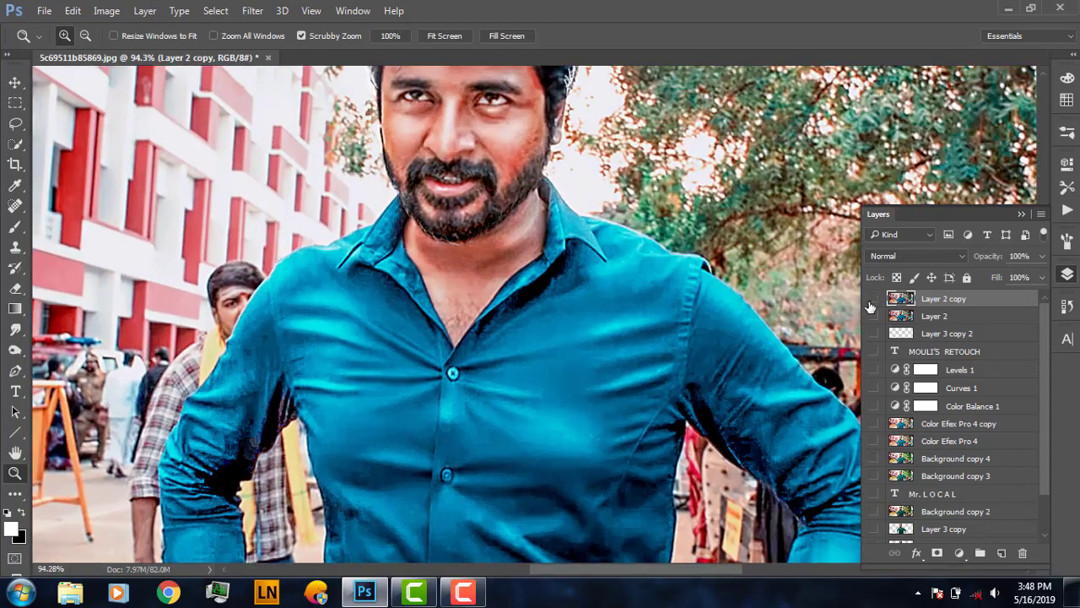
pyautogui.click(872, 300)
pyautogui.click(871, 300)
pyautogui.rightClick(558, 272)
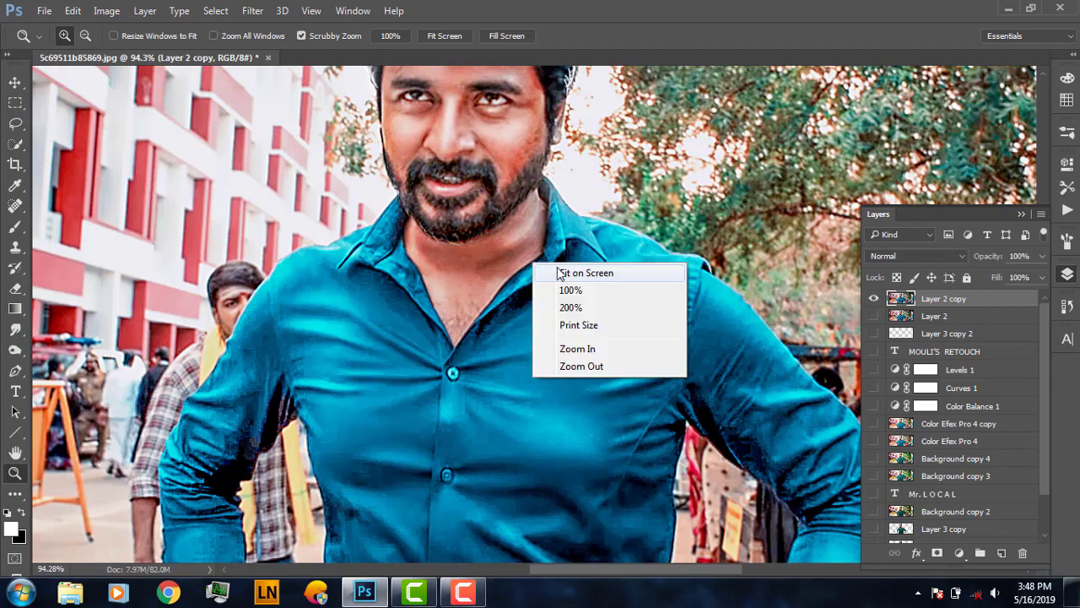
pyautogui.click(558, 272)
# Starting from the original photo, reveal Layer 1, Background copy 2 and Background copy 3
pyautogui.scroll(-2, 1044, 342)
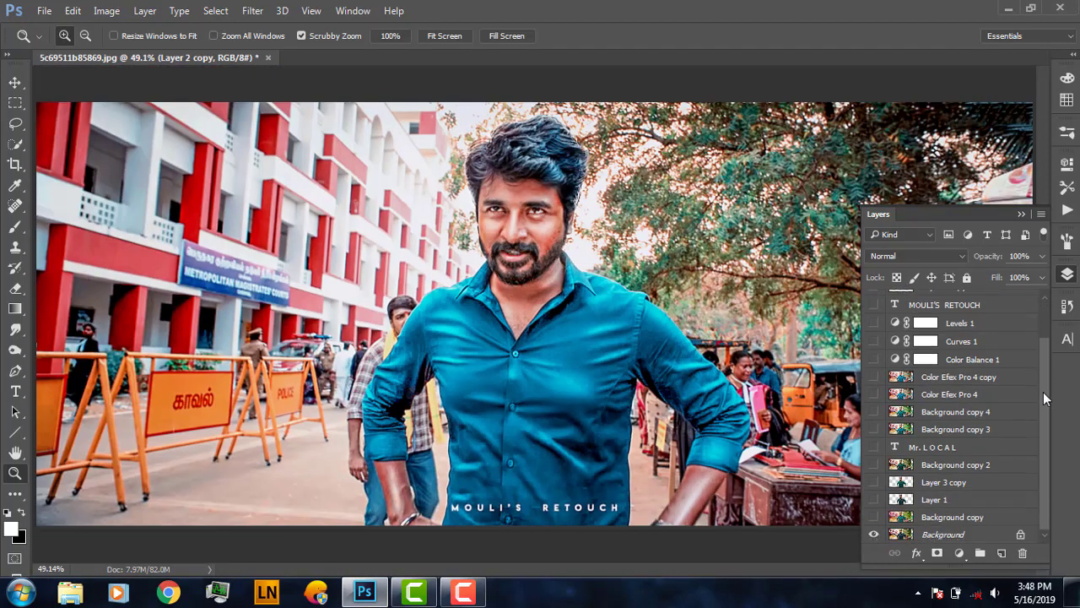
pyautogui.scroll(3, 1042, 392)
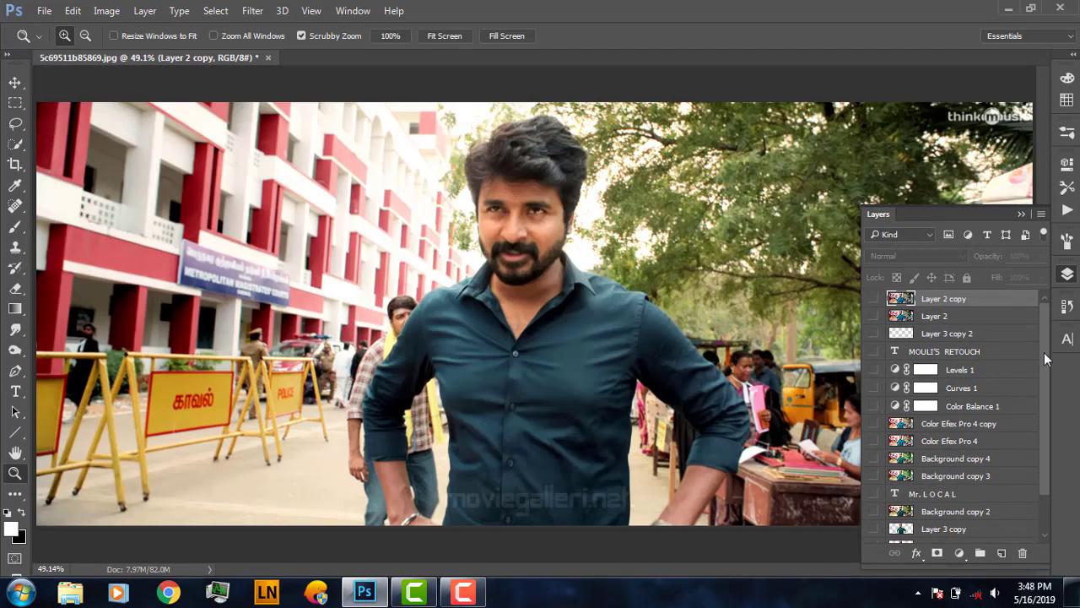
pyautogui.scroll(-2, 1033, 436)
pyautogui.keyDown('alt'); pyautogui.click(873, 533); pyautogui.keyUp('alt')
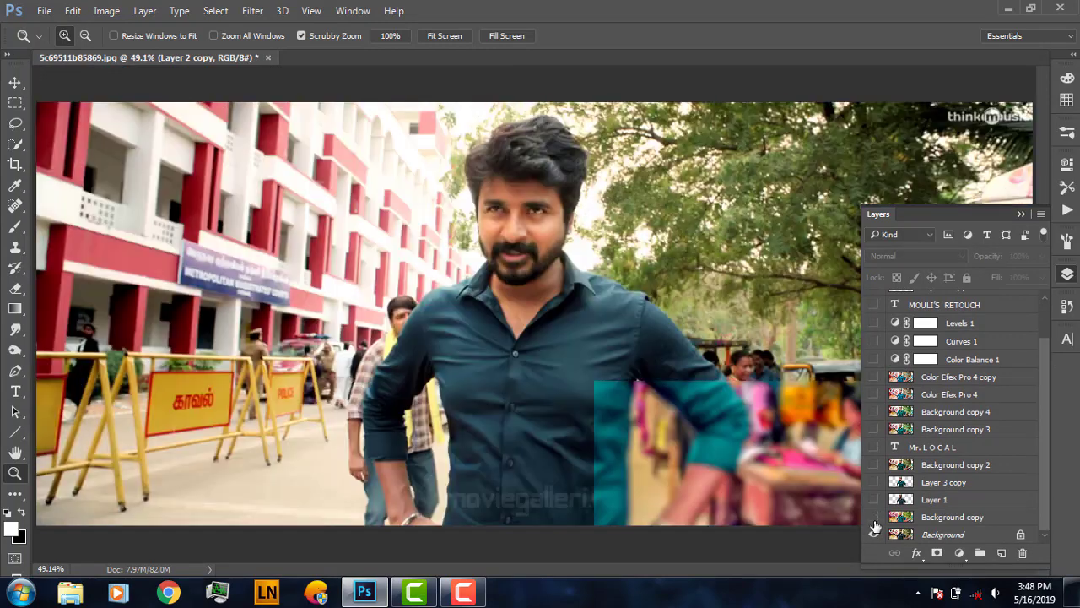
pyautogui.keyDown('alt'); pyautogui.click(873, 534); pyautogui.keyUp('alt')
pyautogui.click(873, 499)
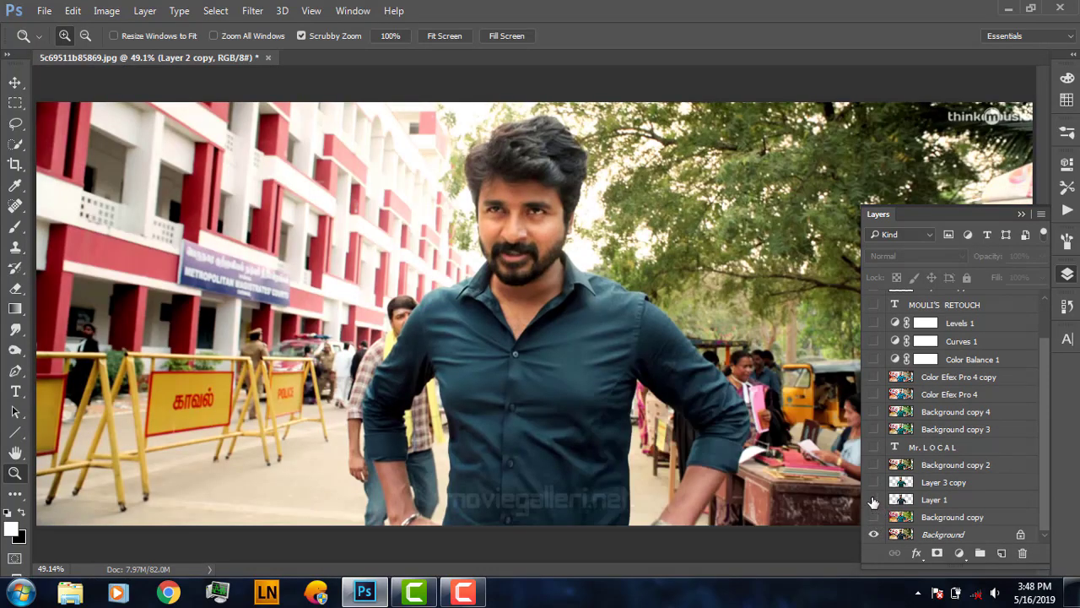
pyautogui.click(874, 465)
pyautogui.click(873, 466)
pyautogui.click(875, 465)
pyautogui.click(874, 465)
pyautogui.click(874, 465)
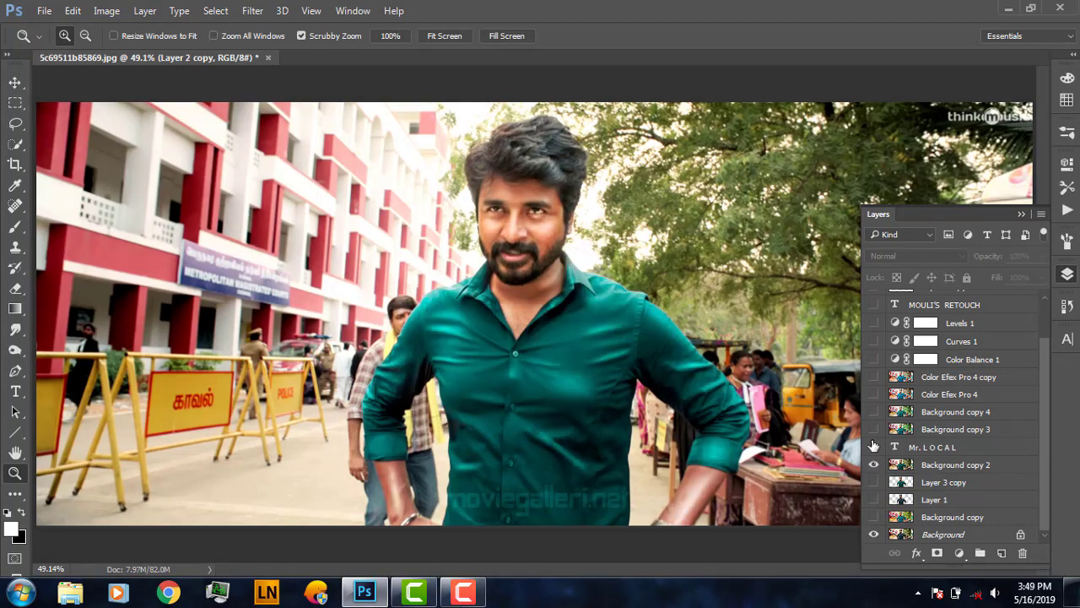
pyautogui.click(874, 429)
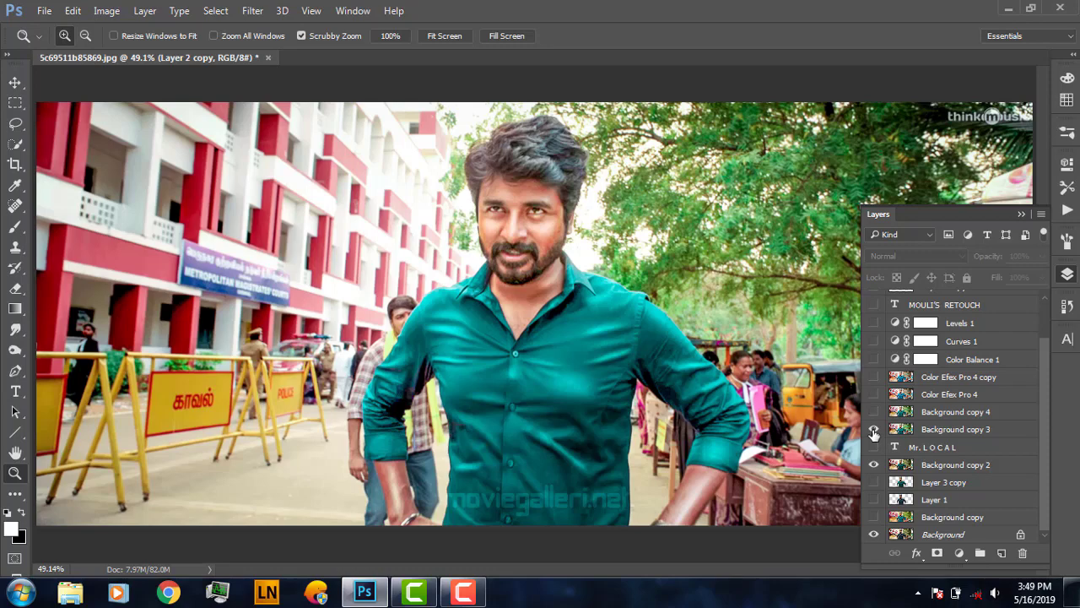
pyautogui.click(874, 432)
# Show the Color Efex Pro 4 grade, Curves 1, watermark text, Layer 3 copy 2 and Layer 2 copy
pyautogui.click(873, 395)
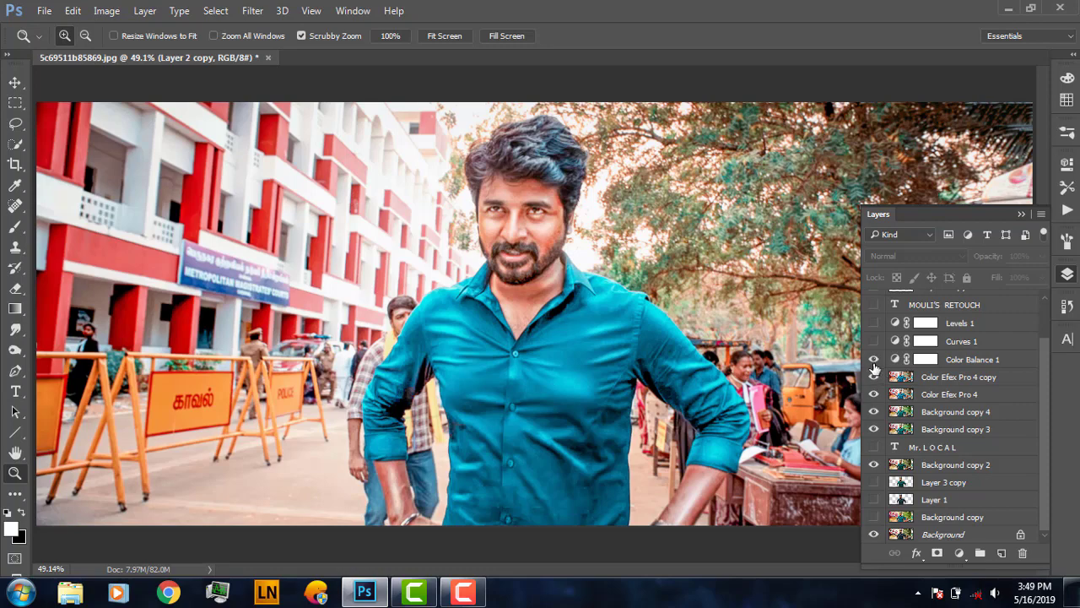
pyautogui.click(874, 341)
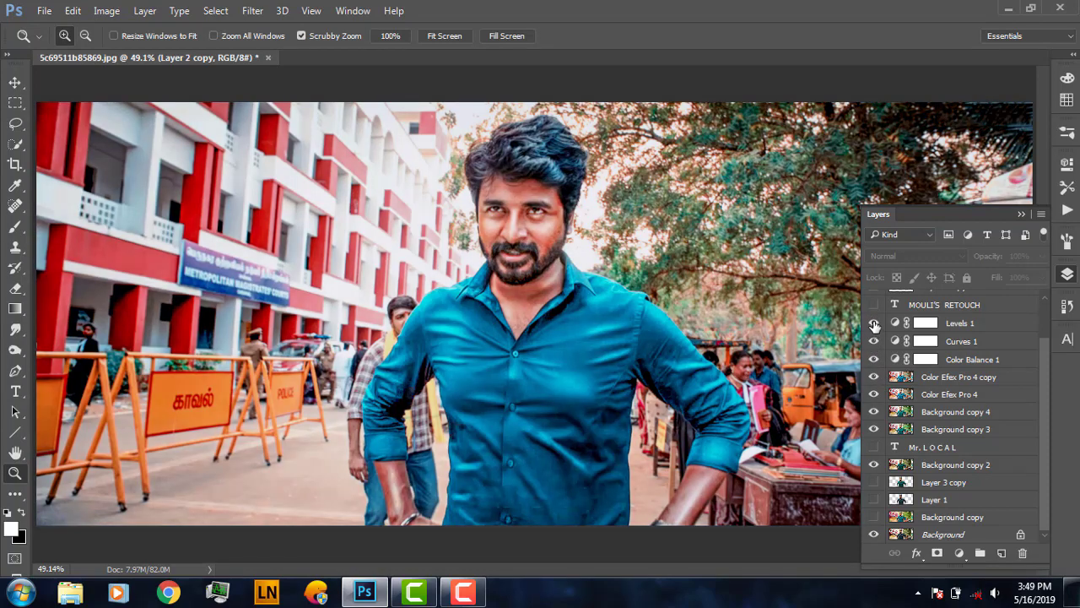
pyautogui.scroll(2, 1045, 366)
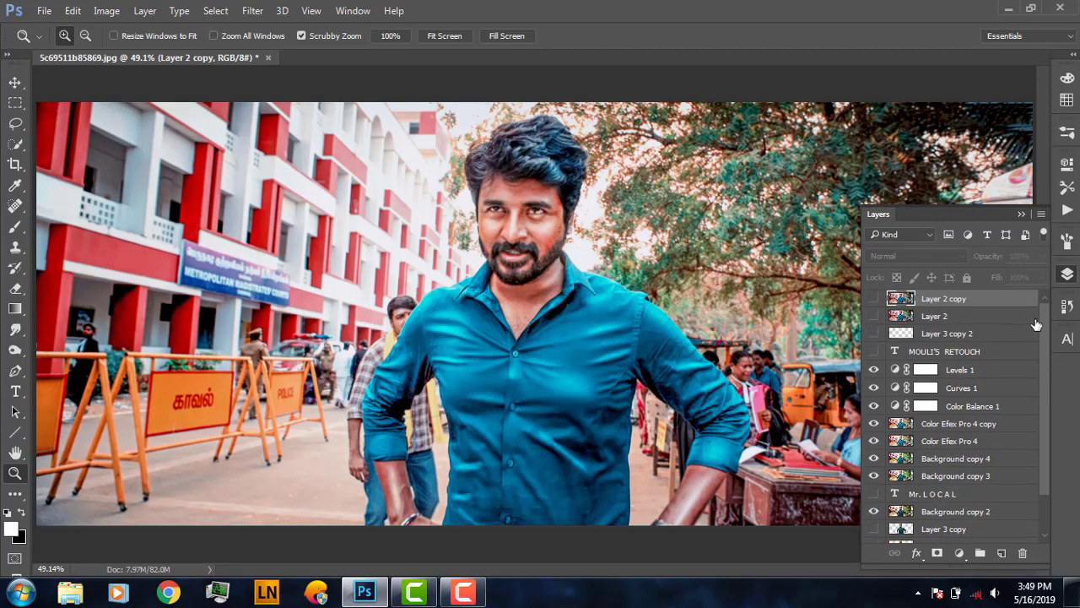
pyautogui.click(874, 353)
pyautogui.click(873, 334)
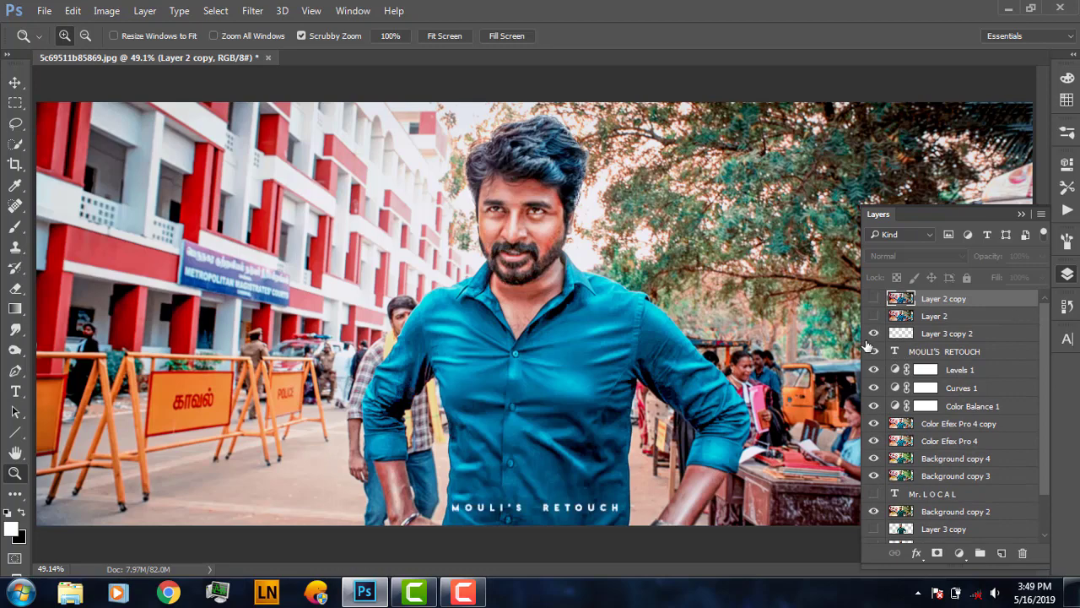
pyautogui.click(873, 298)
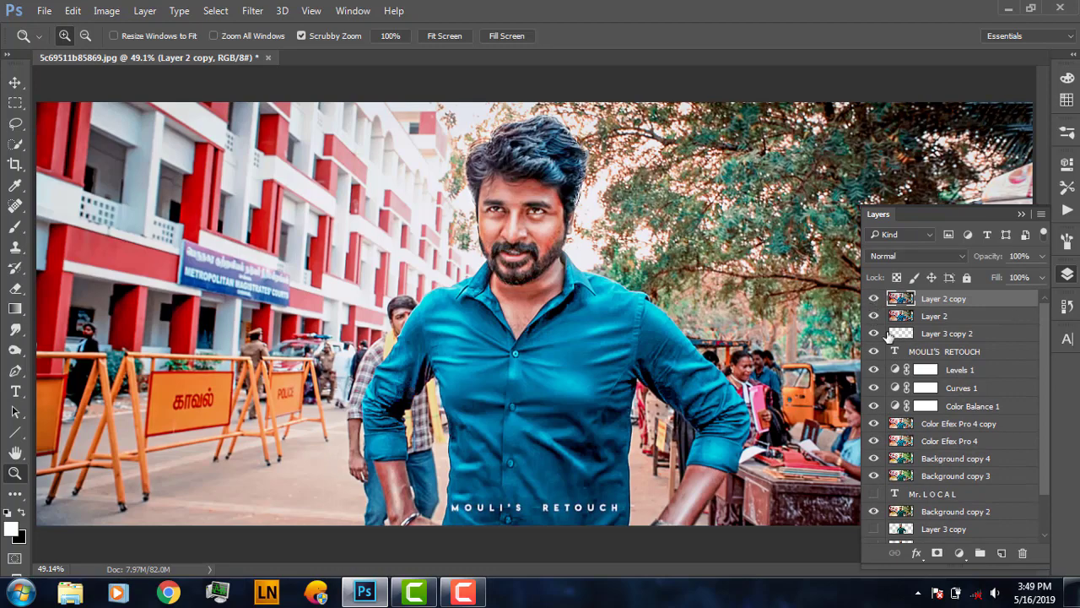
pyautogui.moveTo(874, 322); pyautogui.dragTo(877, 510)
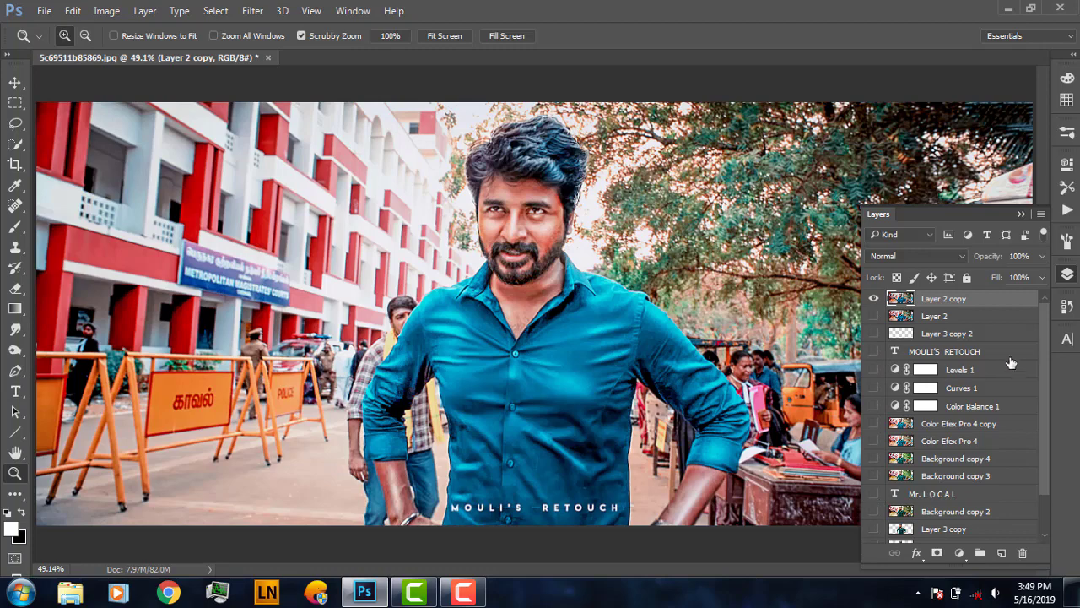
pyautogui.scroll(-3, 1004, 478)
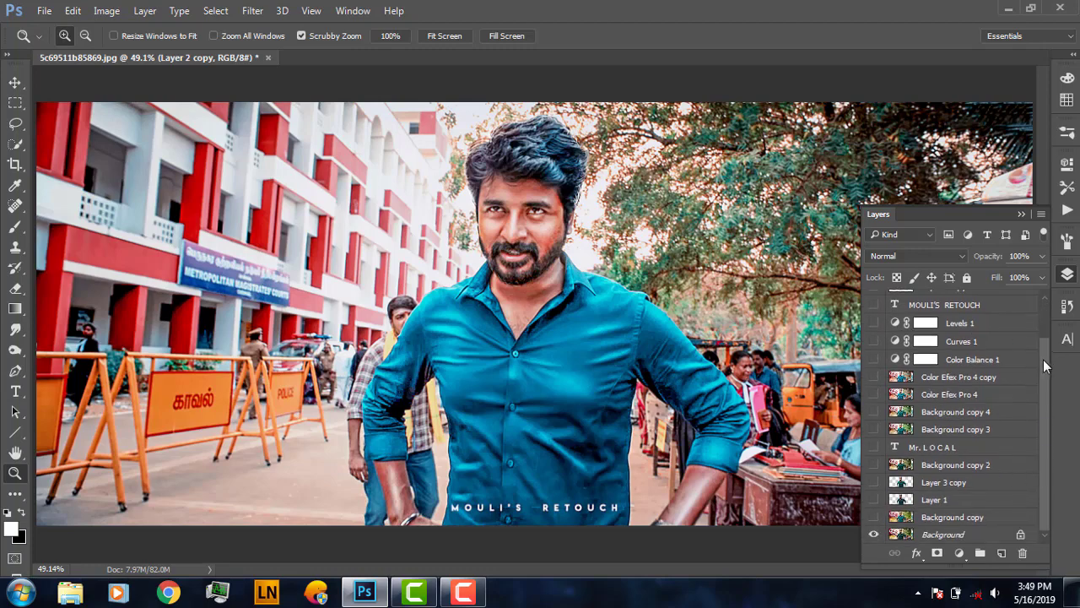
pyautogui.scroll(3, 1044, 365)
pyautogui.click(873, 298)
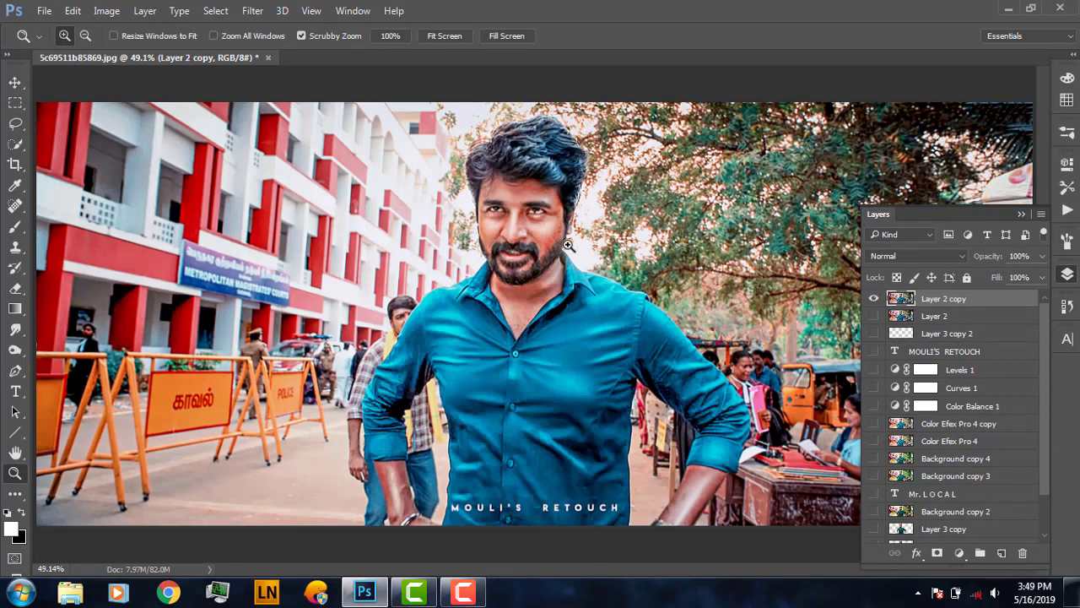
# Close the portrait without saving and reopen the original street photo as a docked tab
pyautogui.click(269, 57)
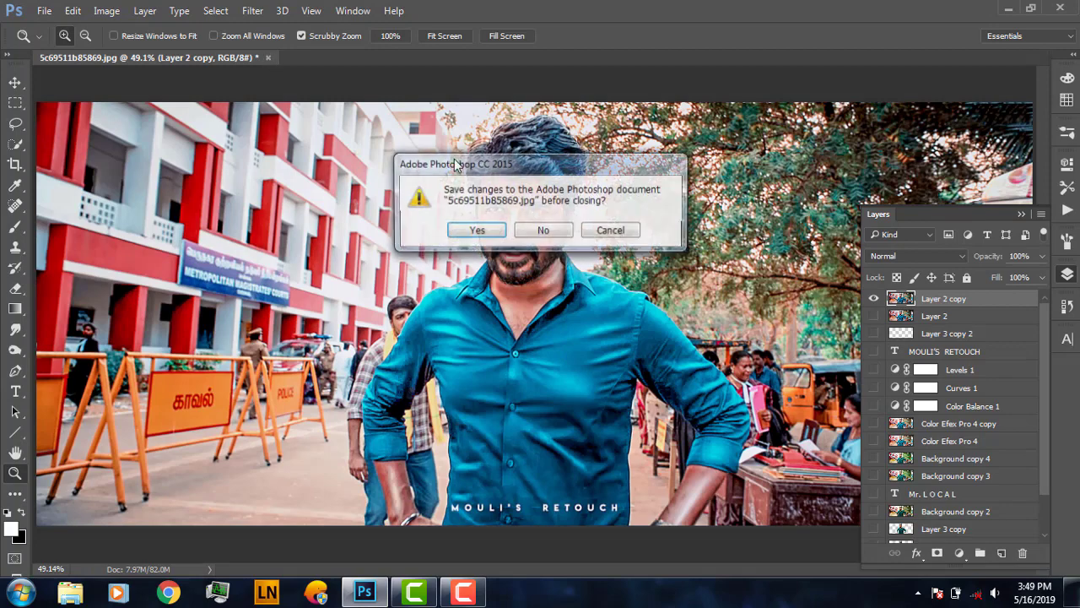
pyautogui.click(542, 228)
pyautogui.click(375, 592)
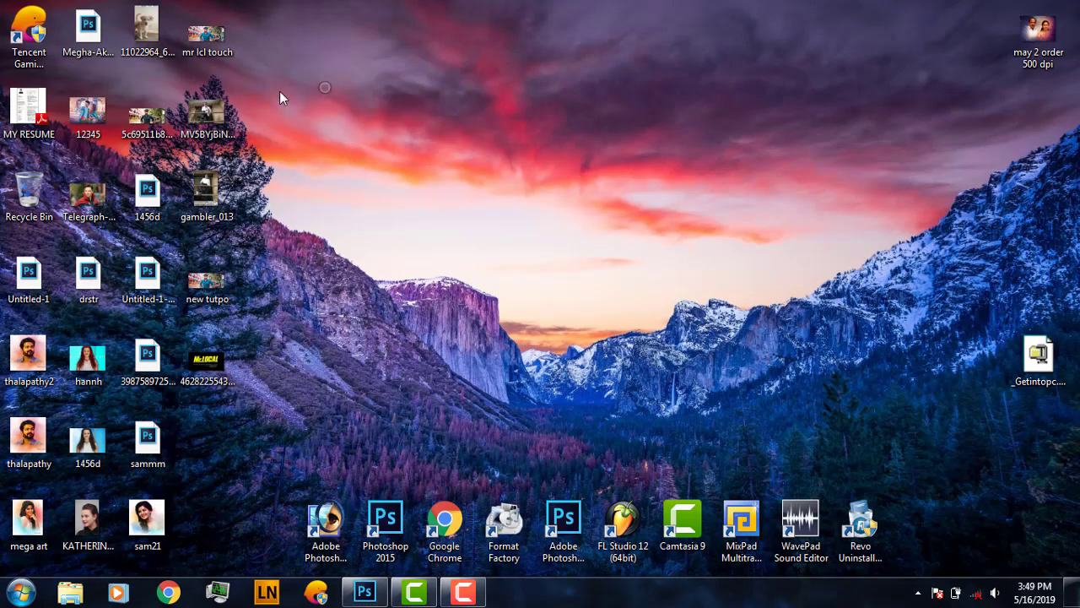
pyautogui.moveTo(147, 114)
pyautogui.mouseDown()
pyautogui.moveTo(394, 574)
pyautogui.moveTo(349, 451)
pyautogui.mouseUp()
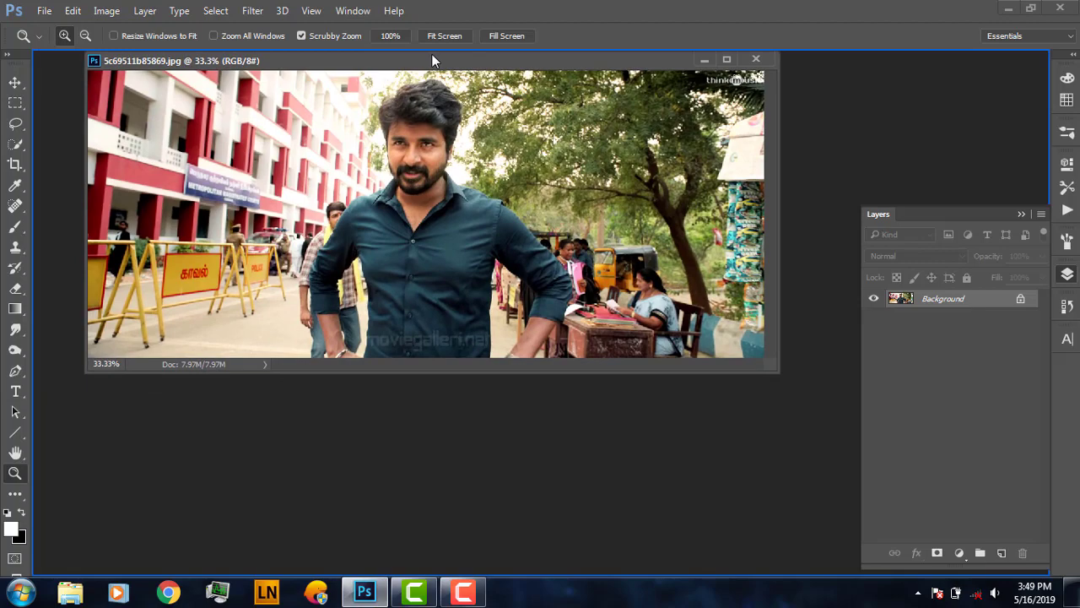
pyautogui.moveTo(372, 81); pyautogui.dragTo(427, 51)
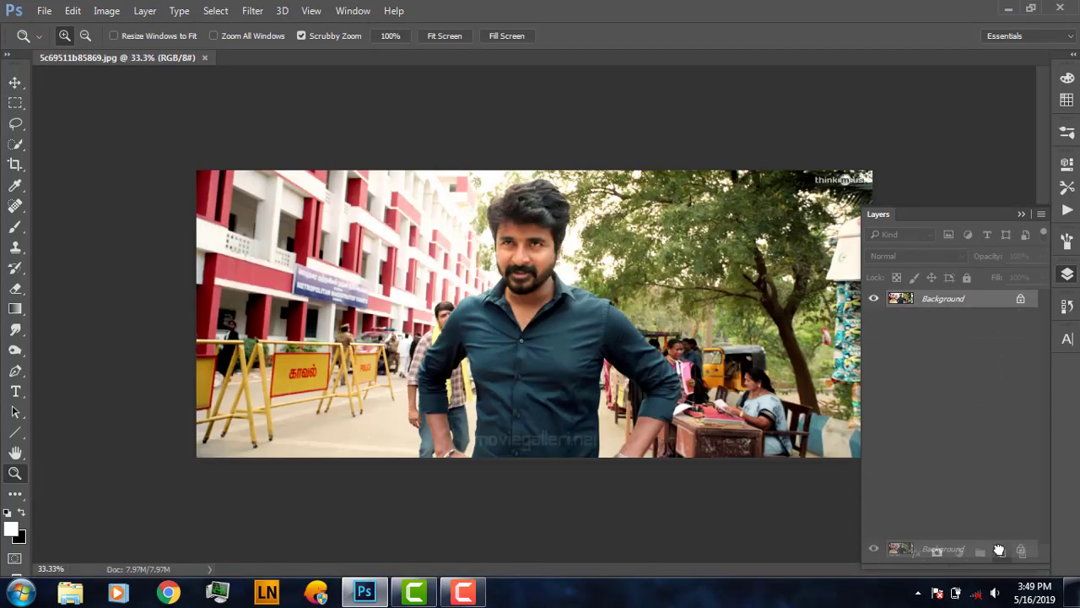
# Duplicate the Background layer, inspect the face zoomed in, and fit the photo on screen
pyautogui.moveTo(979, 297); pyautogui.dragTo(1002, 553)
pyautogui.rightClick(571, 242)
pyautogui.click(570, 237)
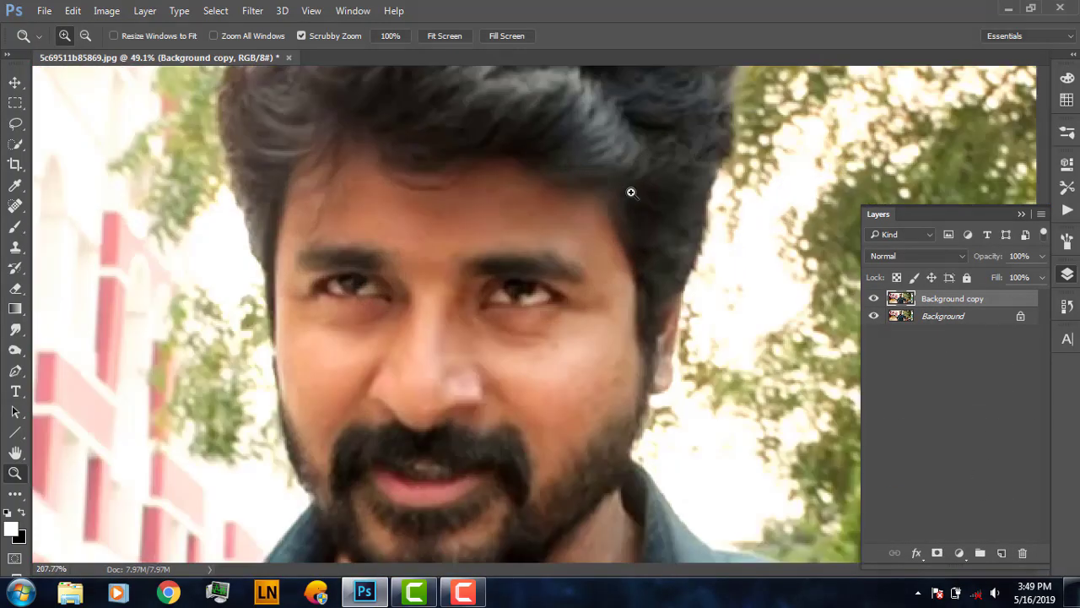
pyautogui.moveTo(571, 242); pyautogui.dragTo(564, 186)
pyautogui.rightClick(570, 226)
pyautogui.click(570, 226)
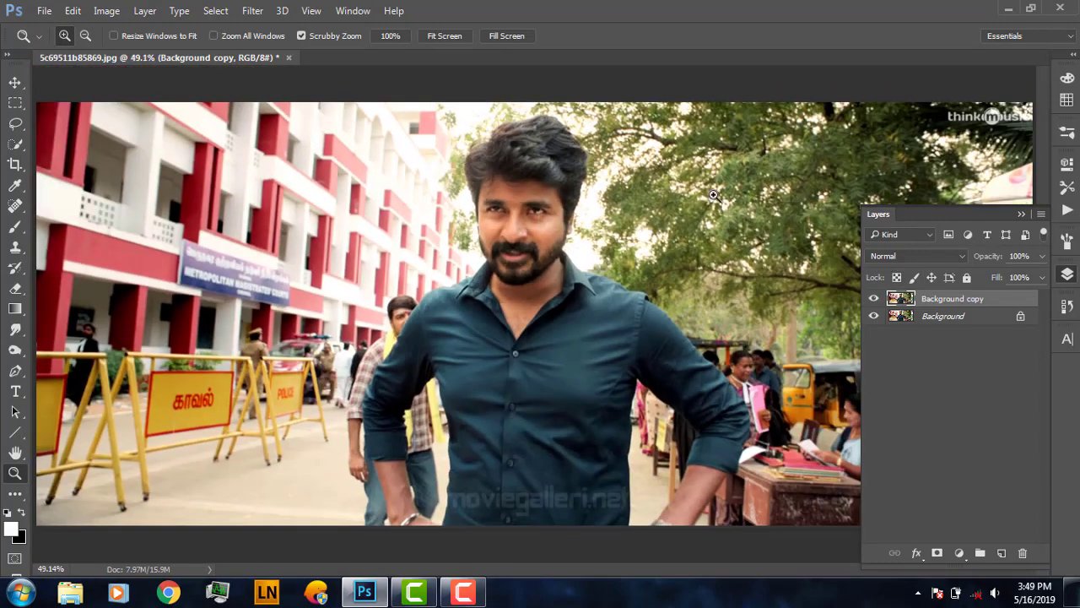
pyautogui.click(529, 126)
pyautogui.rightClick(567, 176)
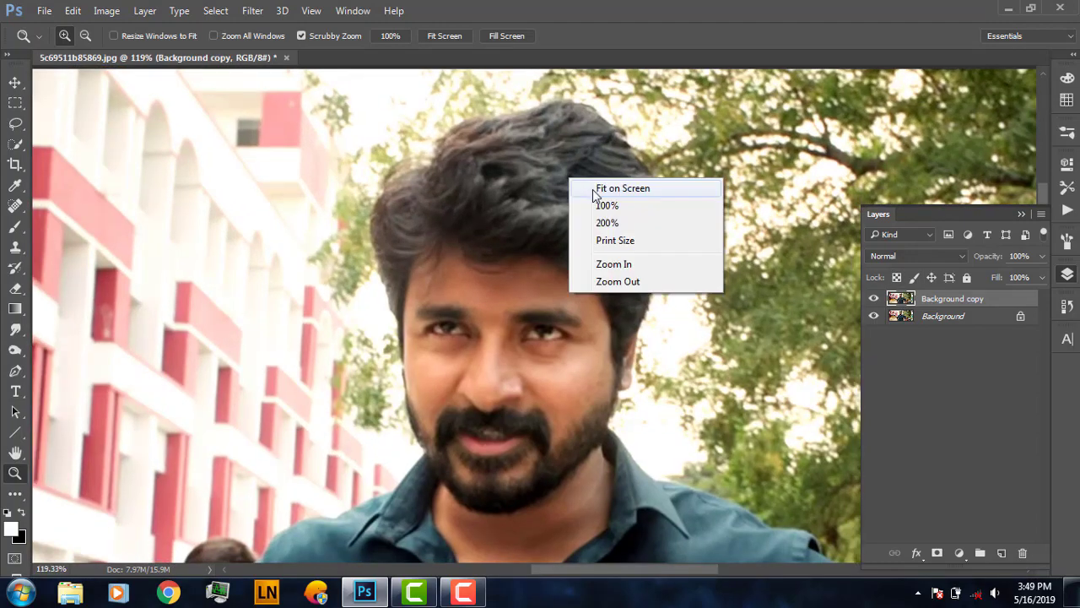
pyautogui.click(601, 186)
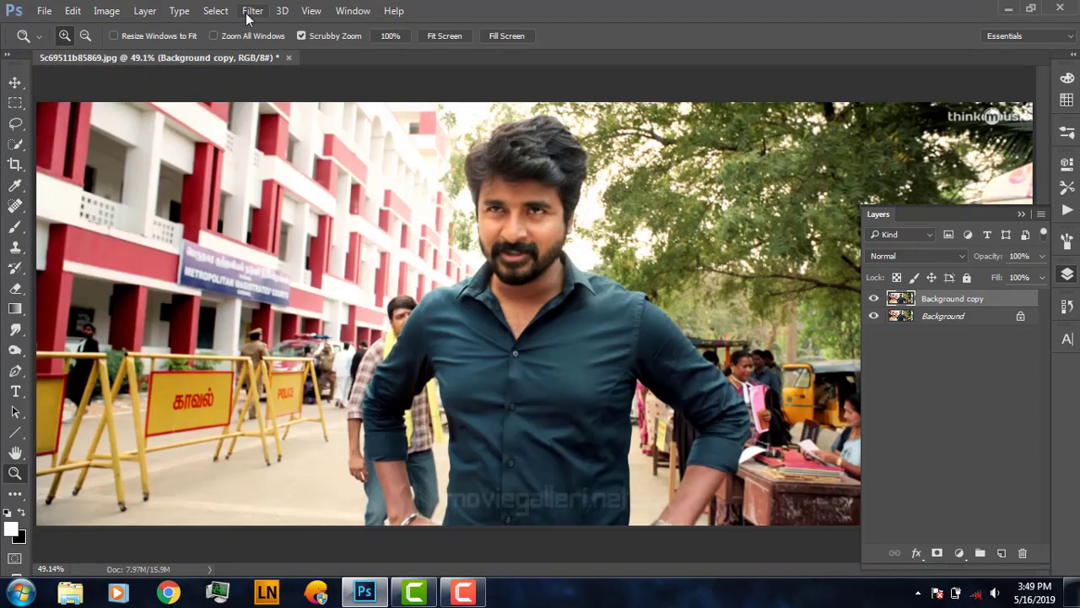
pyautogui.click(252, 11)
# In the Camera Raw Filter, set Contrast -18, raise Whites to +19, and set Temperature -3
pyautogui.click(297, 102)
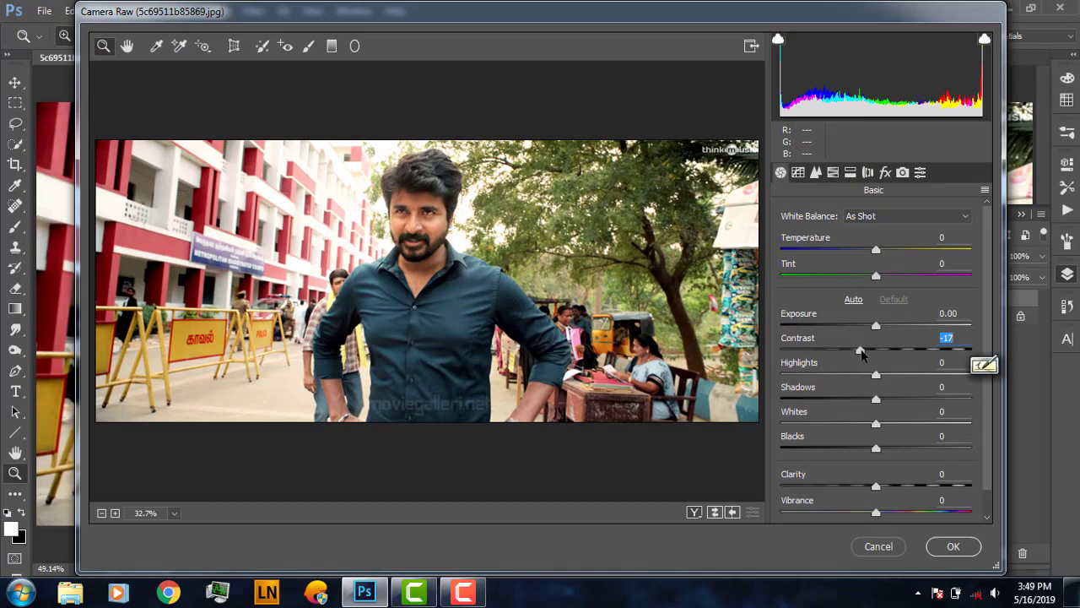
pyautogui.moveTo(877, 350)
pyautogui.mouseDown()
pyautogui.moveTo(847, 375)
pyautogui.moveTo(960, 402)
pyautogui.mouseUp()
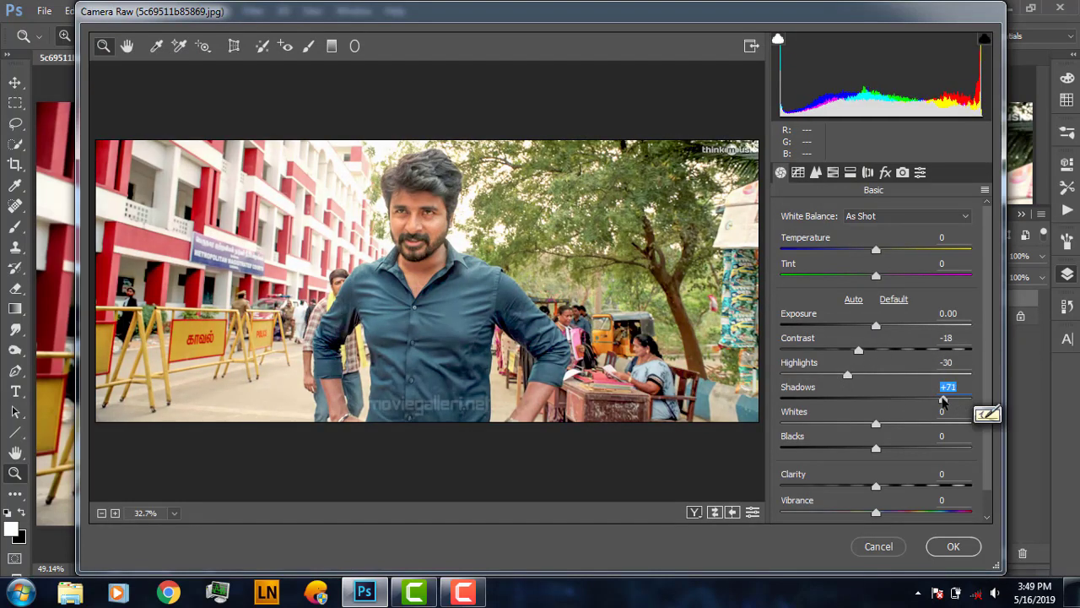
pyautogui.moveTo(876, 423)
pyautogui.mouseDown()
pyautogui.moveTo(923, 422)
pyautogui.moveTo(875, 424)
pyautogui.moveTo(895, 424)
pyautogui.moveTo(916, 450)
pyautogui.moveTo(869, 453)
pyautogui.moveTo(885, 513)
pyautogui.mouseUp()
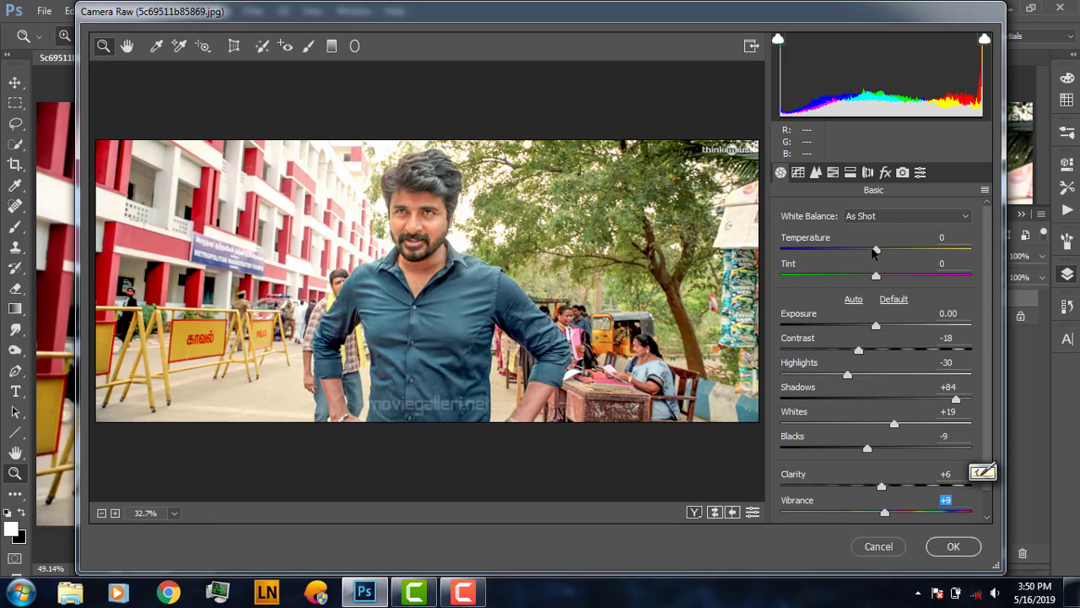
pyautogui.moveTo(874, 250); pyautogui.dragTo(871, 252)
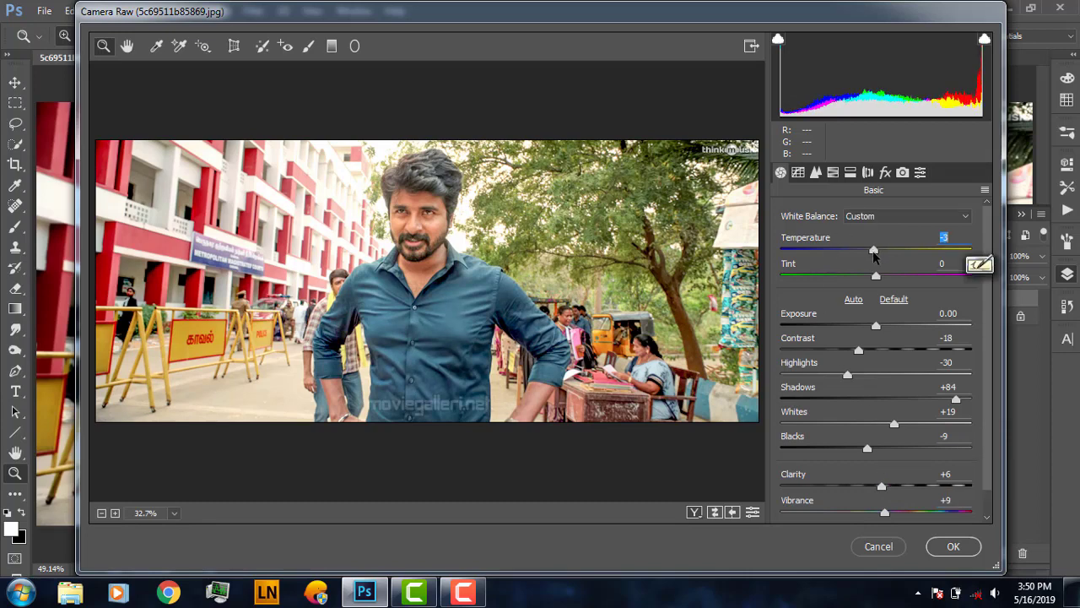
pyautogui.click(797, 173)
# Set sharpening amount 8 and saturation Yellows +39, Greens +38, Aquas +38, Purples +33, Magentas +26
pyautogui.click(815, 172)
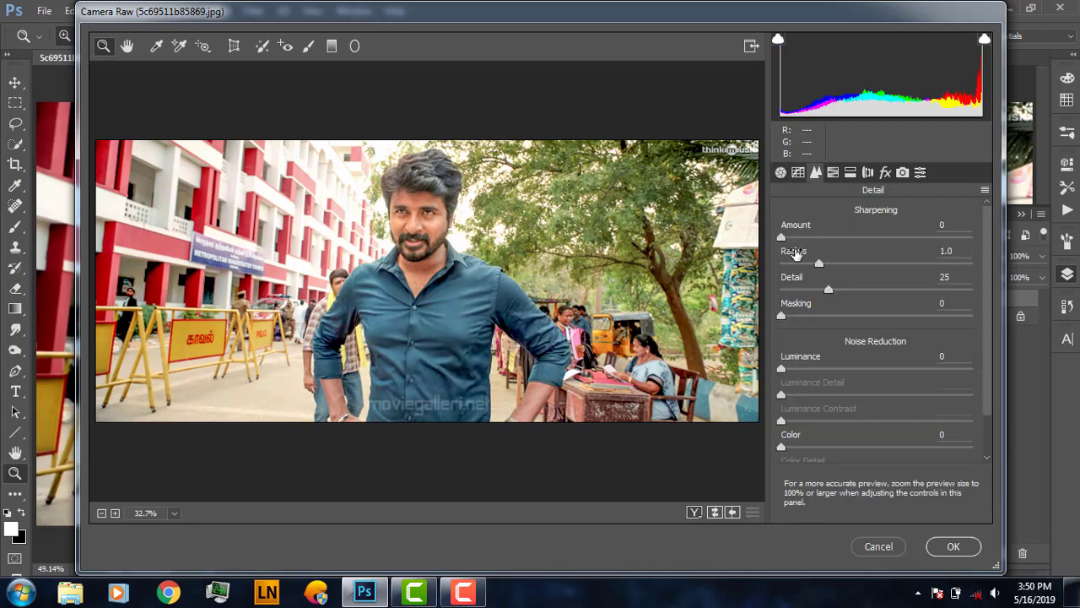
pyautogui.moveTo(781, 237); pyautogui.dragTo(791, 237)
pyautogui.click(831, 173)
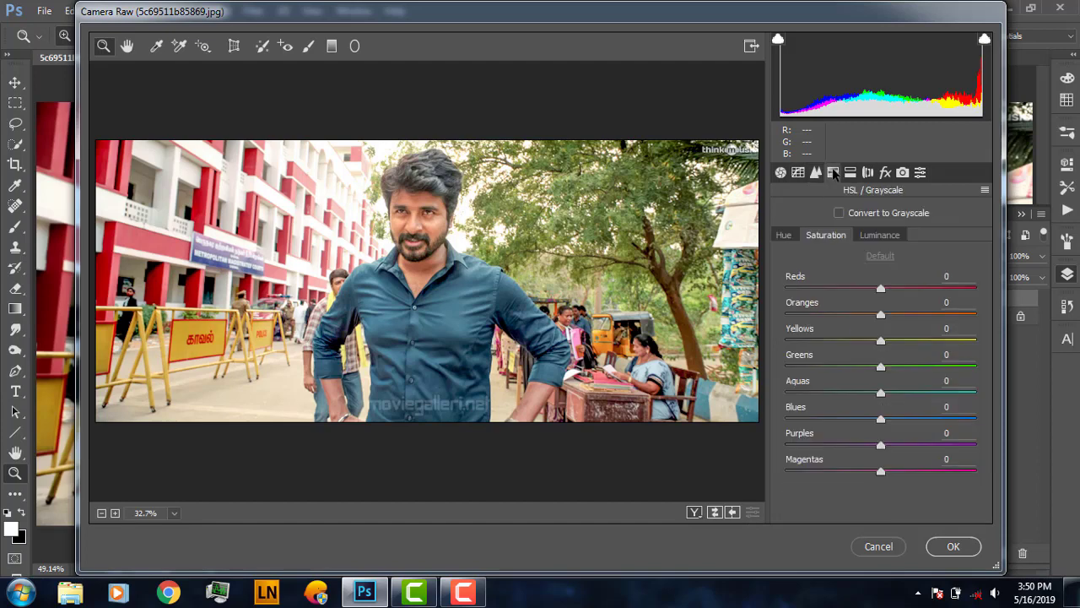
pyautogui.click(917, 340)
pyautogui.click(917, 366)
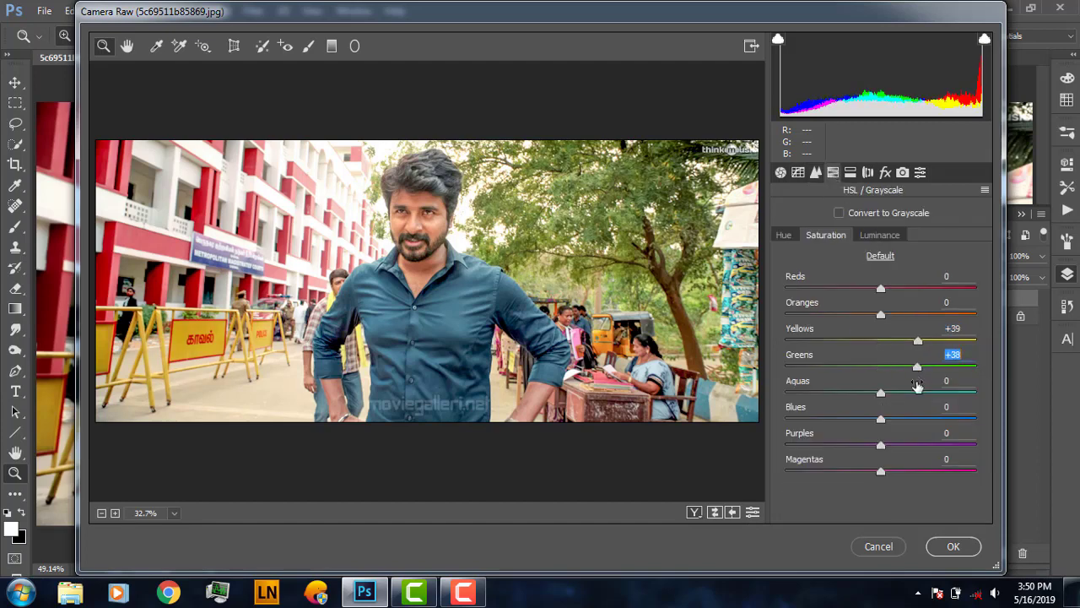
pyautogui.click(917, 392)
pyautogui.click(912, 445)
pyautogui.click(904, 471)
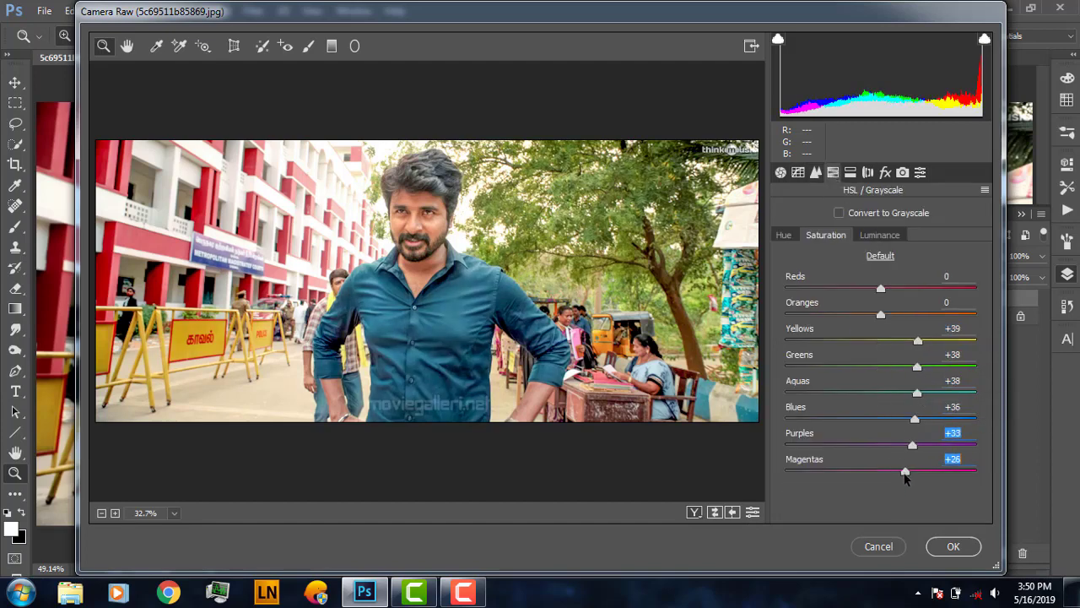
# Shift Blues hue to -44 and Greens hue to +64, and brighten Greens luminance to +43
pyautogui.click(793, 236)
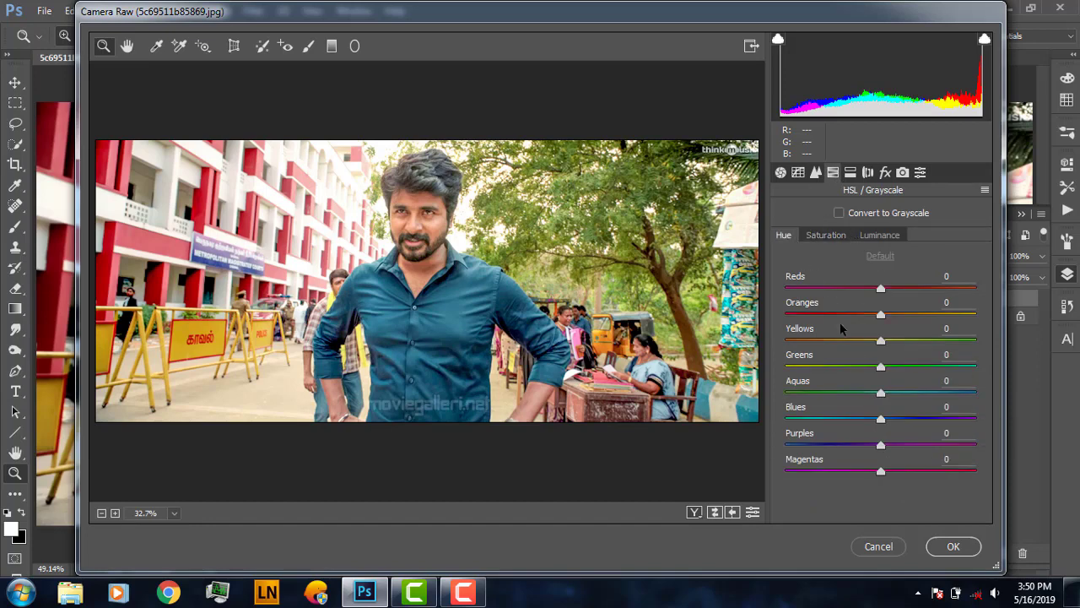
pyautogui.click(836, 418)
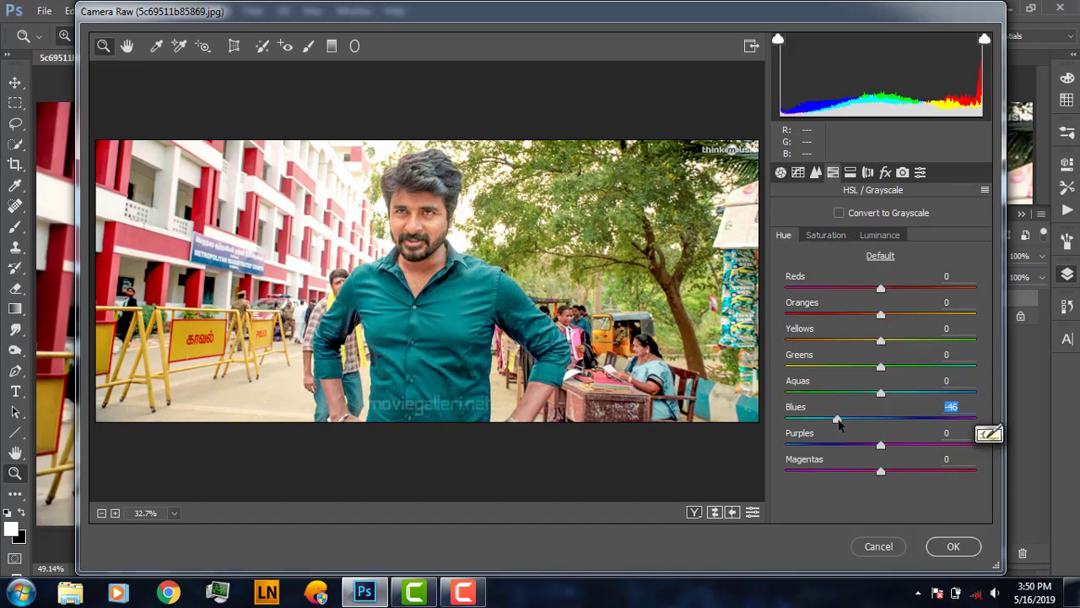
pyautogui.moveTo(836, 419); pyautogui.dragTo(845, 420)
pyautogui.moveTo(881, 368); pyautogui.dragTo(943, 366)
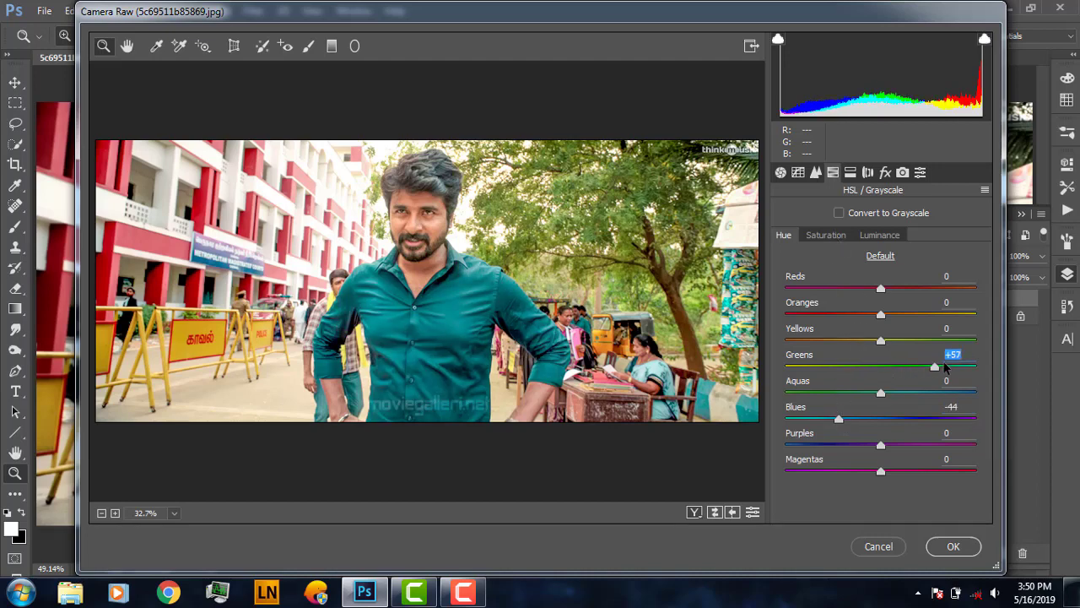
pyautogui.click(826, 234)
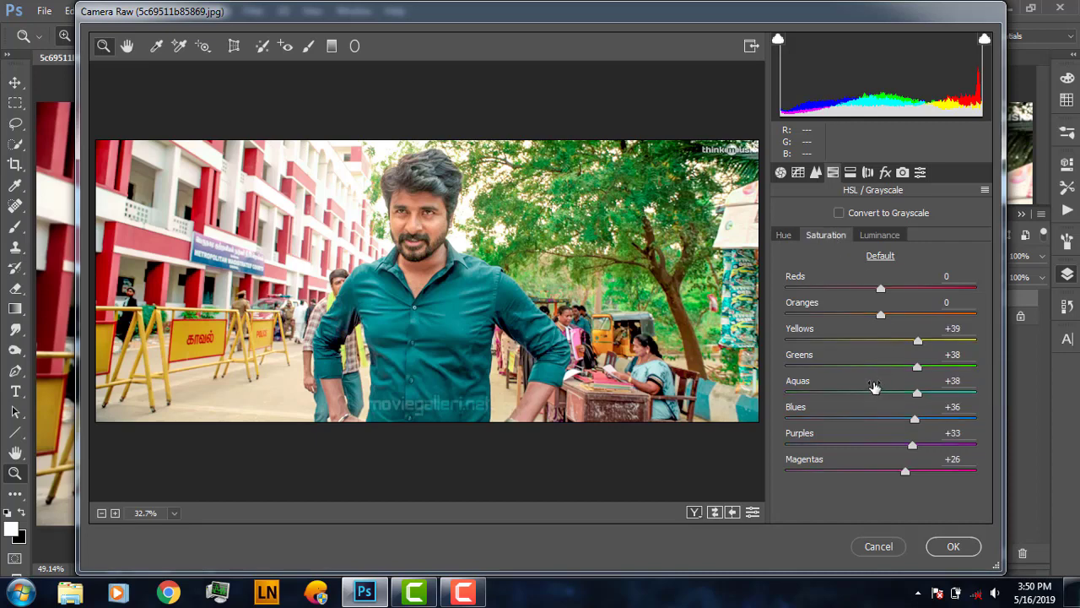
pyautogui.click(869, 237)
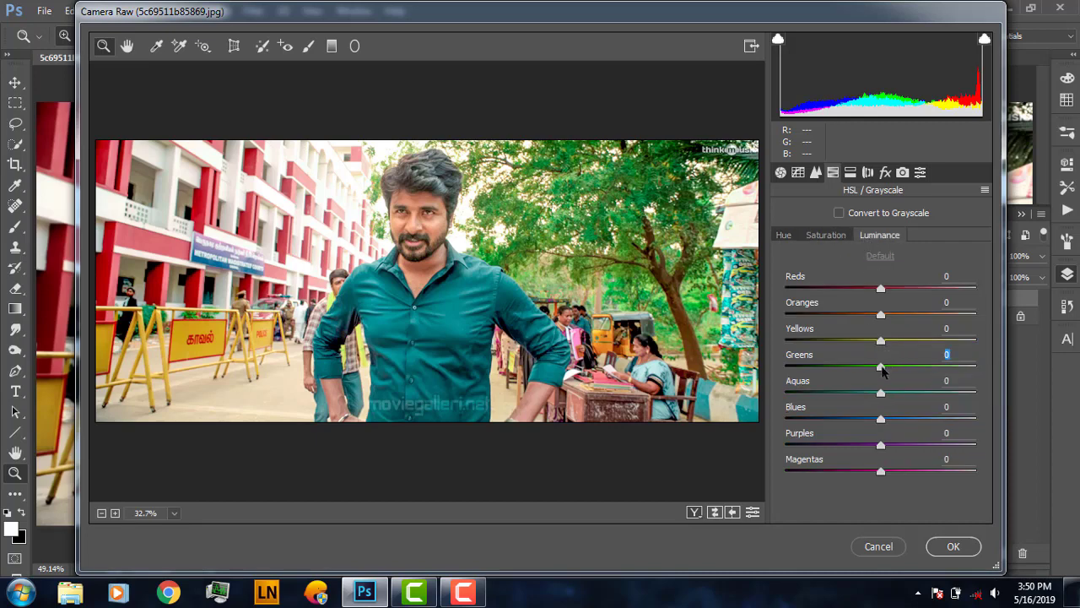
pyautogui.moveTo(881, 368); pyautogui.dragTo(923, 367)
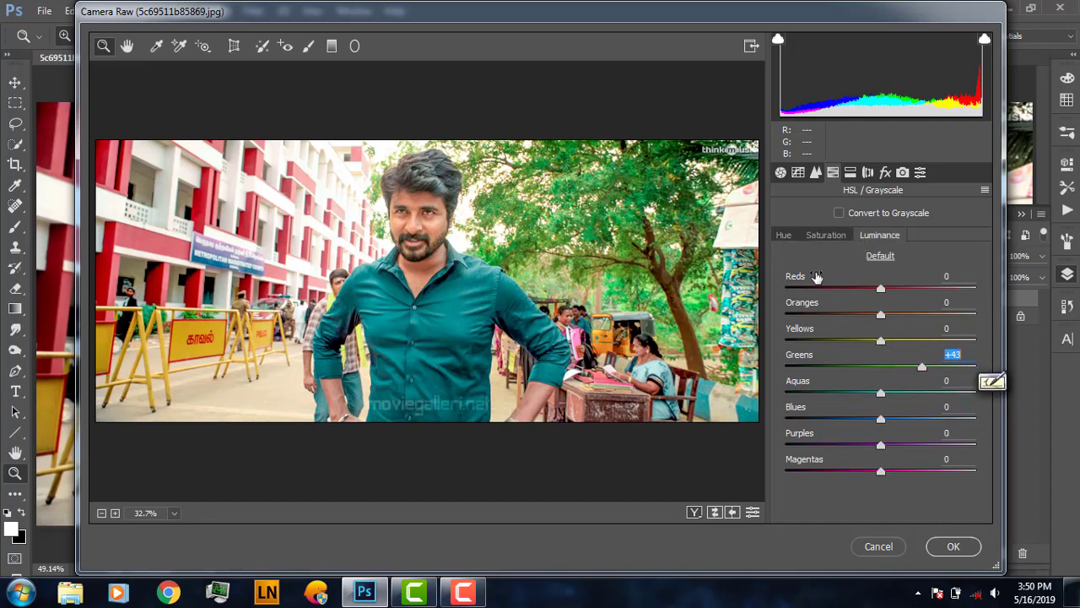
# Set saturation Reds +6, Purples +53, Magentas +53 and Yellows +58
pyautogui.click(825, 235)
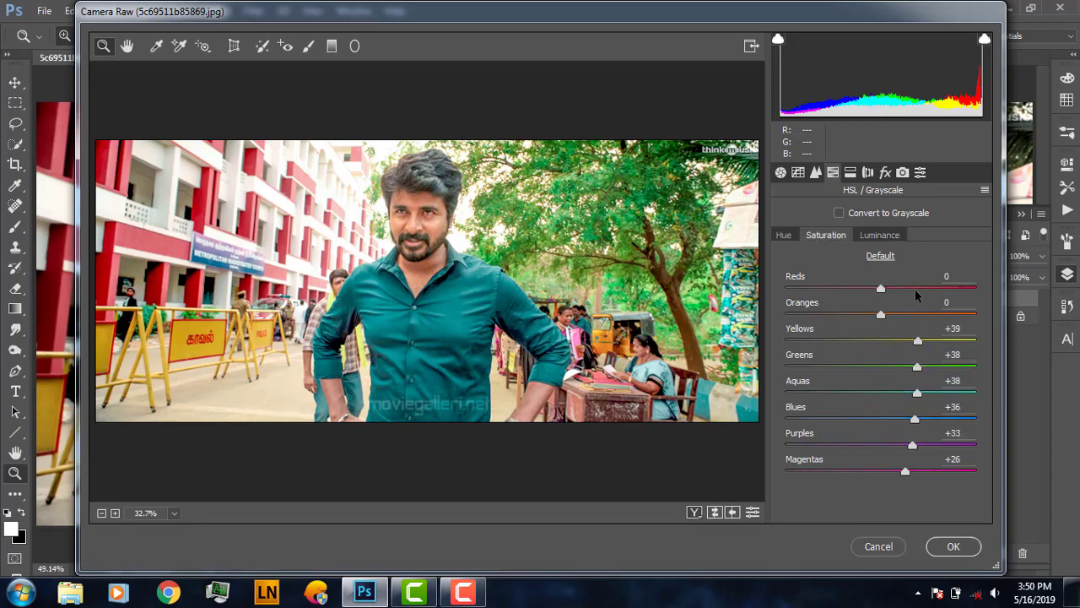
pyautogui.moveTo(915, 289); pyautogui.dragTo(885, 291)
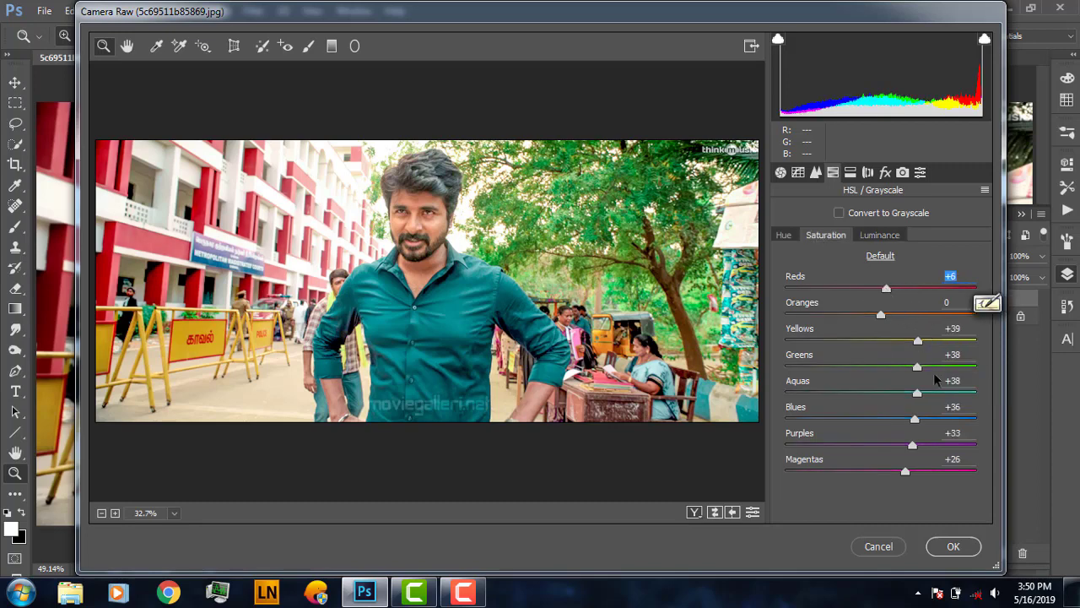
pyautogui.click(931, 445)
pyautogui.click(931, 470)
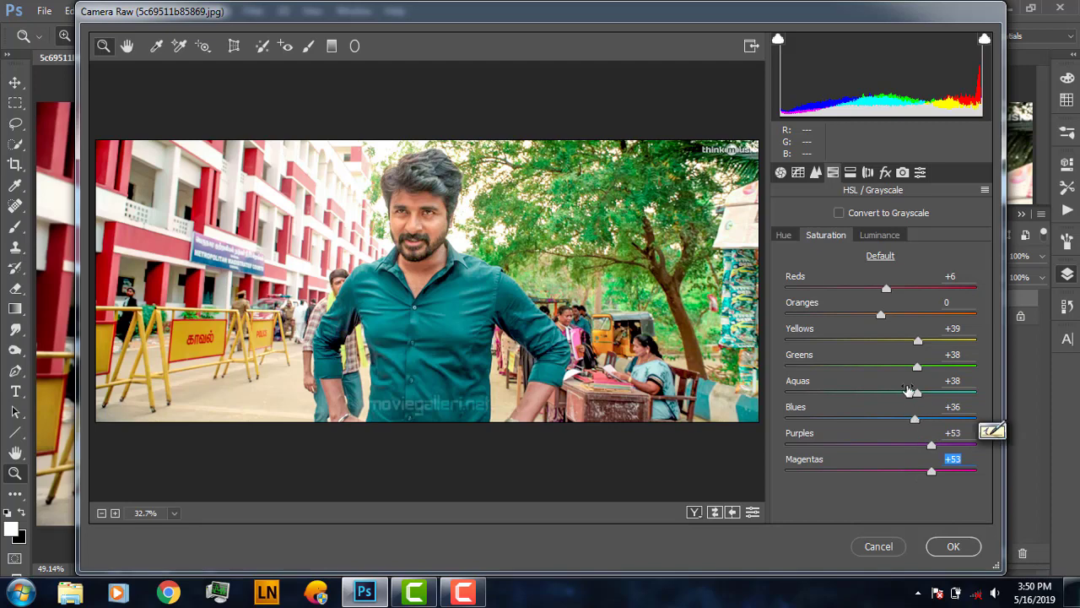
pyautogui.moveTo(915, 339)
pyautogui.mouseDown()
pyautogui.moveTo(976, 337)
pyautogui.moveTo(940, 339)
pyautogui.mouseUp()
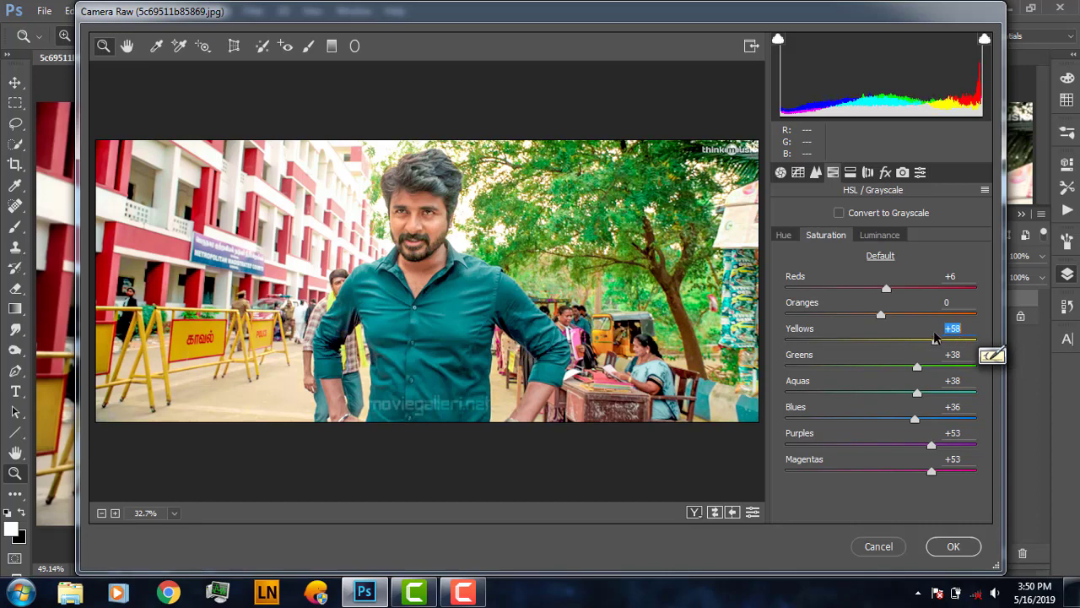
pyautogui.click(790, 238)
# Split-tone highlights at hue 194, saturation 10 and shadows at hue 305, saturation 9, then apply
pyautogui.click(850, 173)
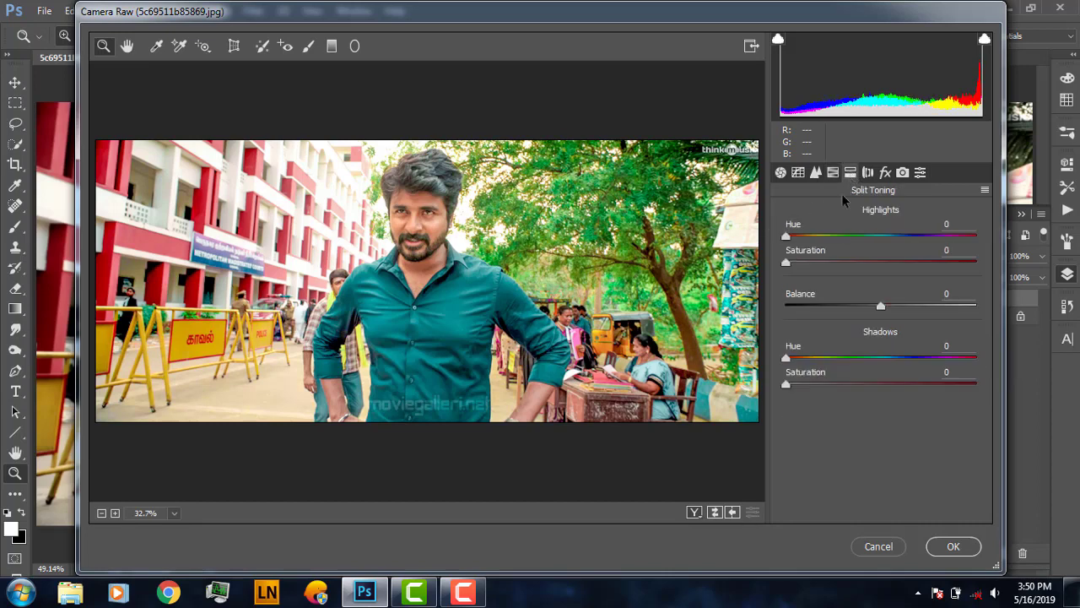
pyautogui.moveTo(792, 267); pyautogui.dragTo(805, 267)
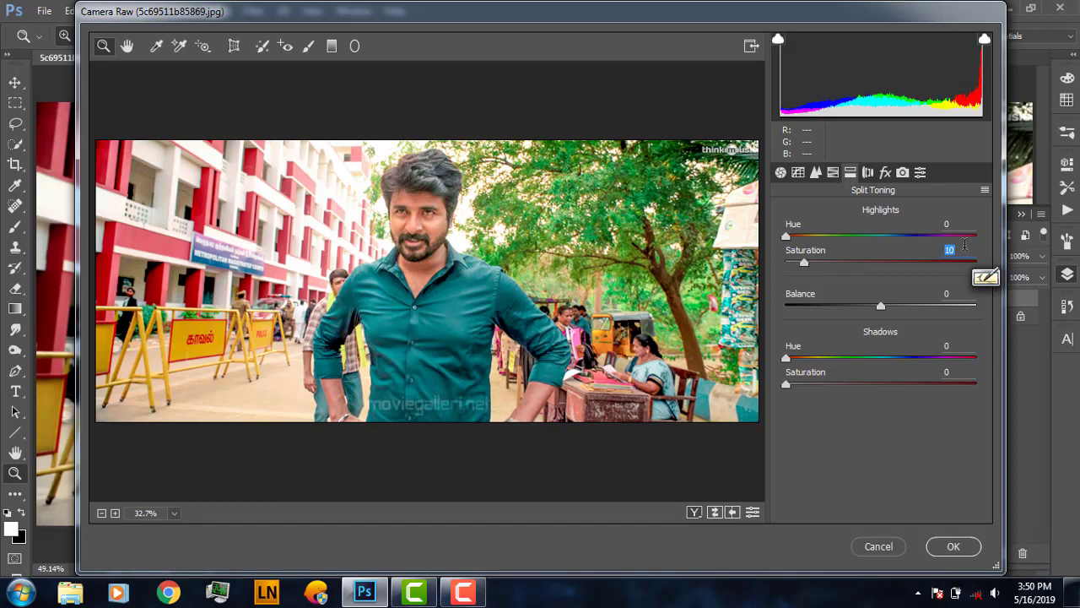
pyautogui.moveTo(786, 384); pyautogui.dragTo(792, 385)
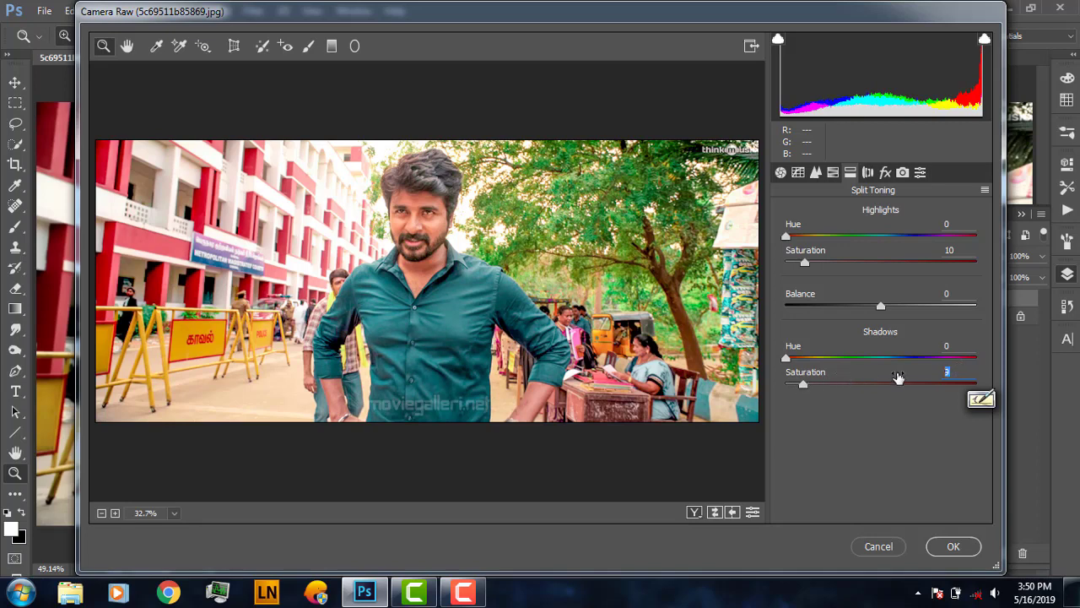
pyautogui.click(879, 237)
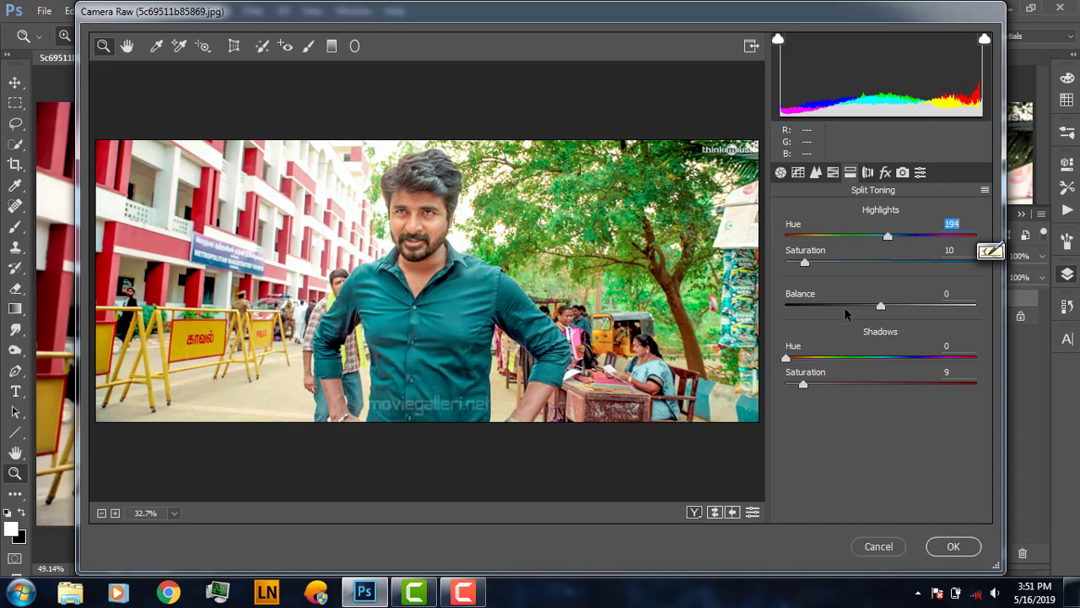
pyautogui.moveTo(787, 357); pyautogui.dragTo(902, 356)
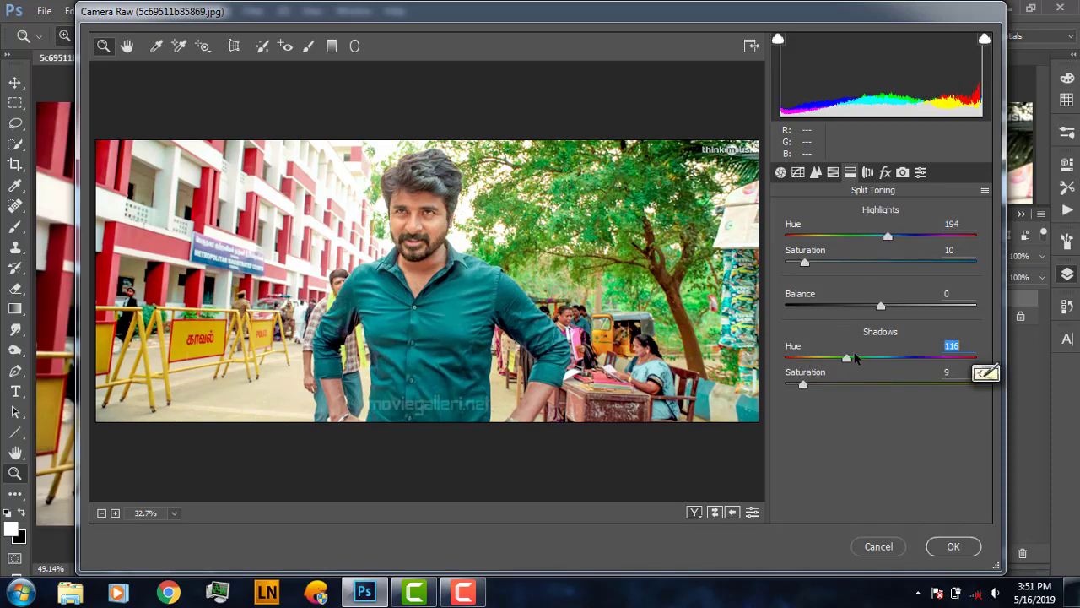
pyautogui.click(903, 354)
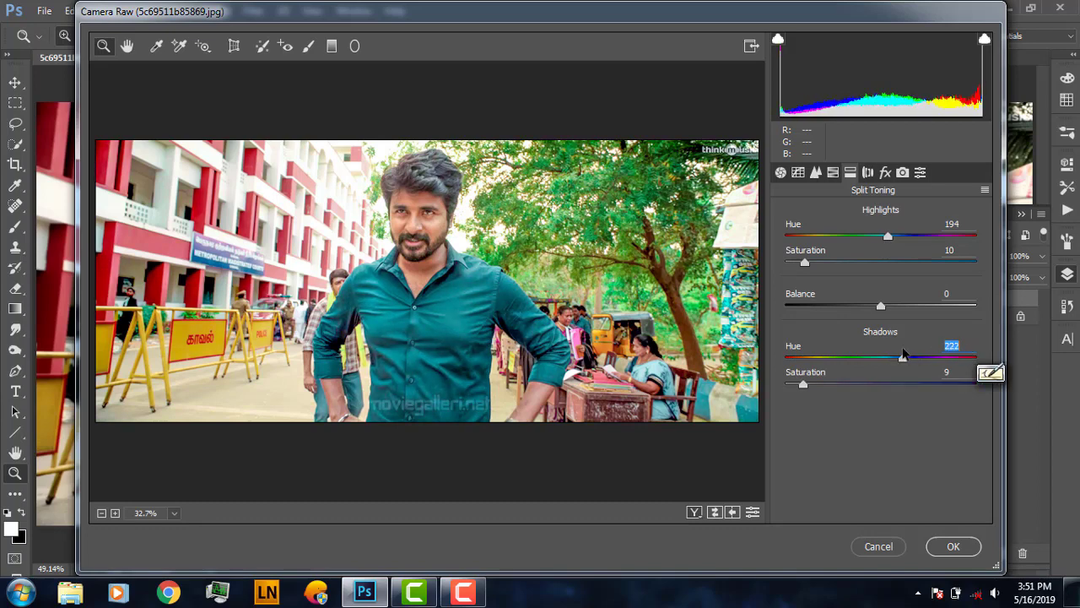
pyautogui.moveTo(903, 354)
pyautogui.mouseDown()
pyautogui.moveTo(943, 356)
pyautogui.moveTo(952, 341)
pyautogui.mouseUp()
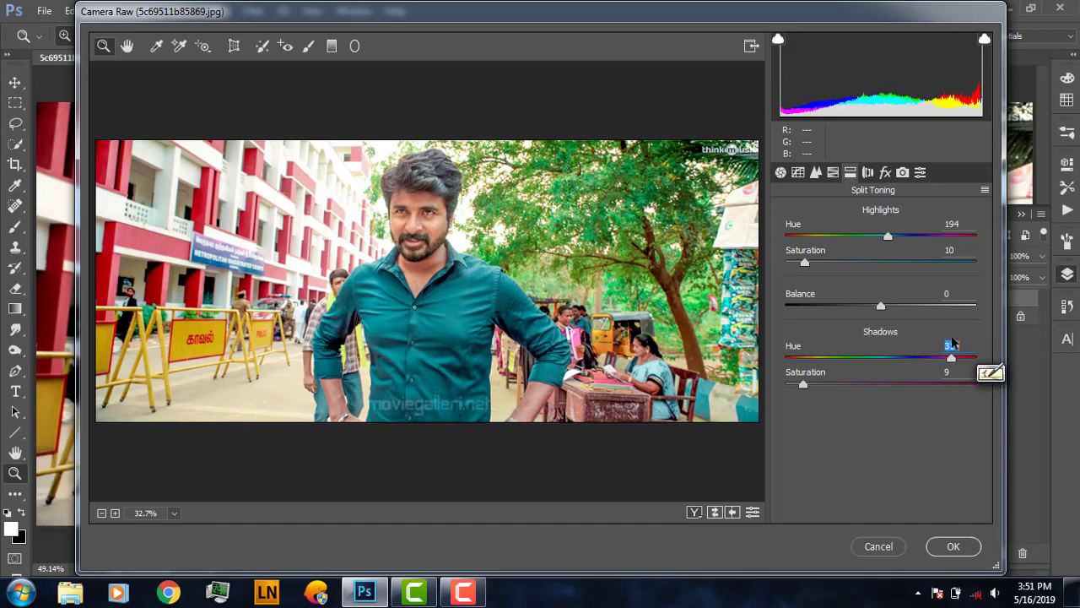
pyautogui.click(952, 546)
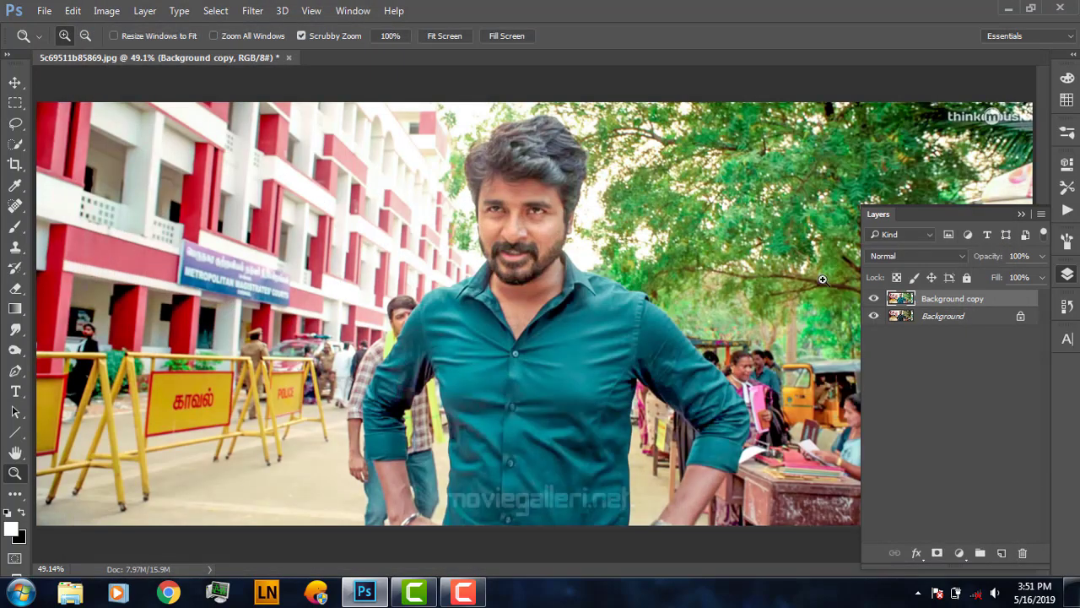
# Compare the graded copy, then add a new layer filled with 50% gray in Overlay mode
pyautogui.click(873, 298)
pyautogui.click(874, 298)
pyautogui.click(999, 552)
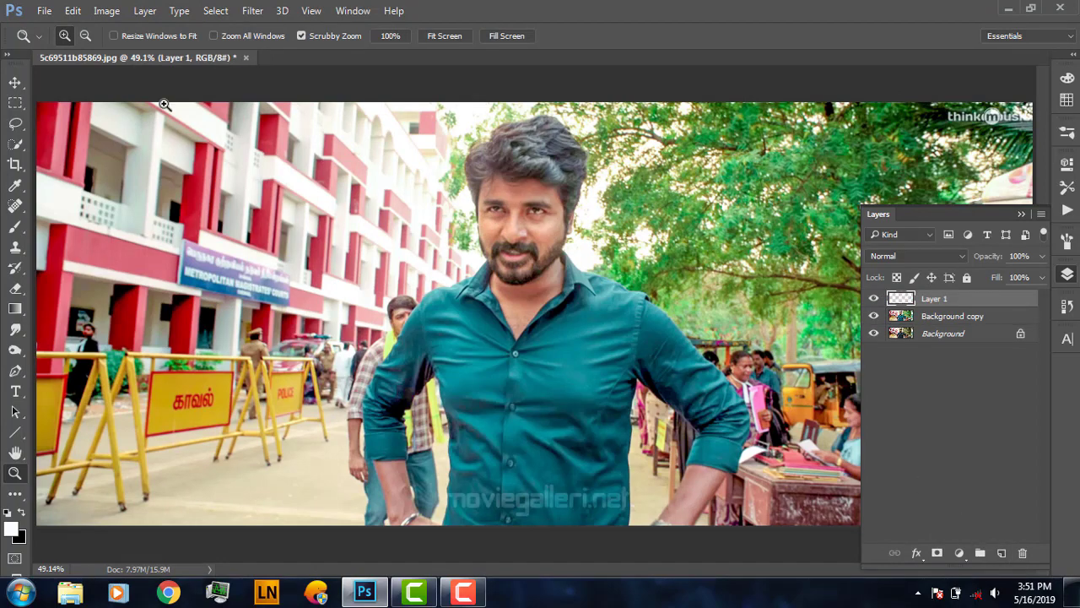
pyautogui.click(73, 10)
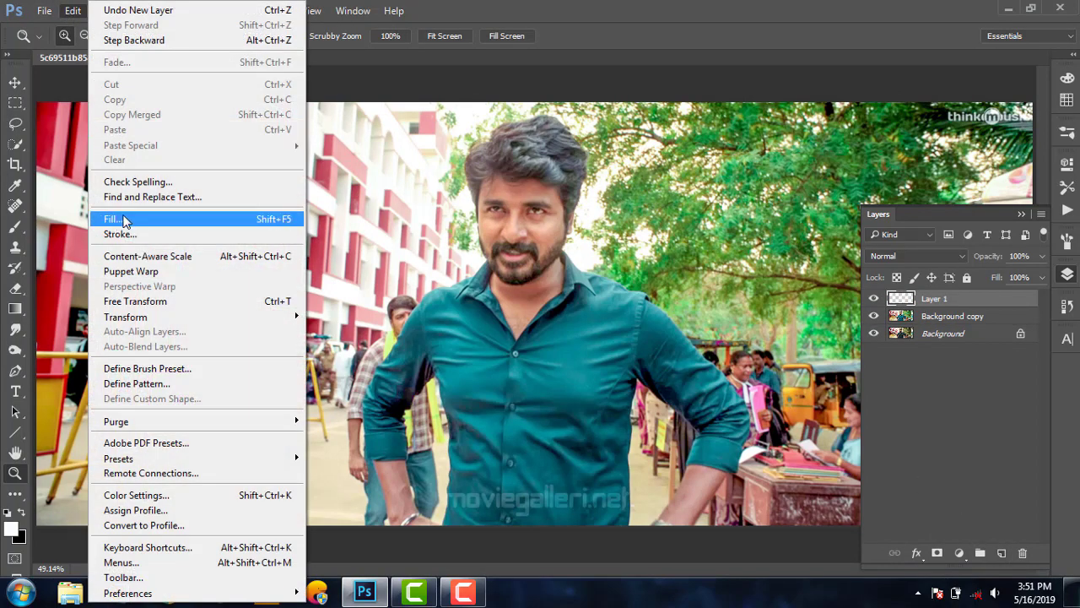
pyautogui.click(123, 219)
pyautogui.click(538, 160)
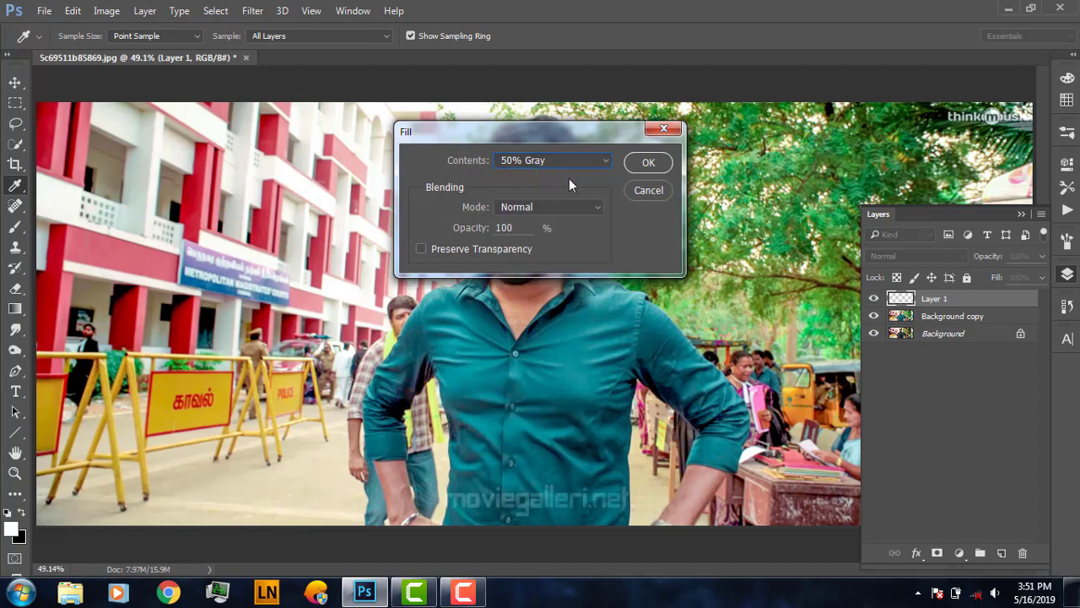
pyautogui.click(648, 162)
pyautogui.press('z')
pyautogui.click(916, 255)
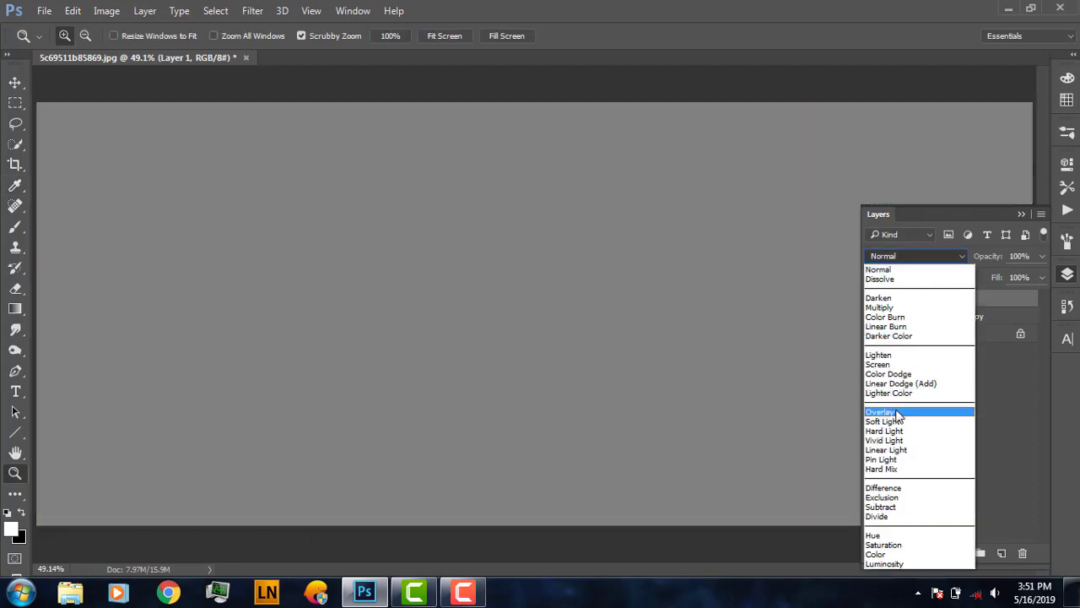
pyautogui.click(897, 412)
# Zoom on the face and burn shadows at 9% exposure around face and beard with 45 and 20 px brushes
pyautogui.moveTo(575, 204); pyautogui.dragTo(603, 203)
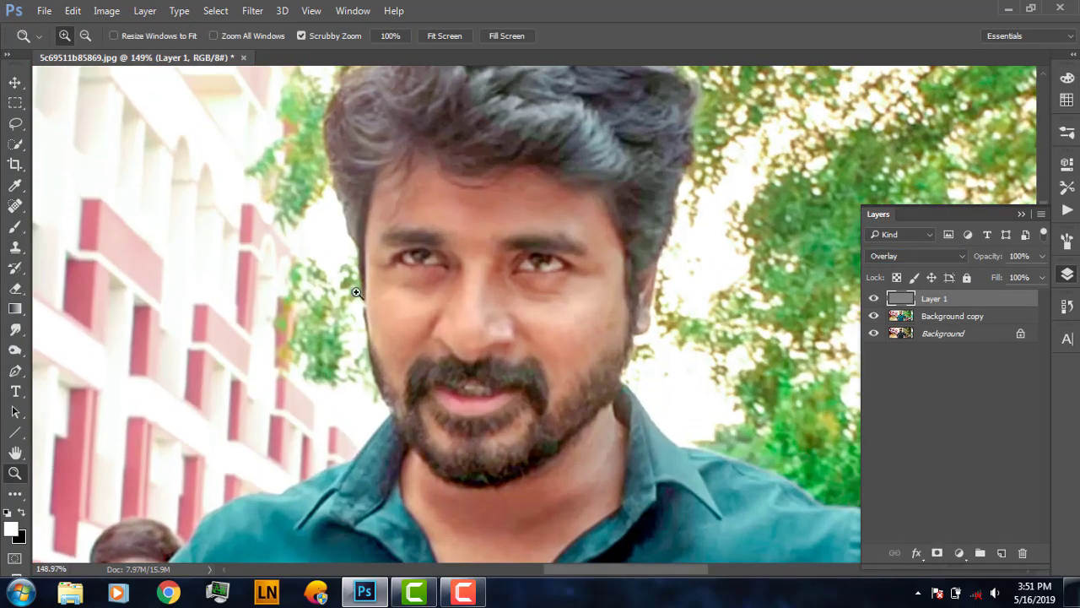
pyautogui.click(14, 349)
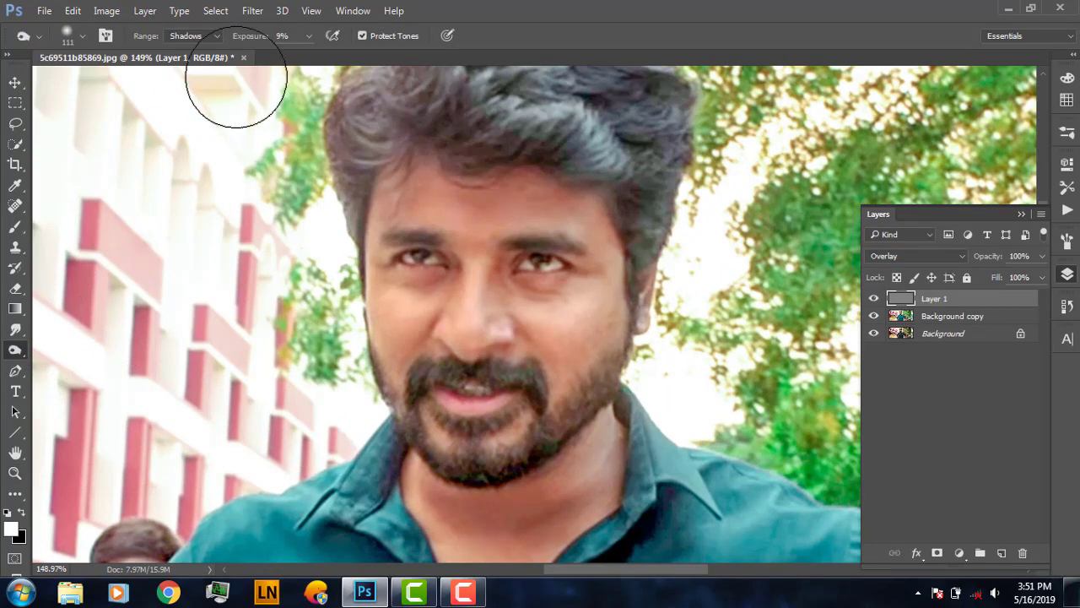
pyautogui.click(283, 35)
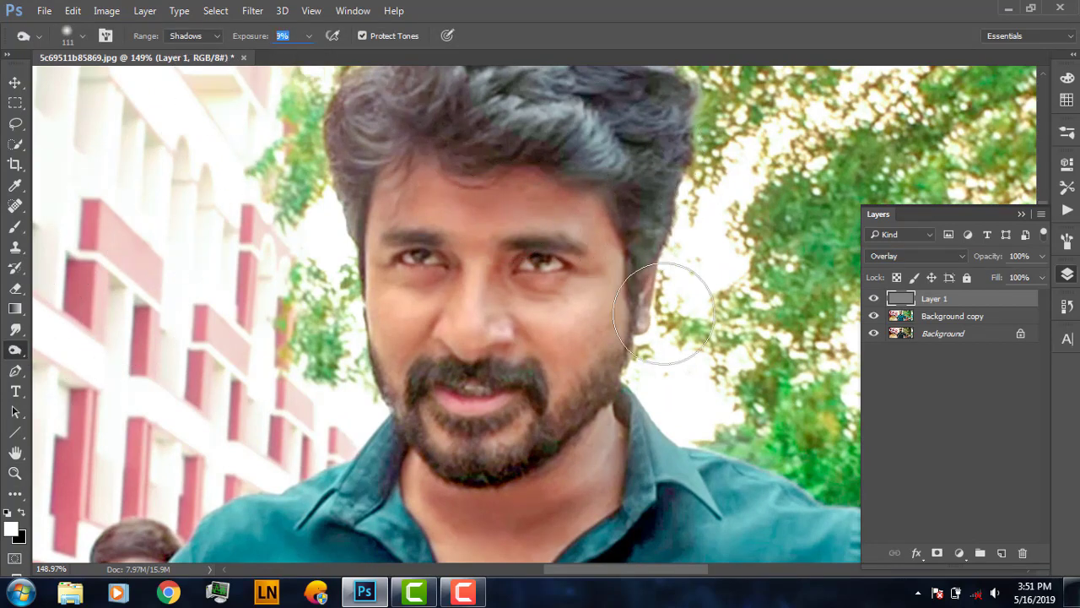
pyautogui.moveTo(506, 470); pyautogui.dragTo(510, 324)
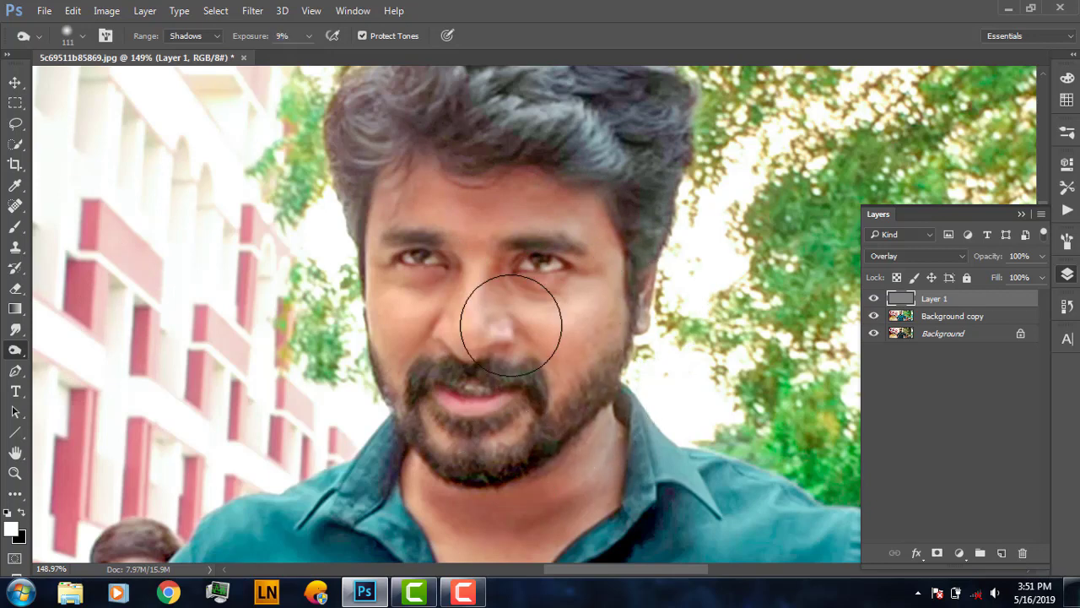
pyautogui.rightClick(510, 325)
pyautogui.moveTo(637, 365); pyautogui.dragTo(611, 365)
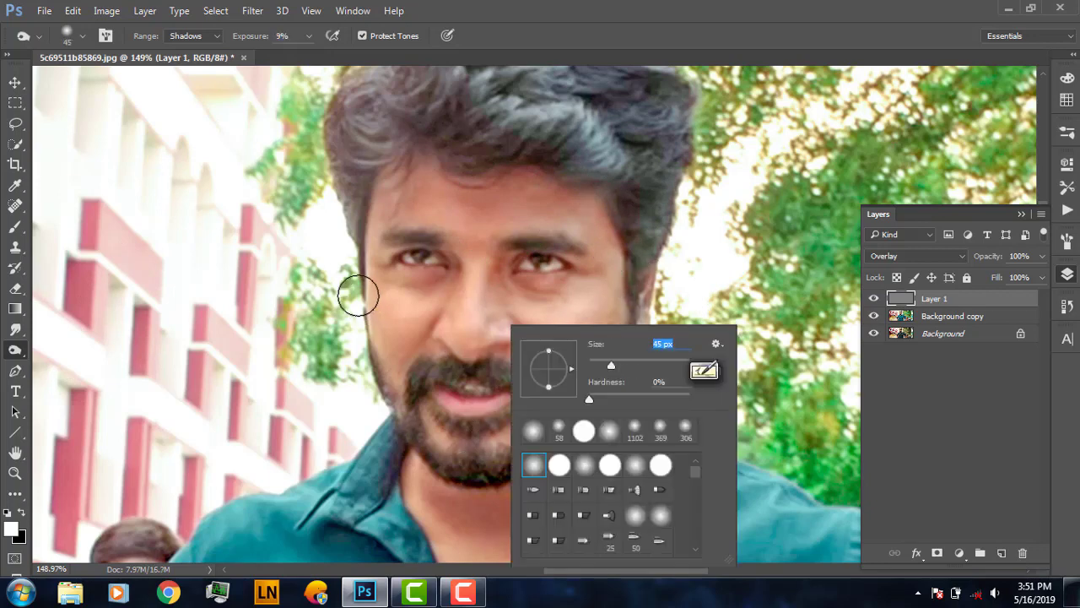
pyautogui.click(358, 295)
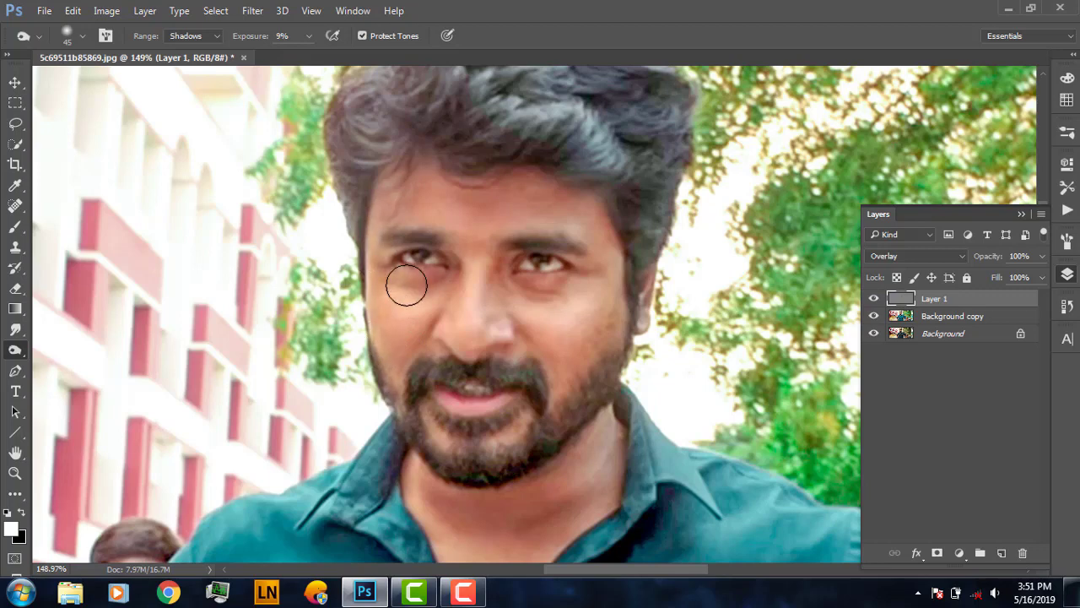
pyautogui.rightClick(537, 257)
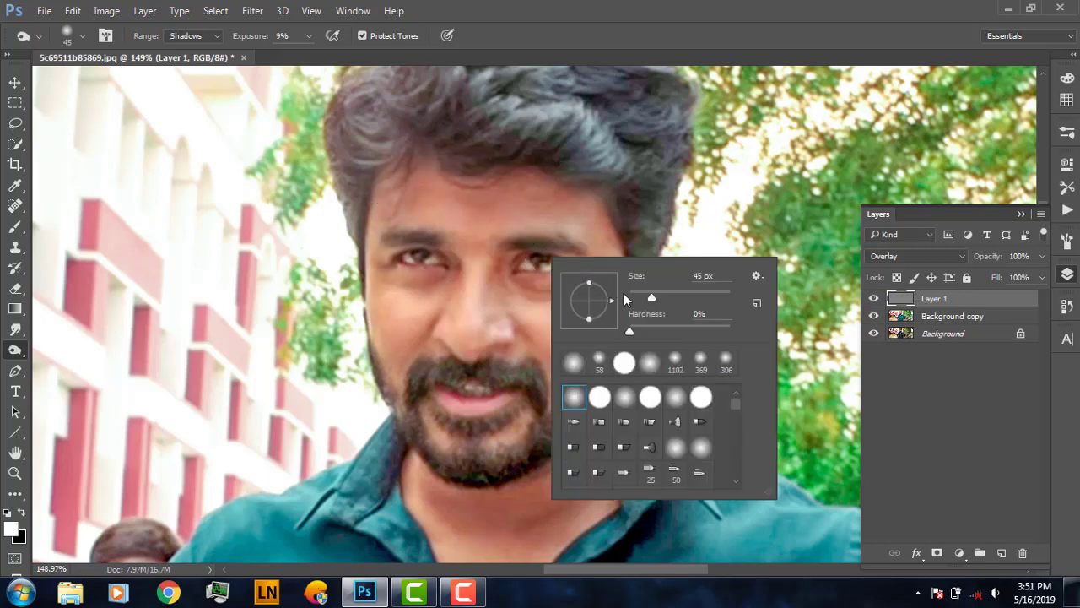
pyautogui.moveTo(651, 297); pyautogui.dragTo(638, 297)
pyautogui.press('Return')
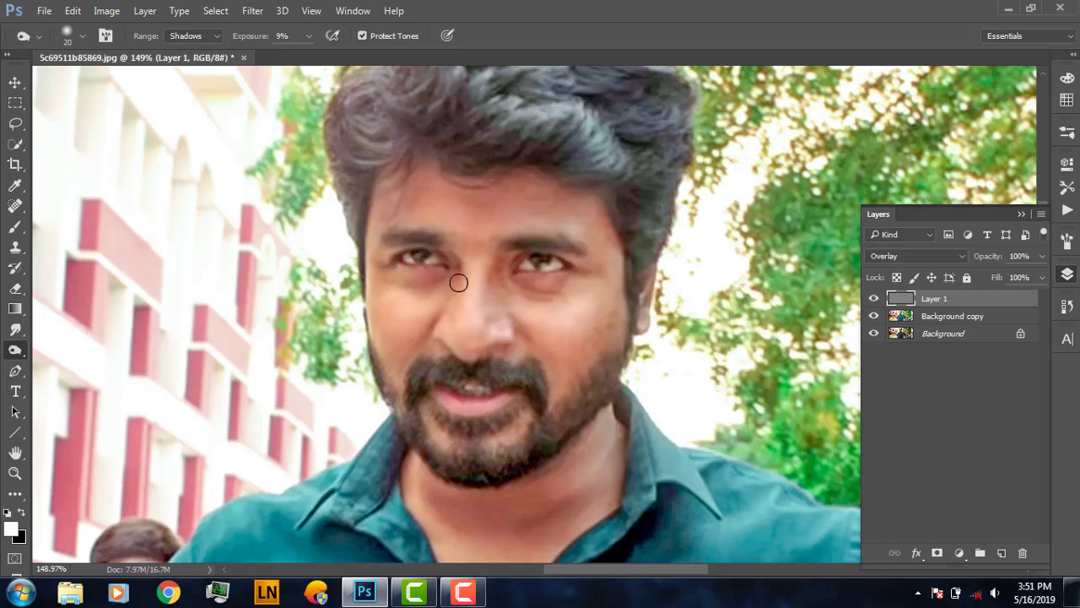
# Burn finer beard and face detail with 4 px and 15 px brushes, then set a 67 px brush
pyautogui.rightClick(451, 327)
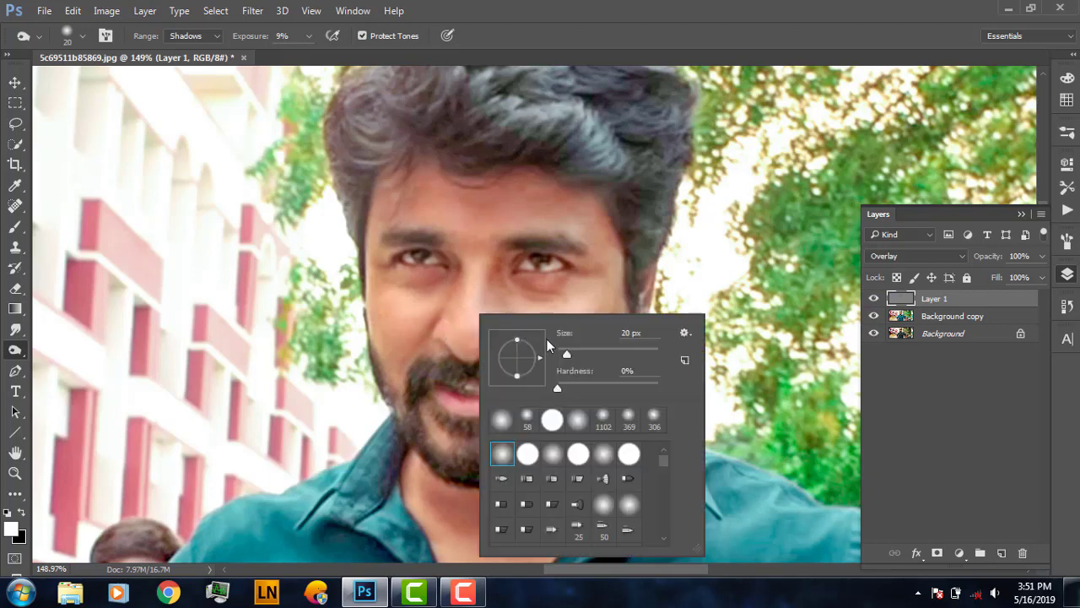
pyautogui.moveTo(563, 358); pyautogui.dragTo(558, 358)
pyautogui.press('Return')
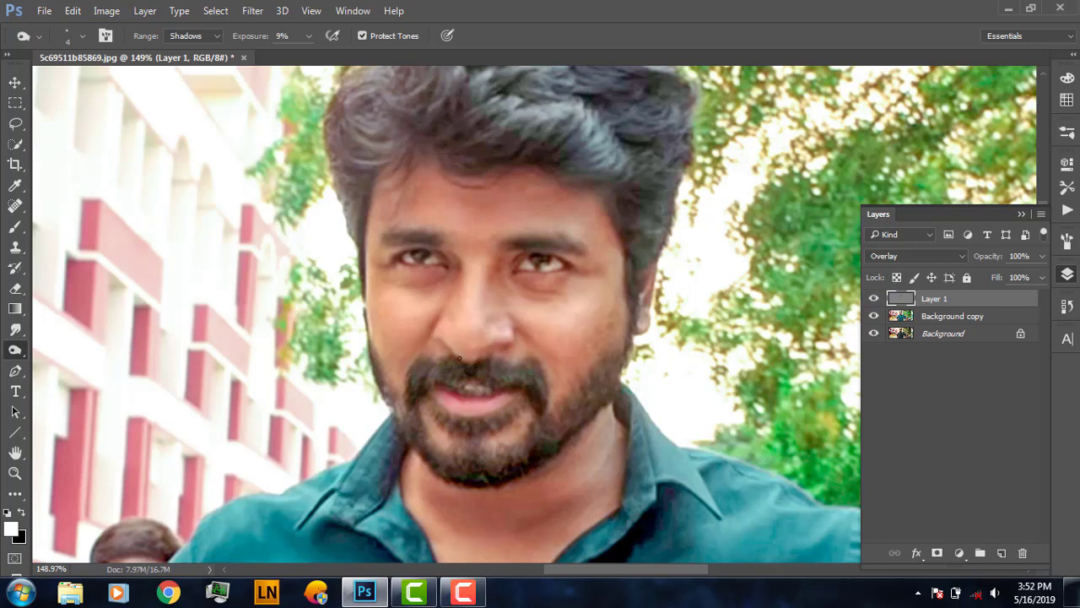
pyautogui.rightClick(511, 271)
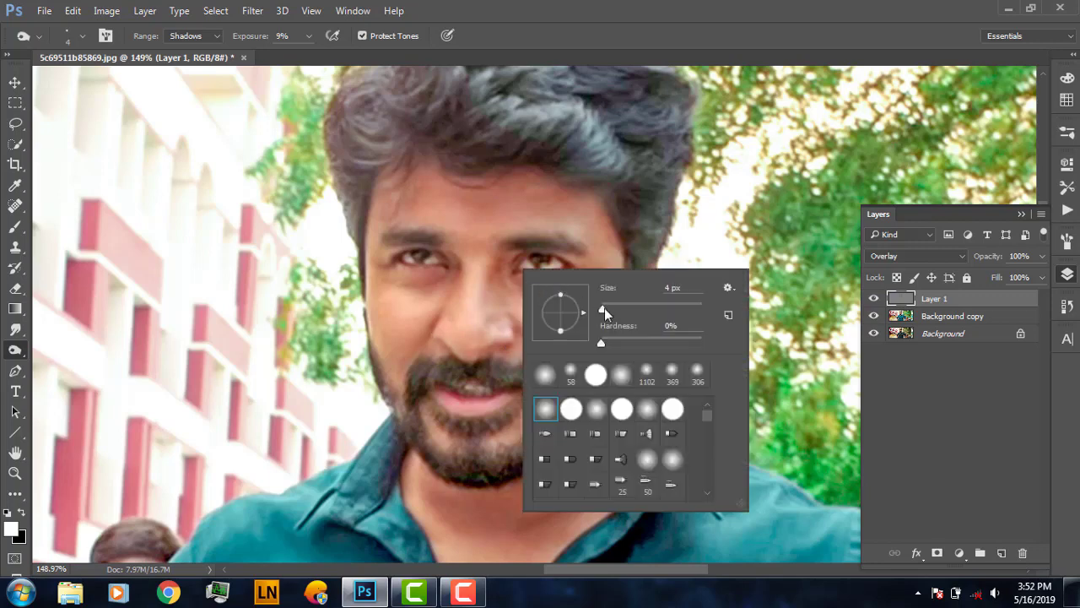
pyautogui.moveTo(604, 310); pyautogui.dragTo(611, 310)
pyautogui.press('Return')
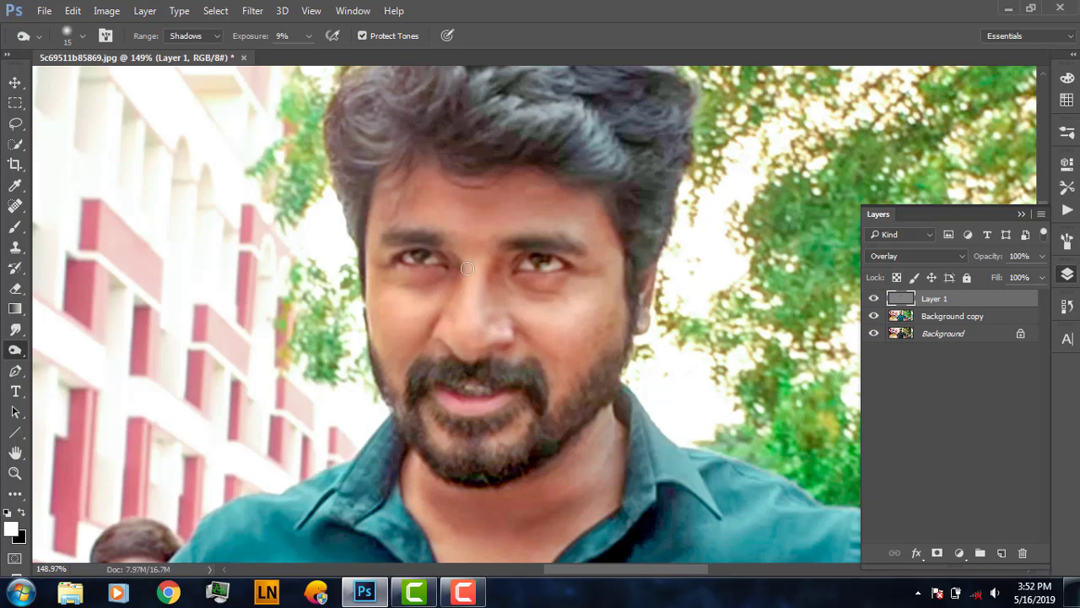
pyautogui.click(873, 298)
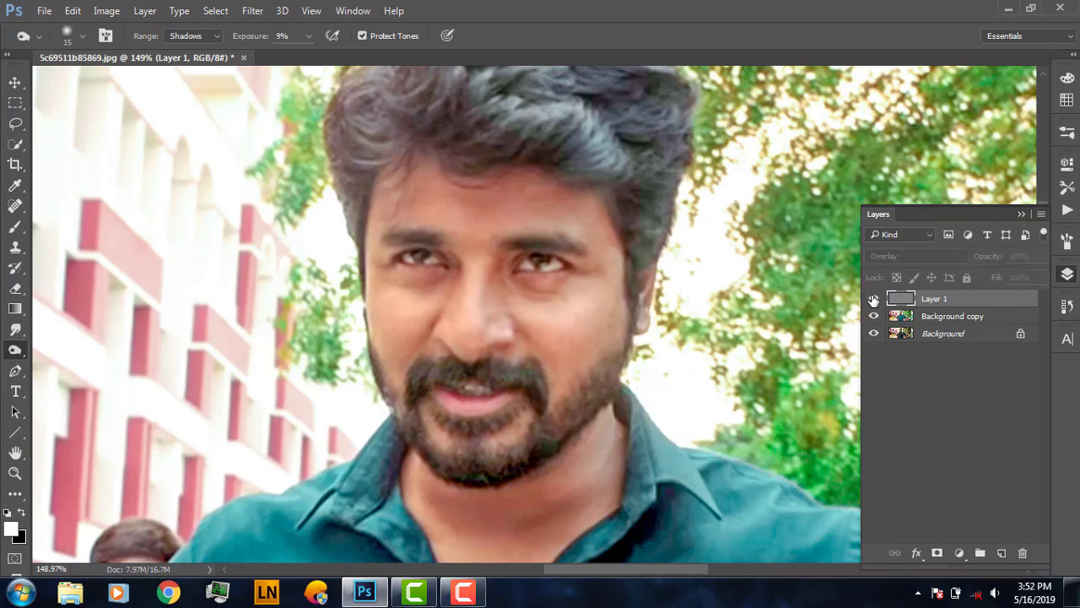
pyautogui.rightClick(575, 310)
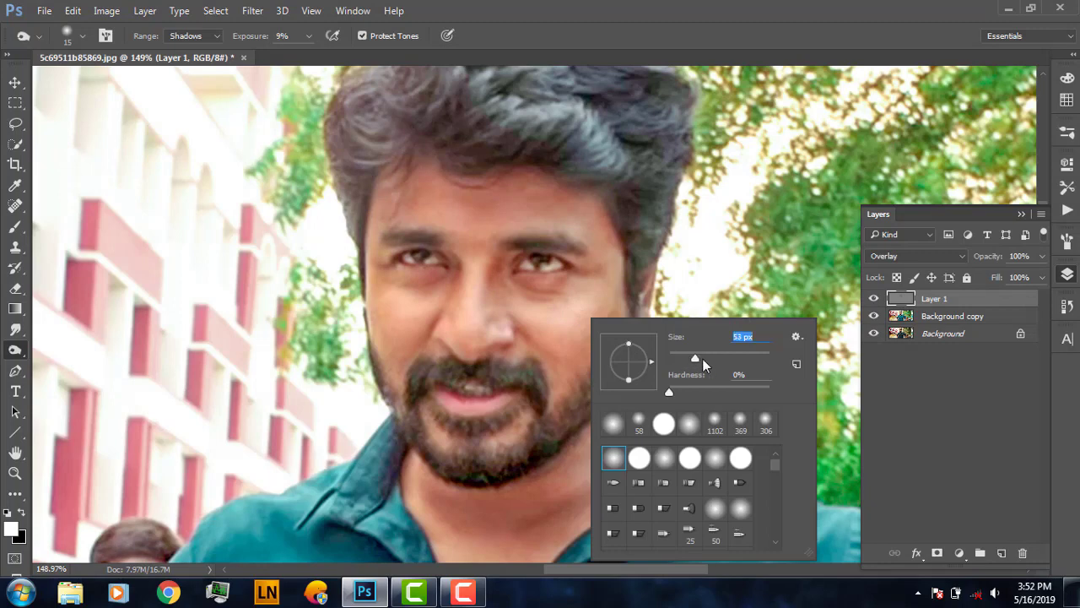
pyautogui.moveTo(702, 363); pyautogui.dragTo(709, 361)
pyautogui.press('Return')
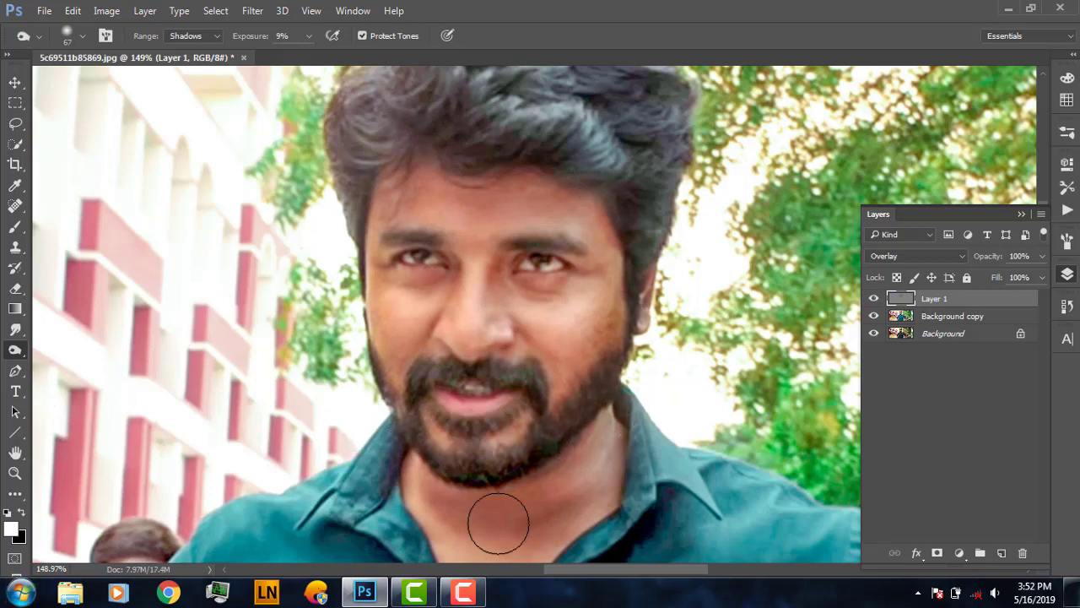
# Zoom out and burn the teal shirt from chest to right arm with a 369 px brush
pyautogui.click(15, 473)
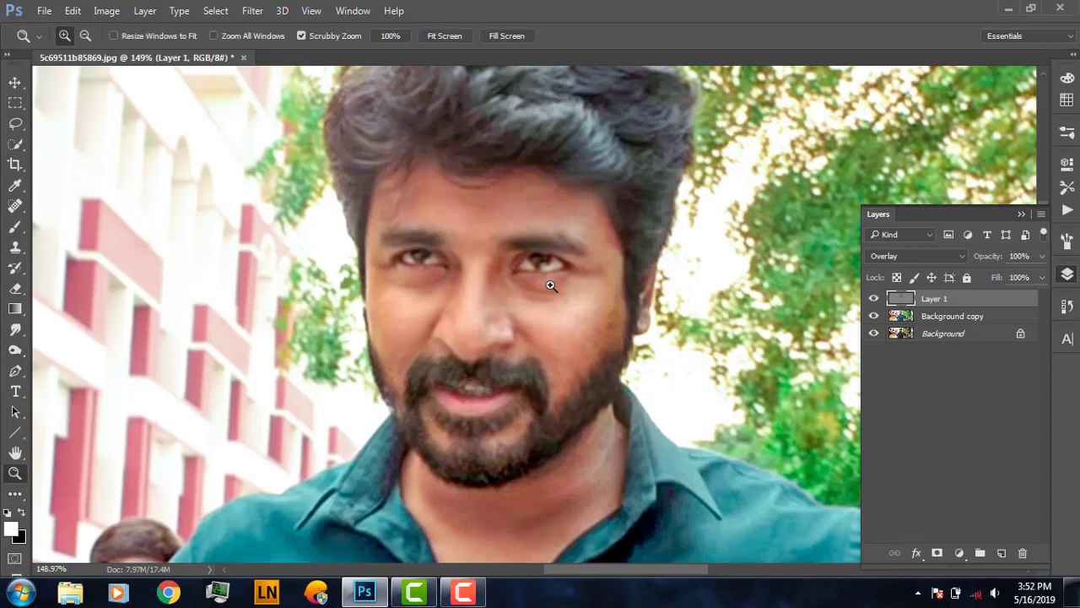
pyautogui.moveTo(549, 282); pyautogui.dragTo(595, 286)
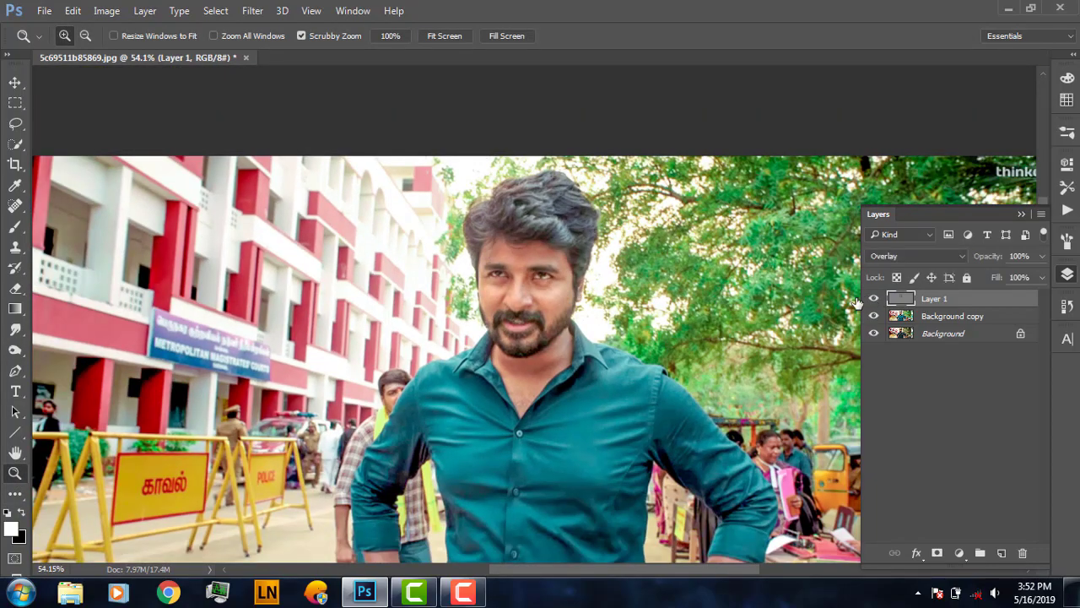
pyautogui.moveTo(597, 361)
pyautogui.mouseDown()
pyautogui.moveTo(578, 340)
pyautogui.moveTo(571, 382)
pyautogui.moveTo(530, 400)
pyautogui.moveTo(207, 369)
pyautogui.mouseUp()
pyautogui.click(15, 351)
pyautogui.rightClick(568, 319)
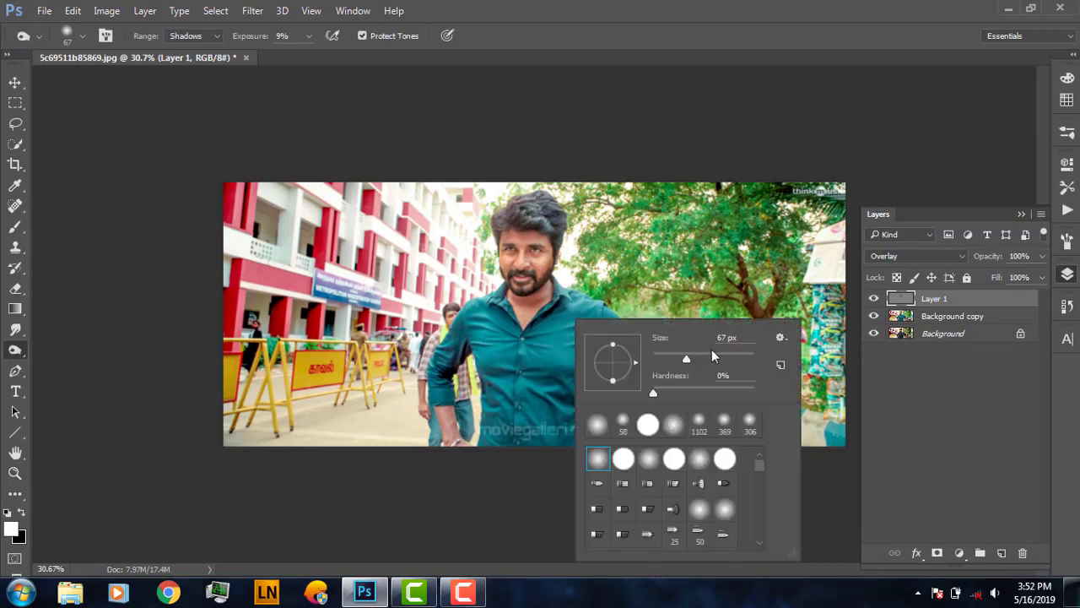
pyautogui.press('Return')
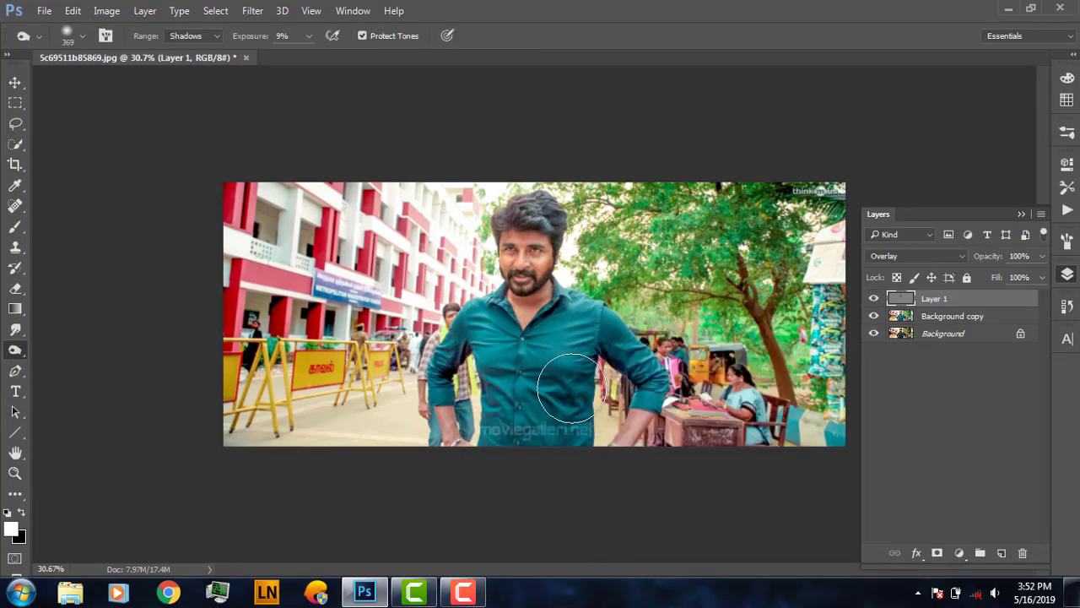
pyautogui.moveTo(509, 340); pyautogui.dragTo(642, 357)
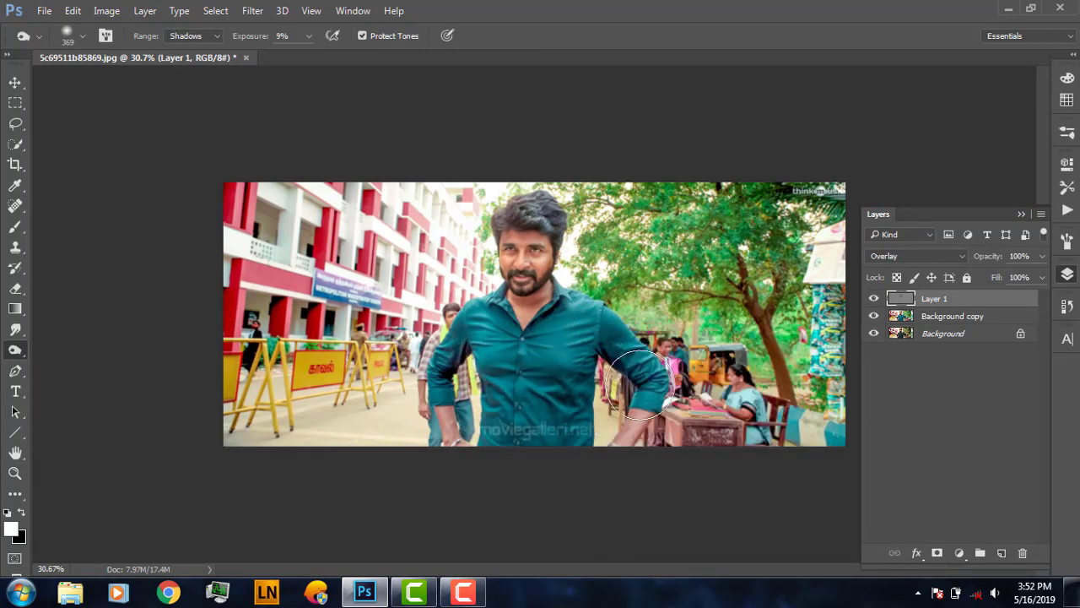
# Set the Burn brush size to 143 px
pyautogui.rightClick(645, 332)
pyautogui.doubleClick(798, 352)
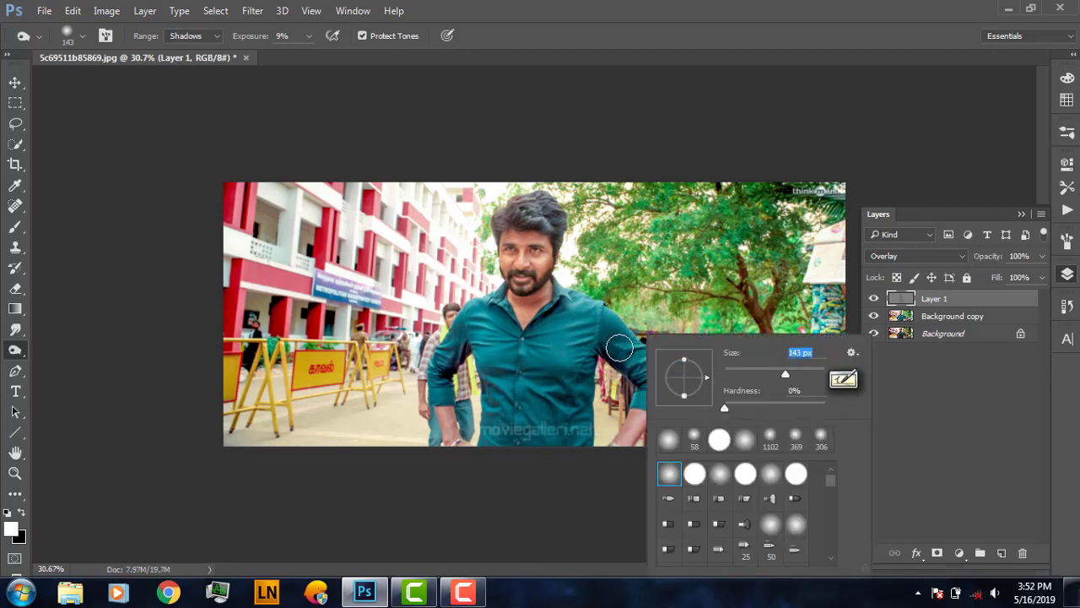
pyautogui.write('143')
pyautogui.press('Return')
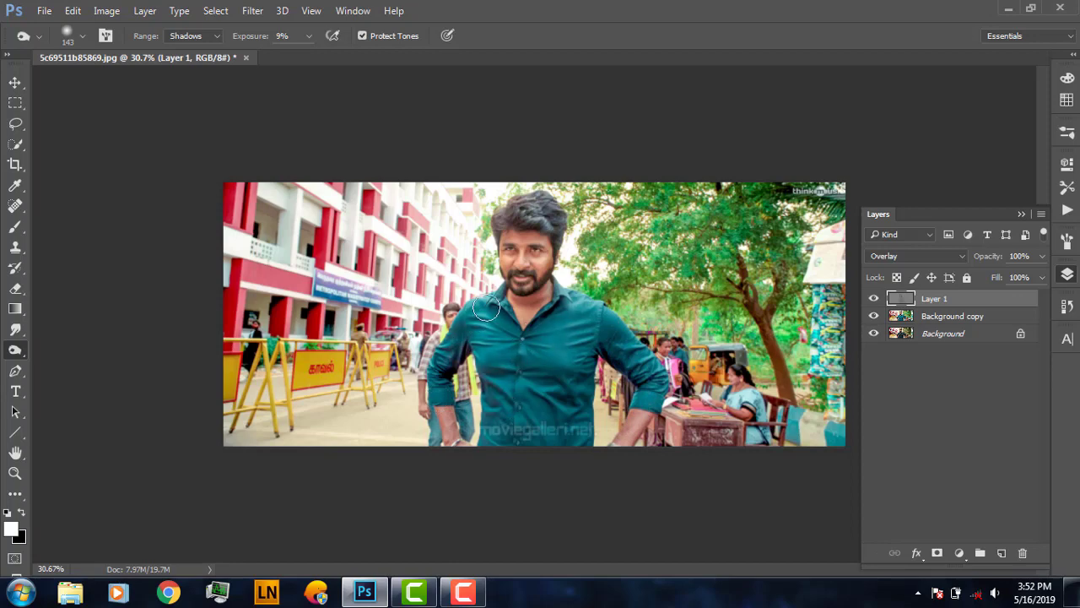
# Compare the shirt with Layer 1 hidden, then add Layer 2 filled with 50% gray
pyautogui.click(872, 299)
pyautogui.click(873, 301)
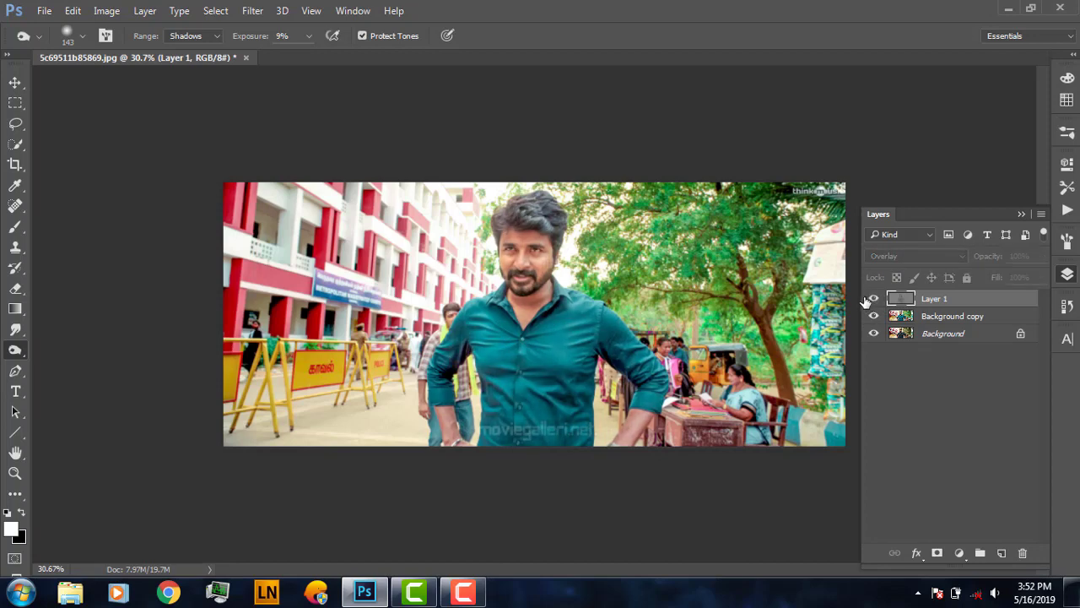
pyautogui.click(874, 300)
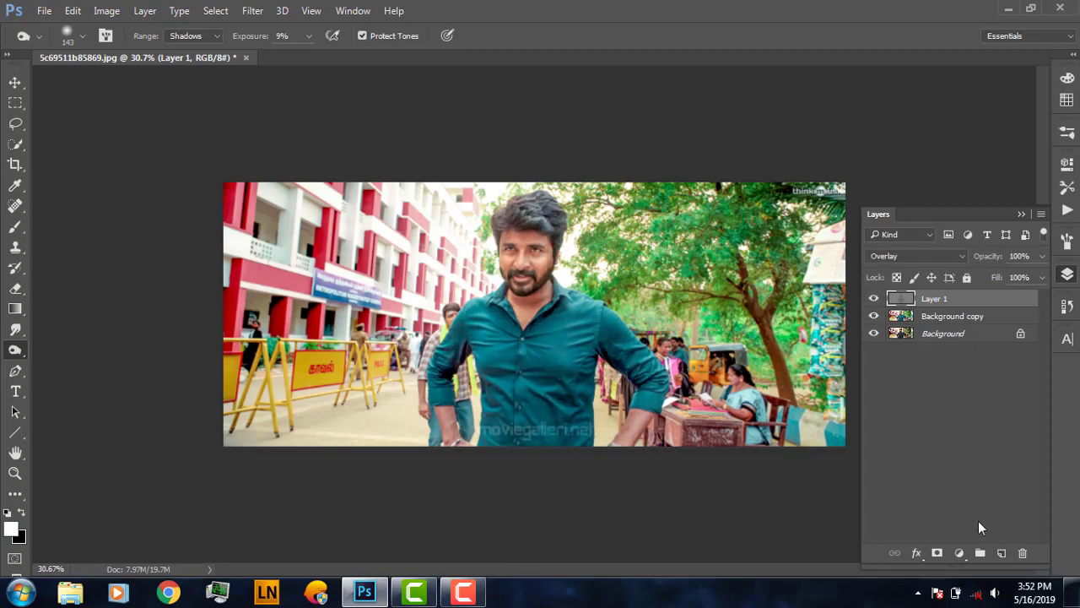
pyautogui.click(1002, 554)
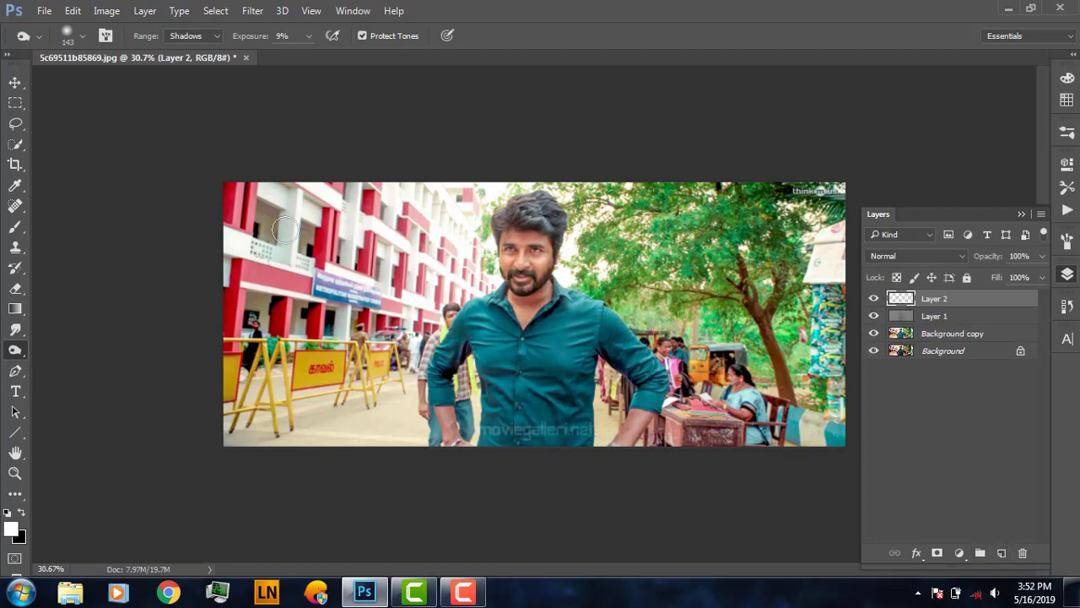
pyautogui.click(73, 10)
pyautogui.click(145, 218)
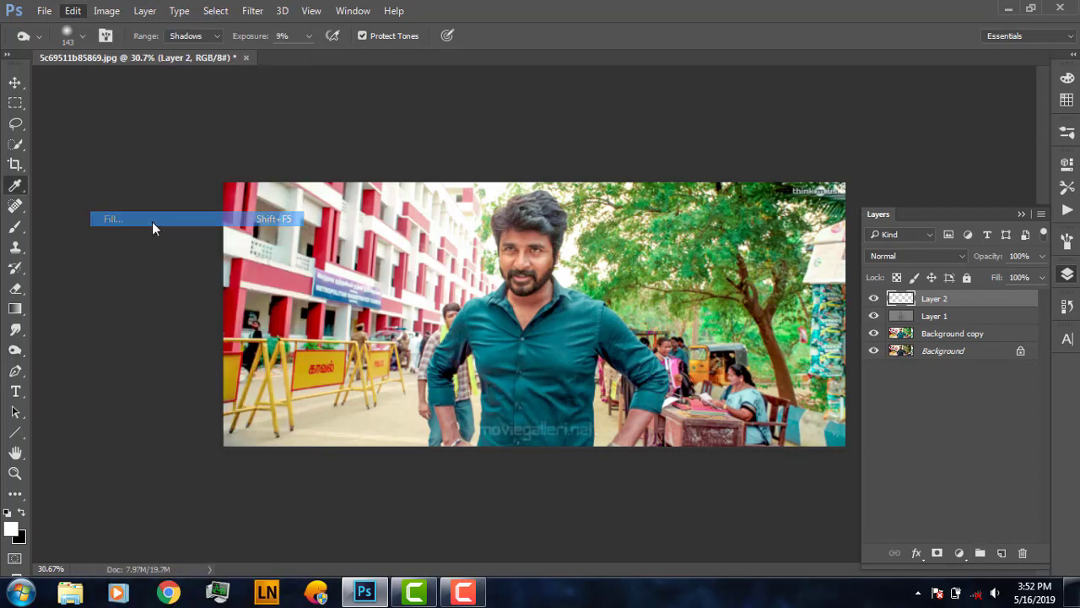
pyautogui.click(549, 160)
pyautogui.click(518, 267)
pyautogui.click(647, 163)
pyautogui.press('o')
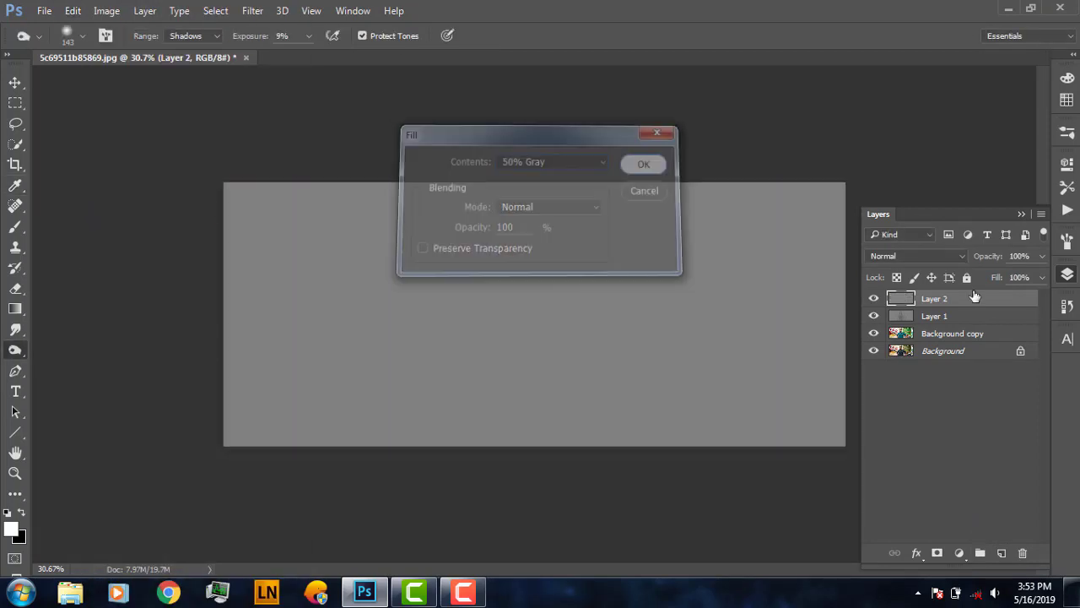
# Set Layer 2's blend mode to Soft Light and zoom in on the face
pyautogui.click(923, 257)
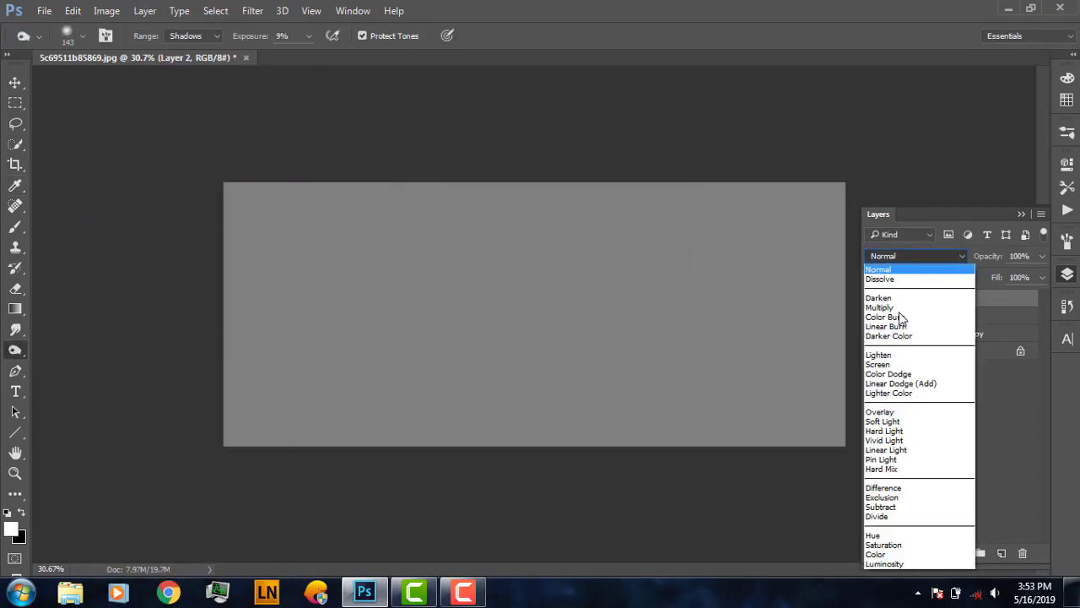
pyautogui.click(884, 363)
pyautogui.click(897, 255)
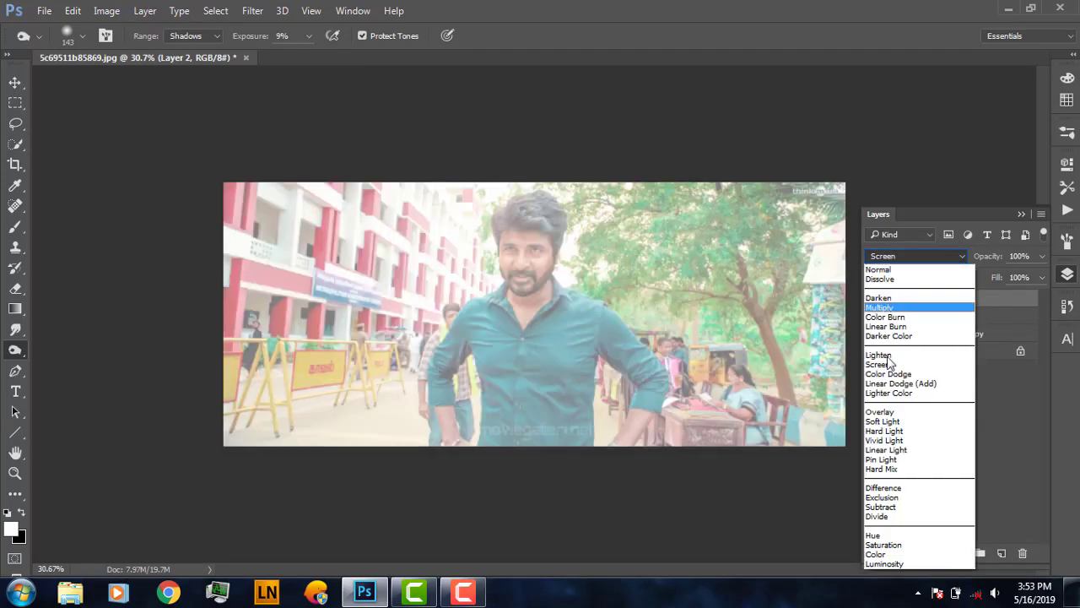
pyautogui.click(881, 422)
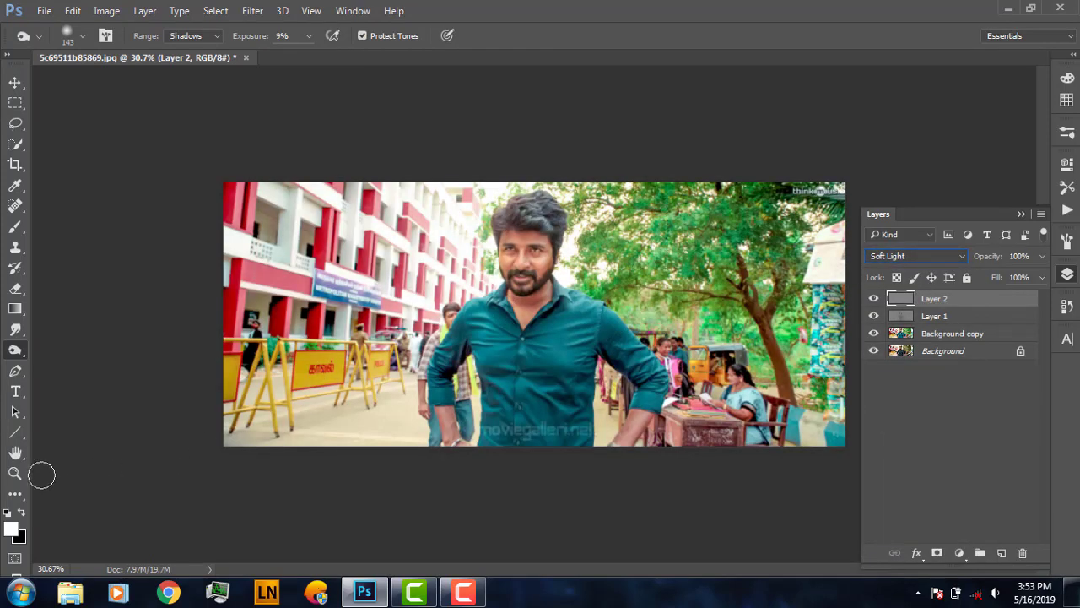
pyautogui.click(15, 473)
pyautogui.moveTo(521, 238); pyautogui.dragTo(594, 243)
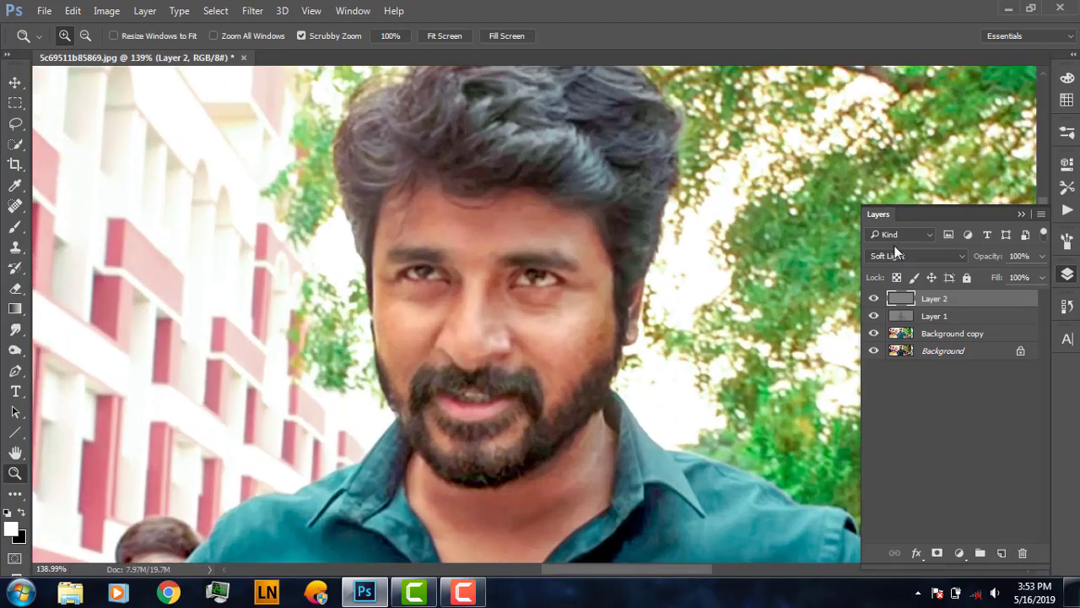
# Switch Layer 2 to Overlay and dodge the nose bridge with a roughly 23 px brush
pyautogui.click(897, 256)
pyautogui.click(878, 411)
pyautogui.moveTo(15, 350); pyautogui.dragTo(65, 350)
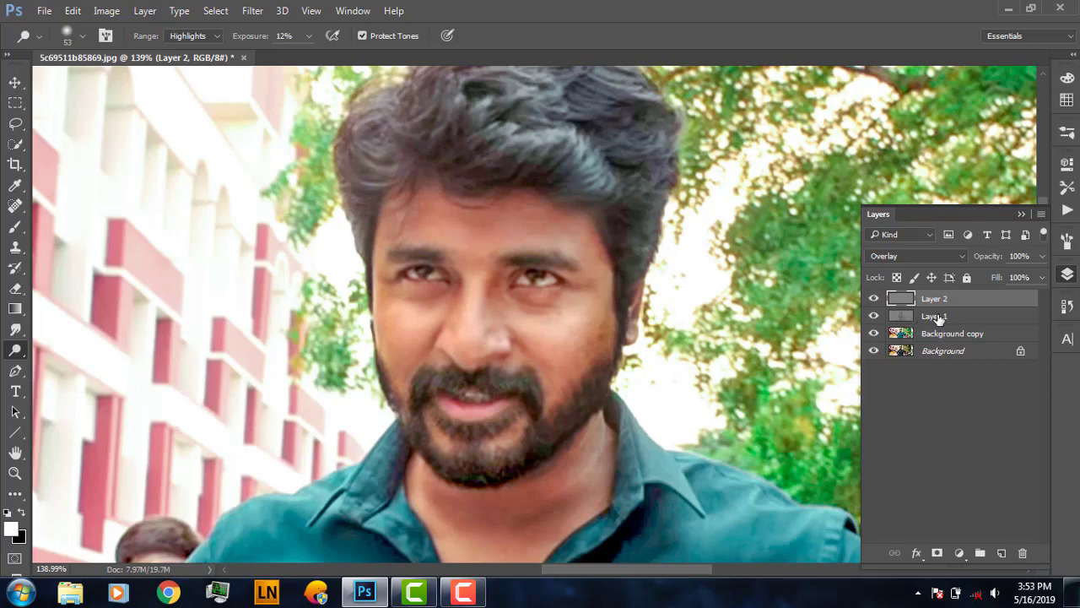
pyautogui.click(934, 317)
pyautogui.click(928, 299)
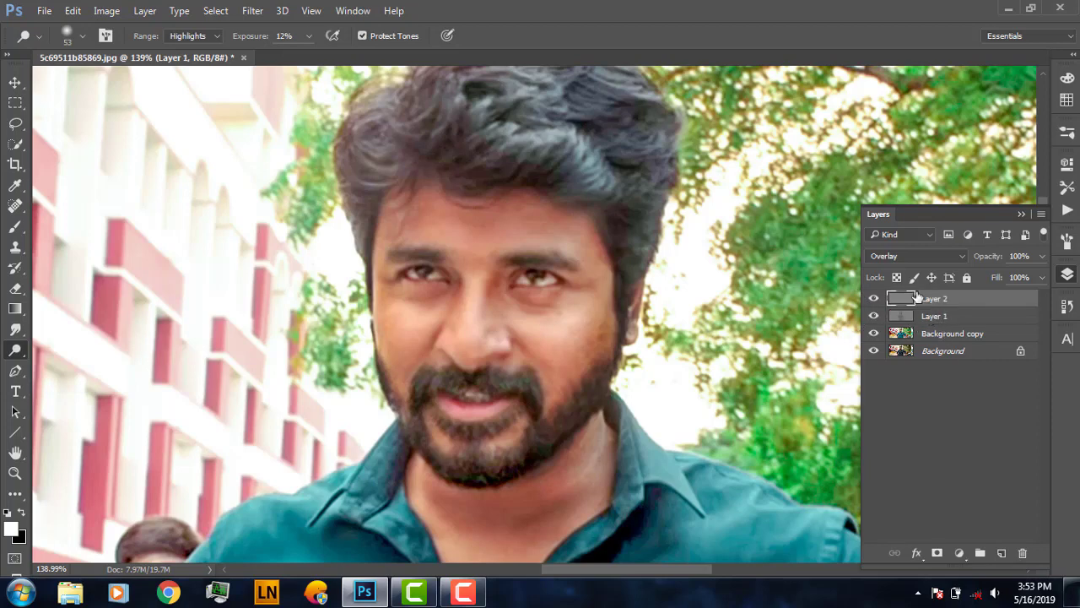
pyautogui.rightClick(465, 277)
pyautogui.moveTo(561, 313); pyautogui.dragTo(553, 316)
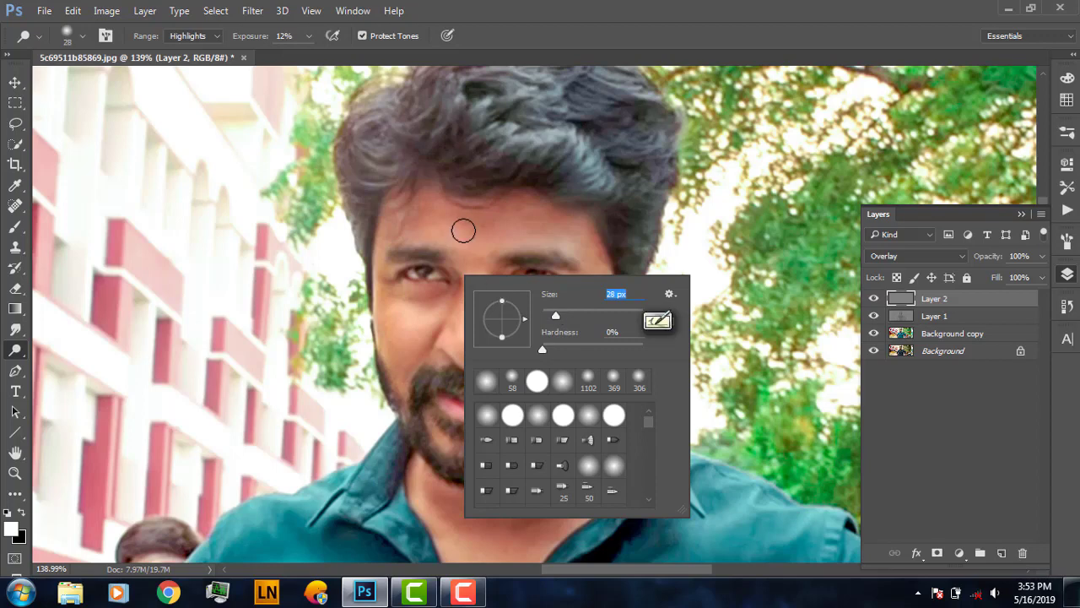
pyautogui.click(567, 40)
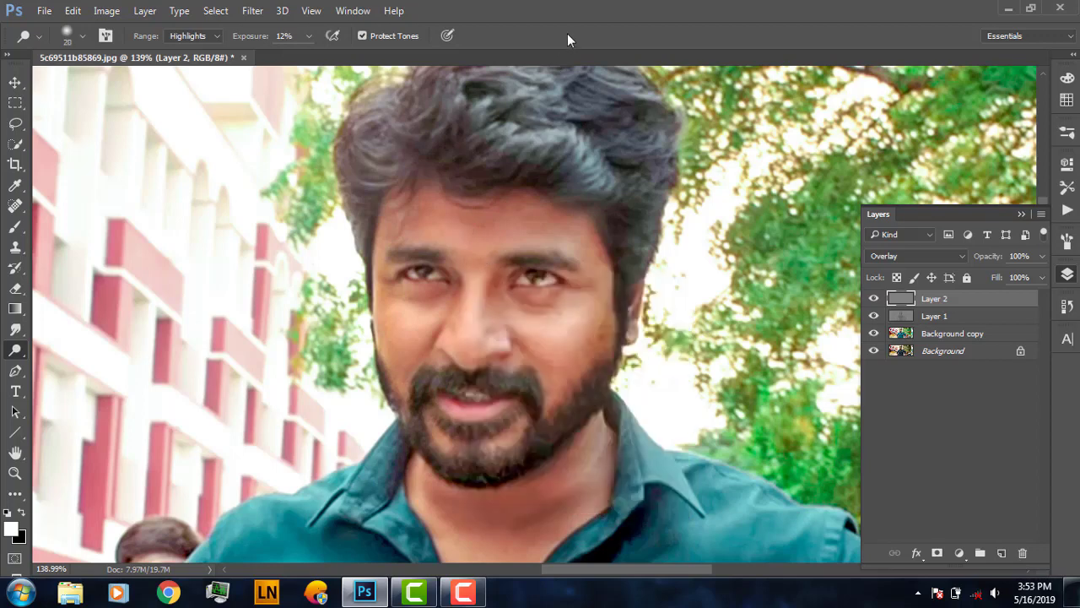
pyautogui.moveTo(470, 294); pyautogui.dragTo(502, 344)
# Dodge the right cheek with a 48 px brush and the forehead with a 26 px brush
pyautogui.rightClick(592, 324)
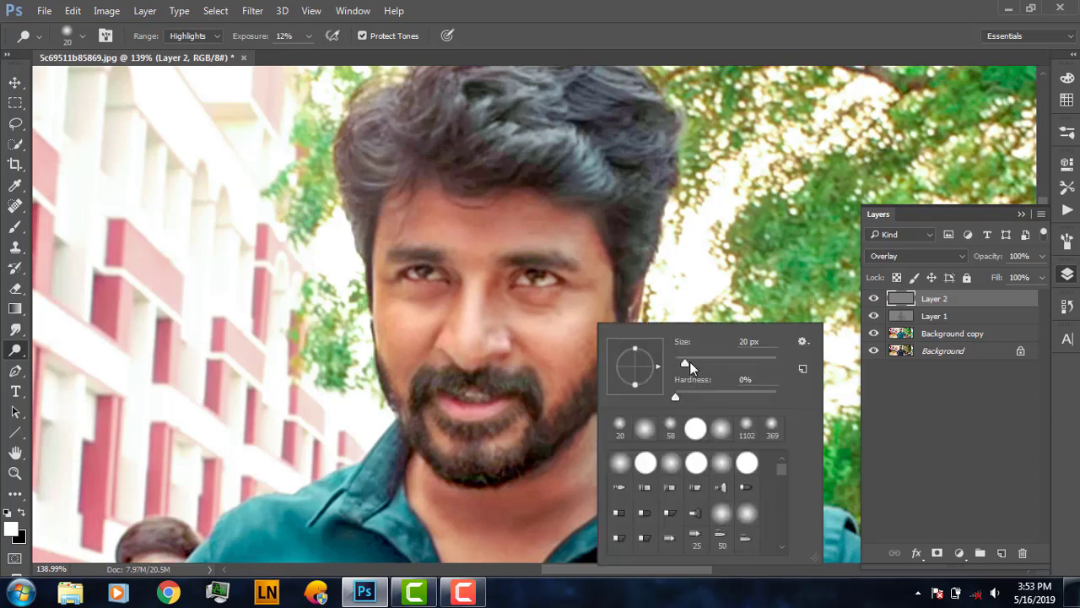
pyautogui.press('Return')
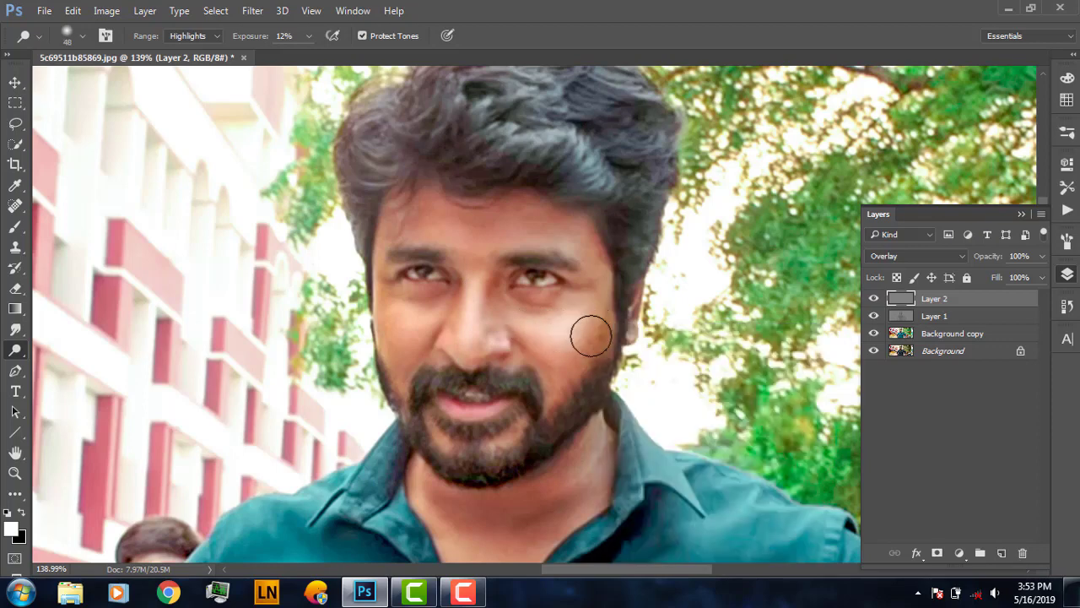
pyautogui.moveTo(410, 324); pyautogui.dragTo(397, 380)
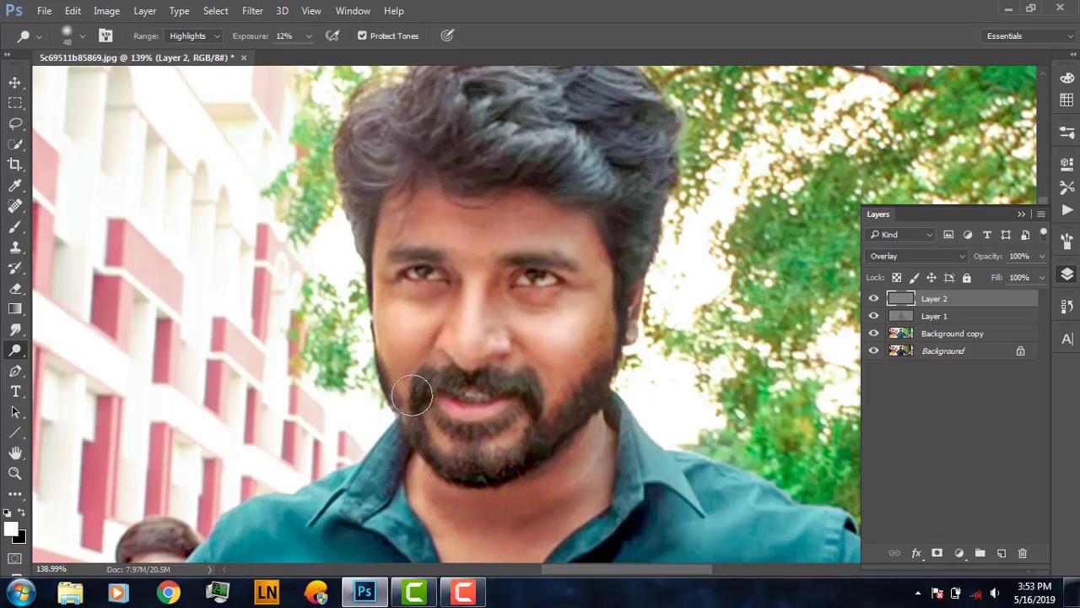
pyautogui.rightClick(595, 267)
pyautogui.write('26')
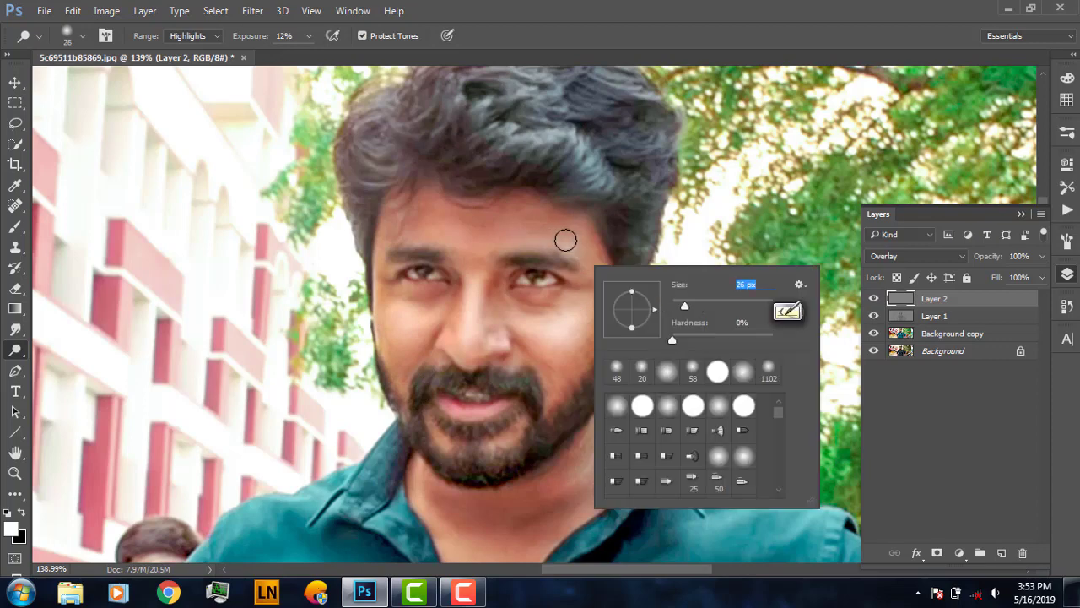
pyautogui.press('Return')
pyautogui.moveTo(413, 205)
pyautogui.mouseDown()
pyautogui.moveTo(422, 224)
pyautogui.moveTo(423, 205)
pyautogui.mouseUp()
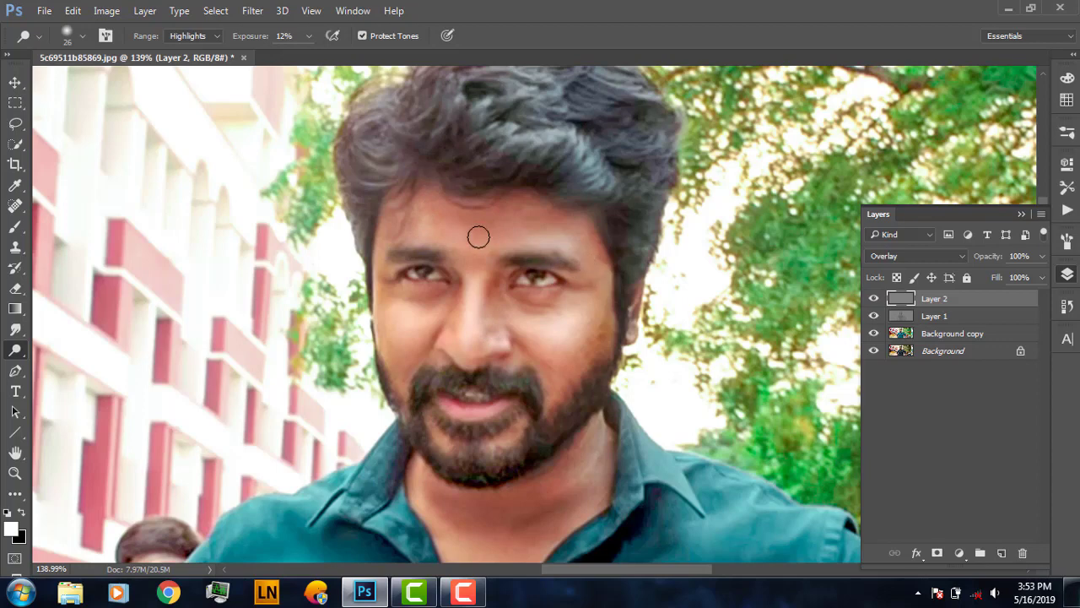
# Dodge the eye highlights with a 20 px brush, then shrink the brush to 7 px
pyautogui.rightClick(584, 239)
pyautogui.write('20')
pyautogui.press('Return')
pyautogui.moveTo(515, 281); pyautogui.dragTo(541, 281)
pyautogui.rightClick(549, 285)
pyautogui.moveTo(655, 322); pyautogui.dragTo(650, 325)
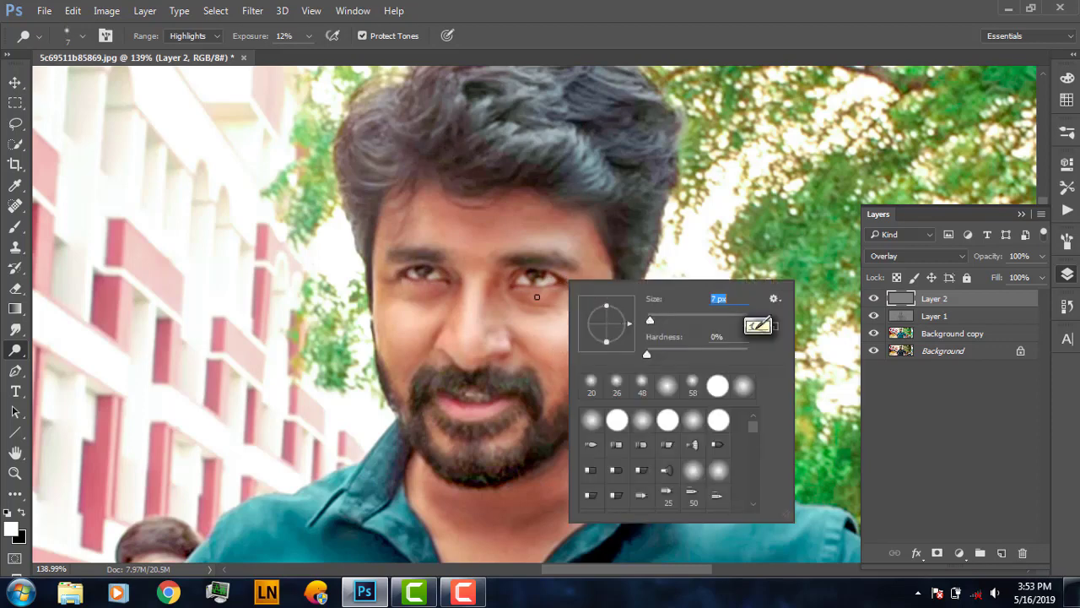
pyautogui.press('Return')
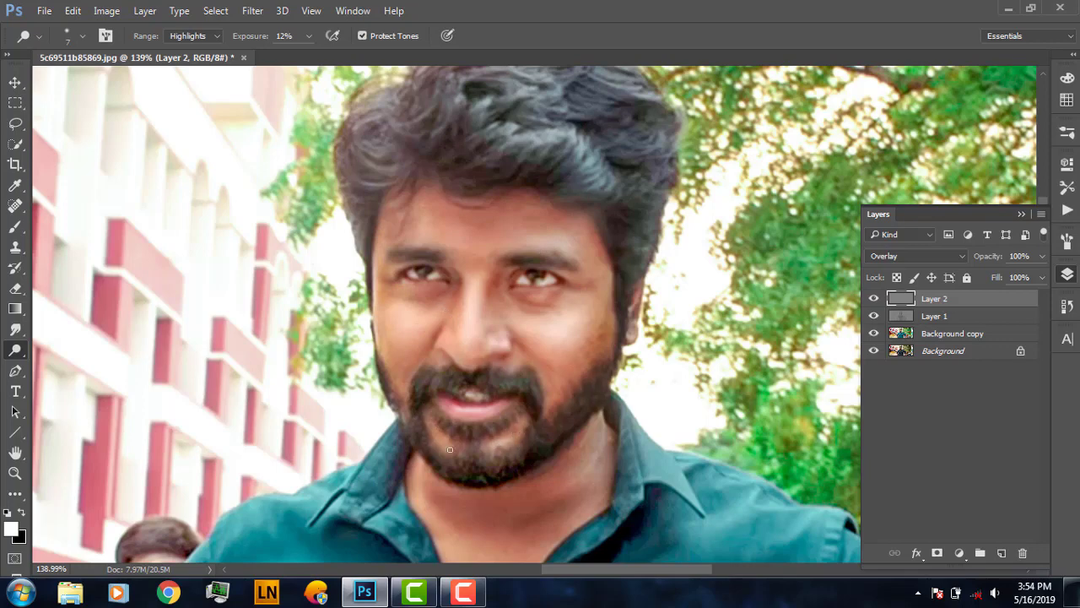
# Zoom in and dodge the neck highlights, then zoom out to the whole image
pyautogui.press('z')
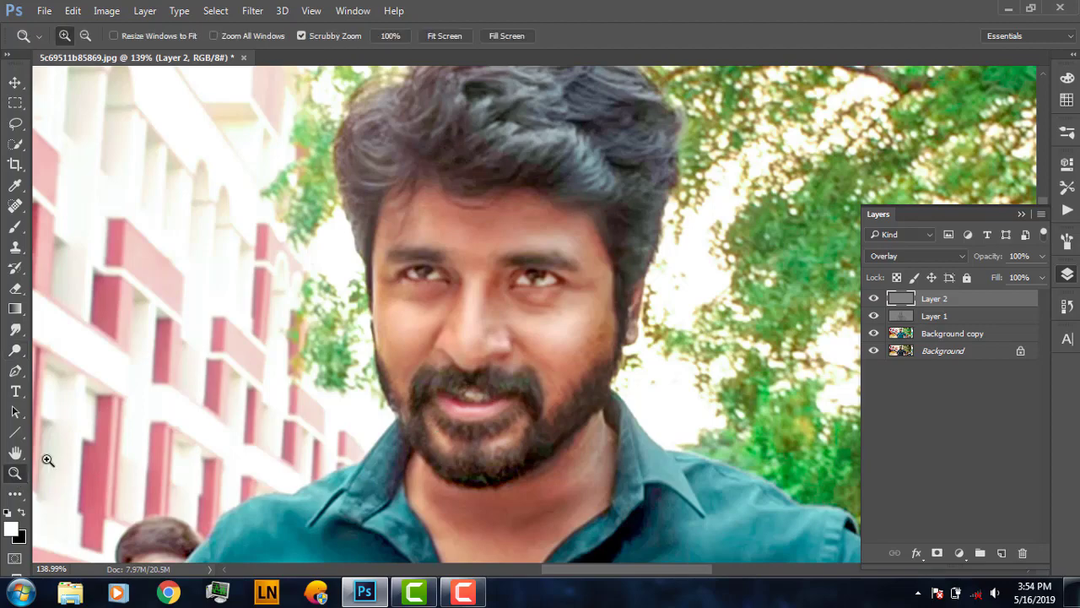
pyautogui.moveTo(458, 318); pyautogui.dragTo(433, 330)
pyautogui.moveTo(535, 296); pyautogui.dragTo(543, 301)
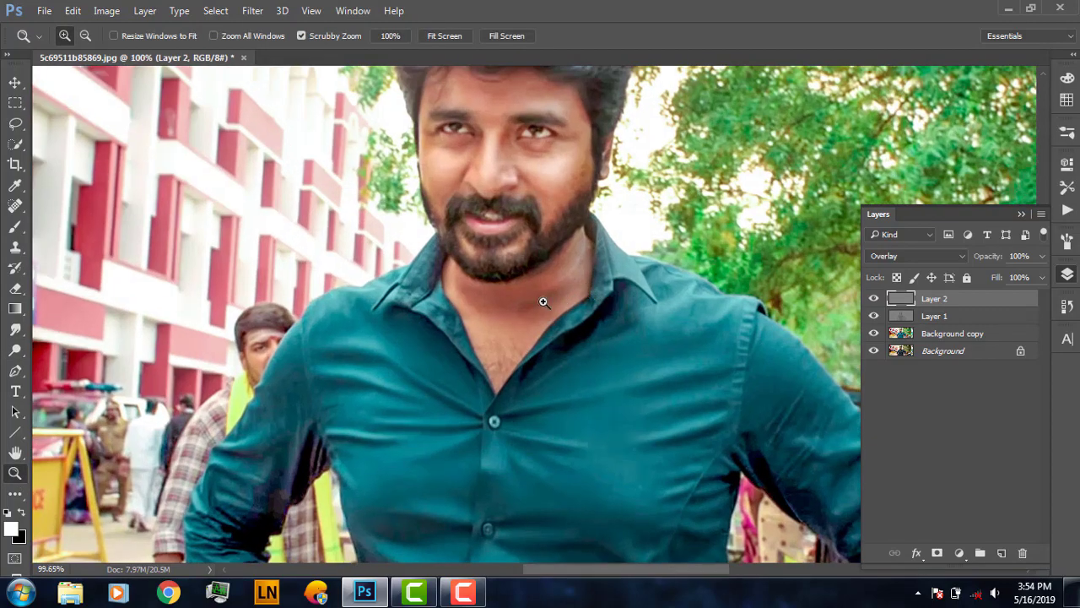
pyautogui.click(15, 350)
pyautogui.rightClick(524, 302)
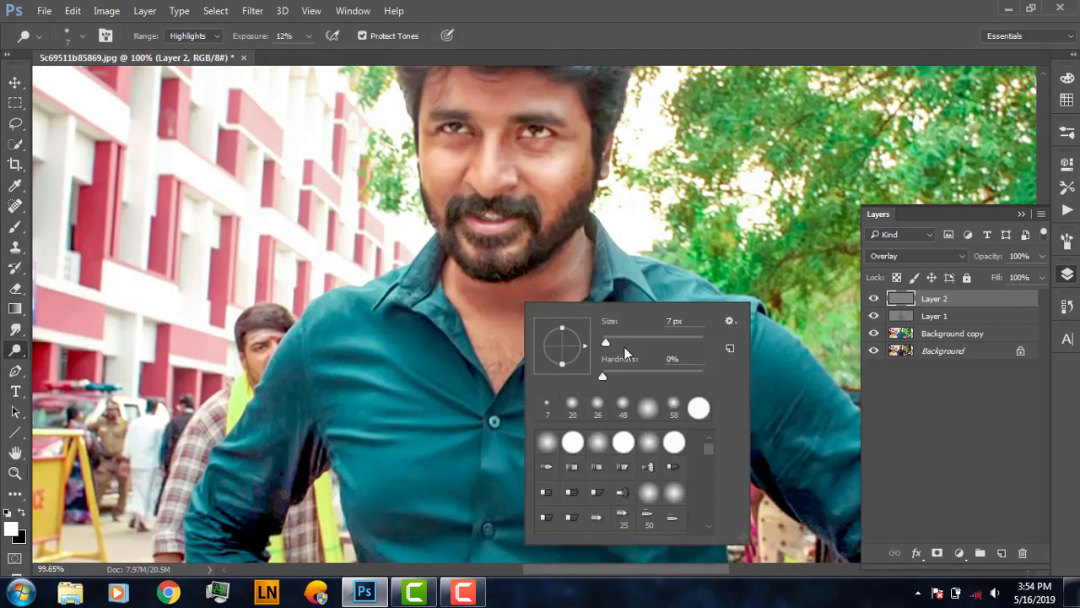
pyautogui.click(470, 331)
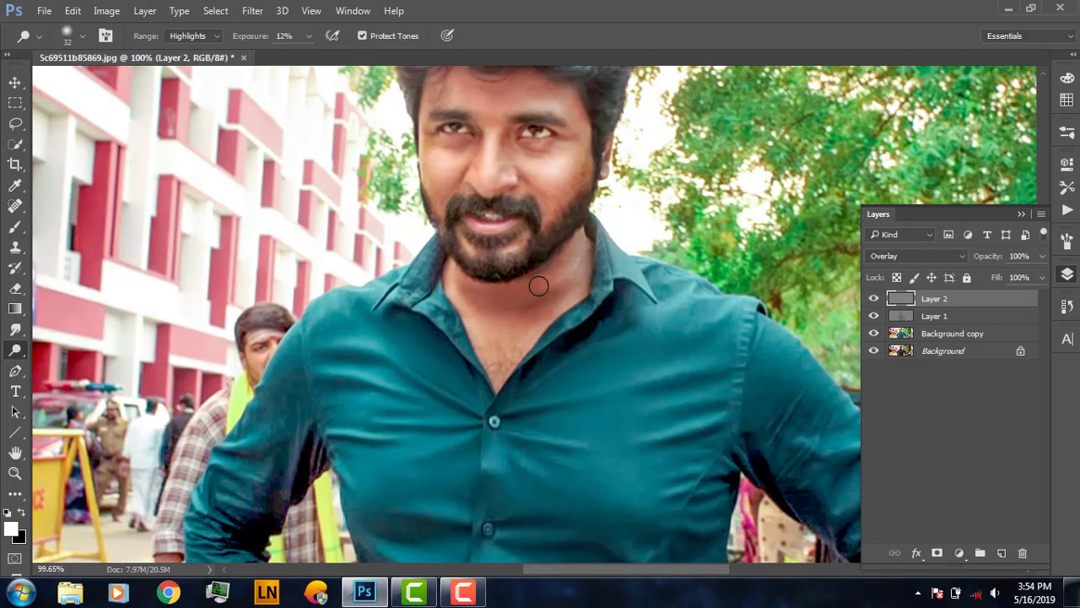
pyautogui.moveTo(538, 285); pyautogui.dragTo(517, 309)
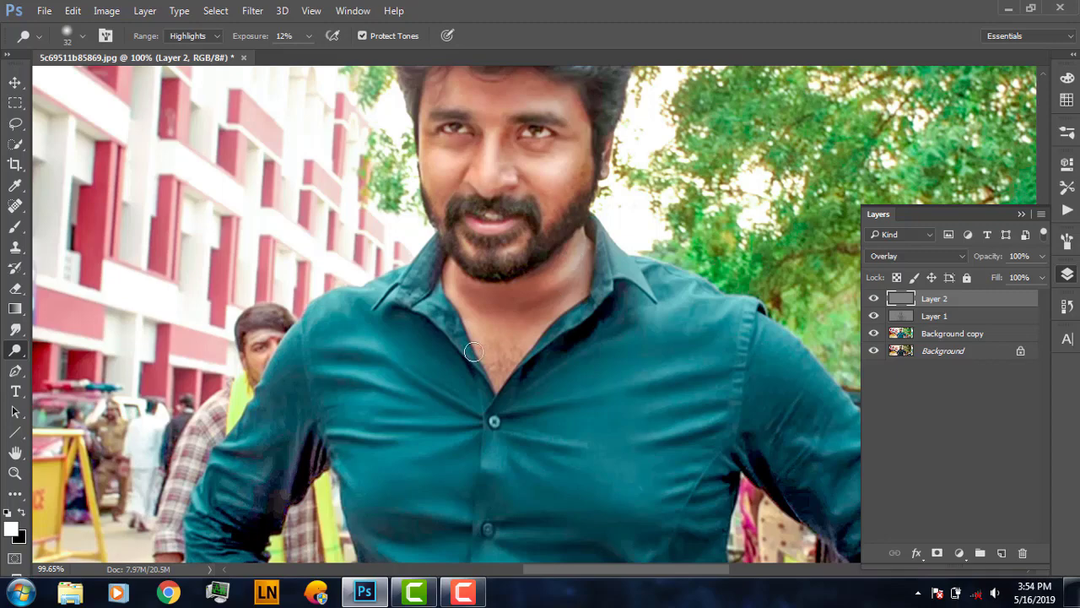
pyautogui.click(15, 472)
pyautogui.moveTo(507, 239)
pyautogui.mouseDown()
pyautogui.moveTo(484, 239)
pyautogui.moveTo(539, 254)
pyautogui.mouseUp()
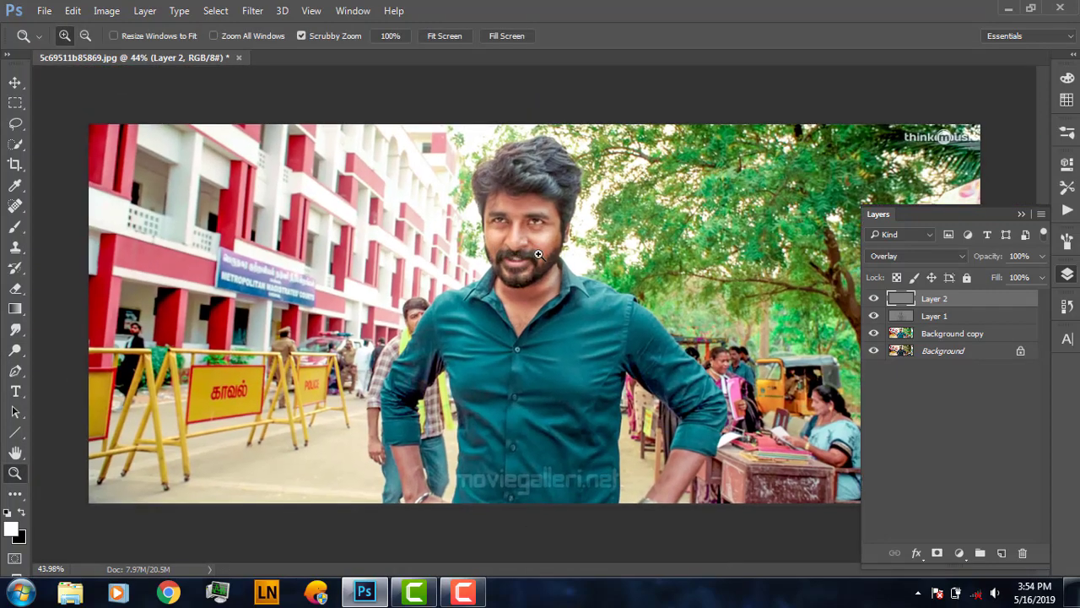
# Dodge highlights across the shoulders with a 77 px brush
pyautogui.click(874, 315)
pyautogui.click(15, 352)
pyautogui.rightClick(633, 345)
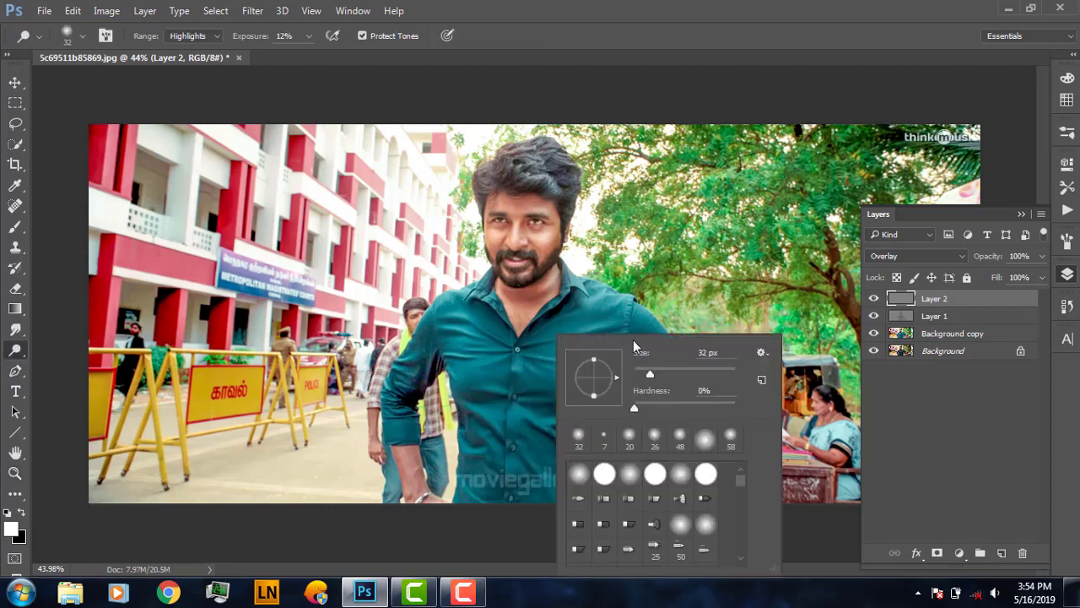
pyautogui.moveTo(657, 373); pyautogui.dragTo(669, 373)
pyautogui.press('Return')
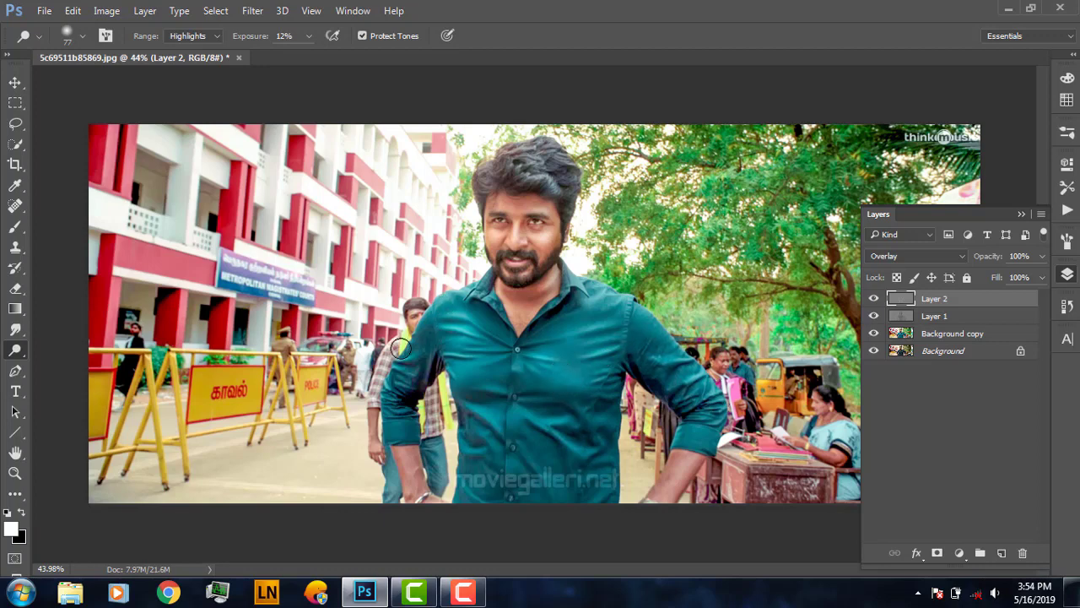
pyautogui.moveTo(432, 310); pyautogui.dragTo(627, 295)
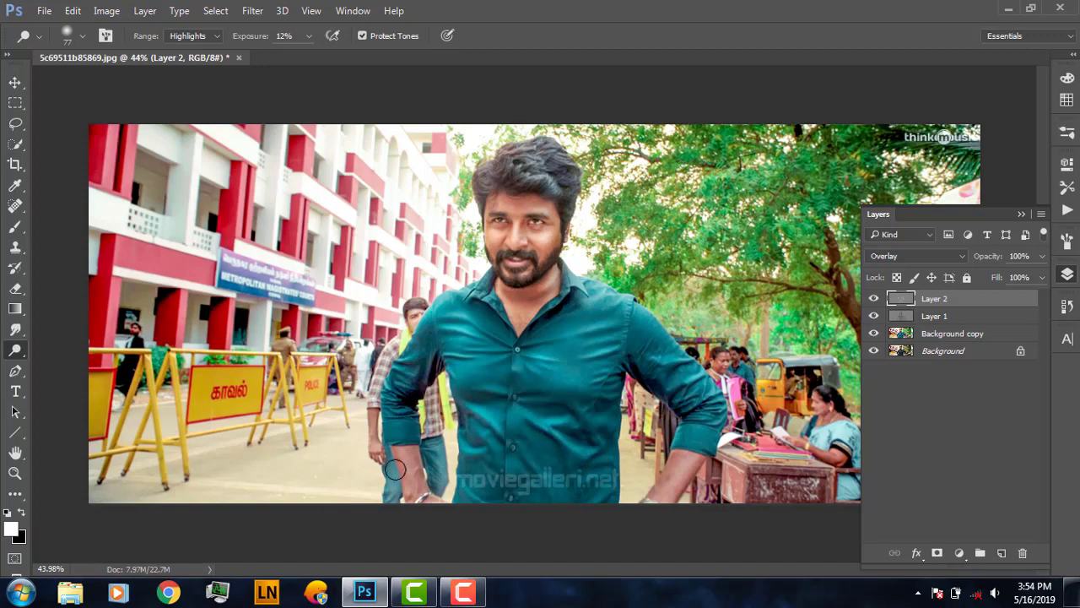
# Dodge highlights down the shirt front with a 47 px brush
pyautogui.rightClick(484, 425)
pyautogui.moveTo(598, 376); pyautogui.dragTo(589, 375)
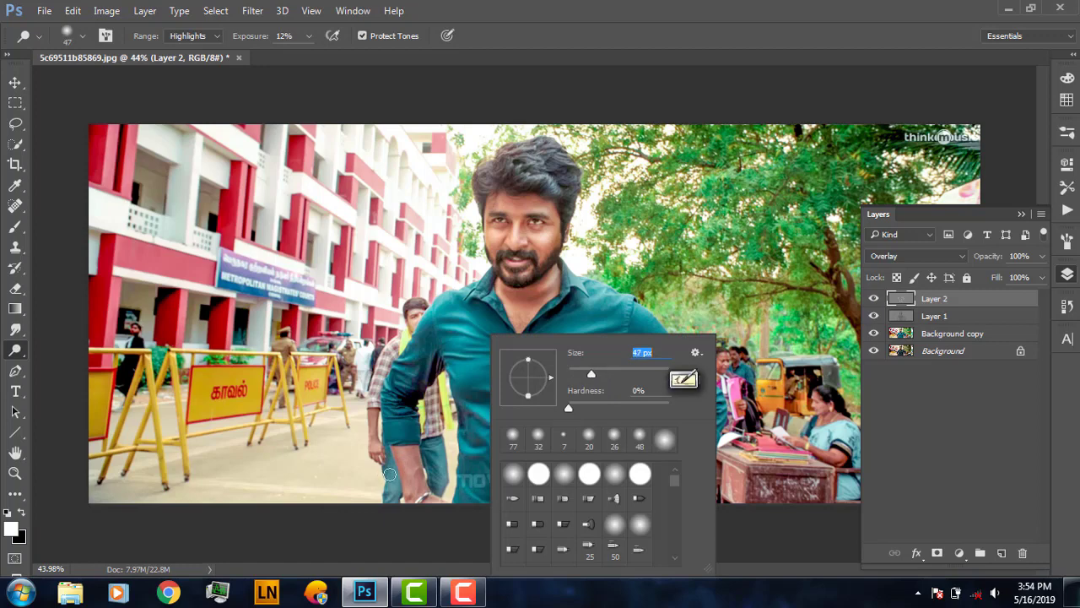
pyautogui.click(419, 497)
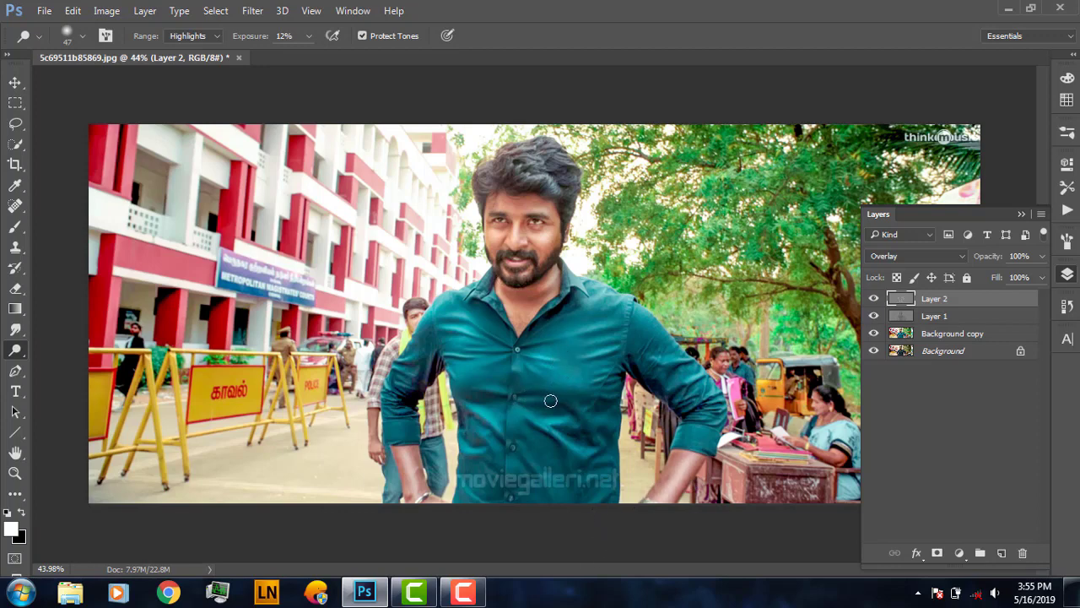
pyautogui.moveTo(513, 404); pyautogui.dragTo(517, 478)
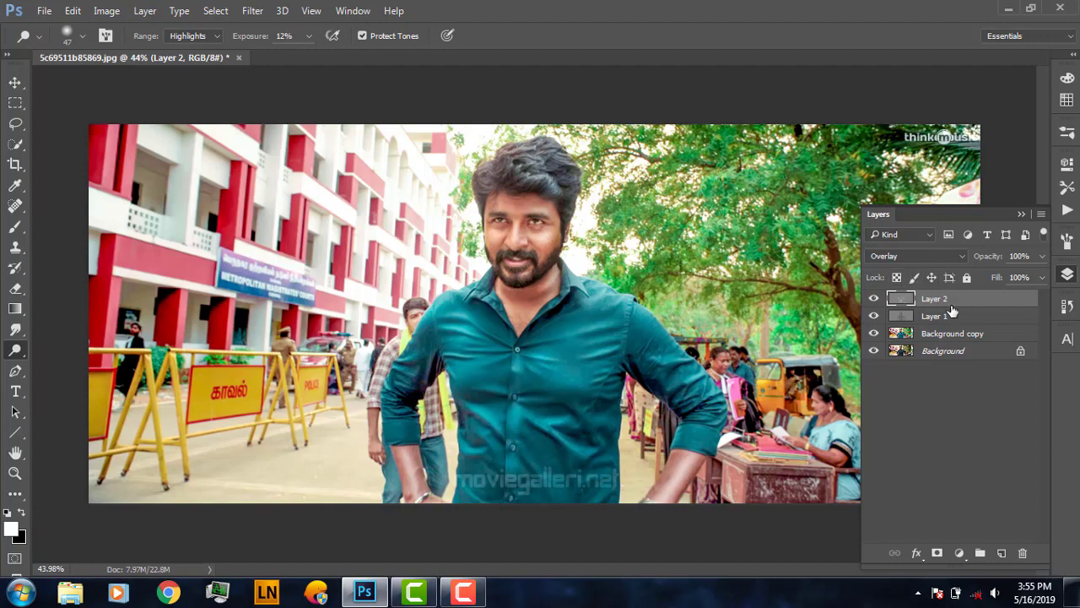
# Merge Layer 2 down into Layer 1 and toggle Layer 1 to compare before and after
pyautogui.rightClick(958, 302)
pyautogui.click(663, 525)
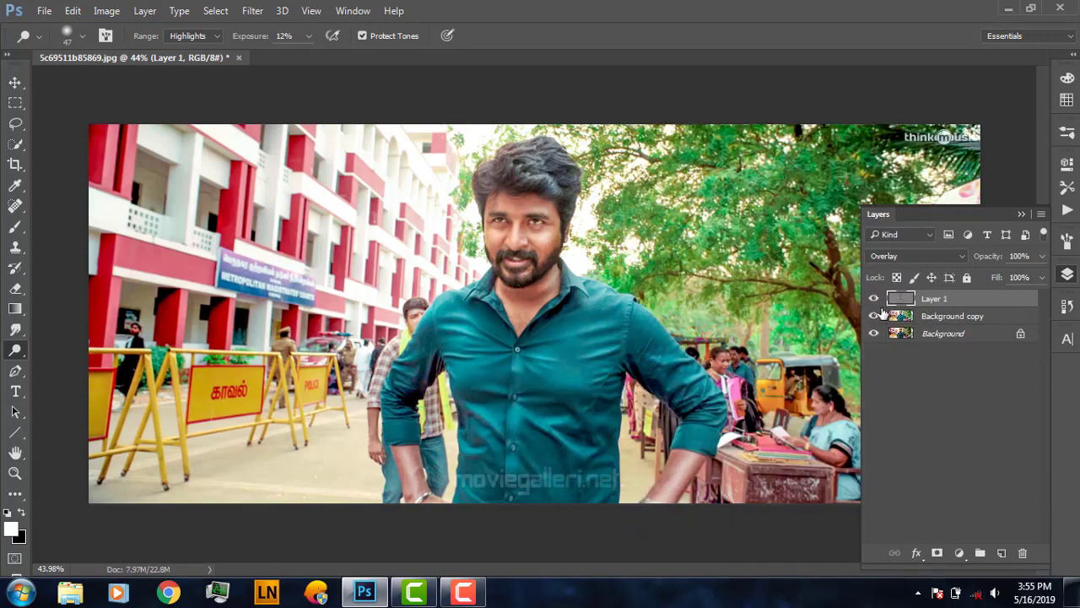
pyautogui.click(873, 301)
pyautogui.doubleClick(873, 301)
pyautogui.click(873, 300)
pyautogui.click(873, 301)
pyautogui.click(868, 300)
# Duplicate Background copy and merge Layer 1 into the new Background copy 2
pyautogui.moveTo(979, 317); pyautogui.dragTo(1002, 552)
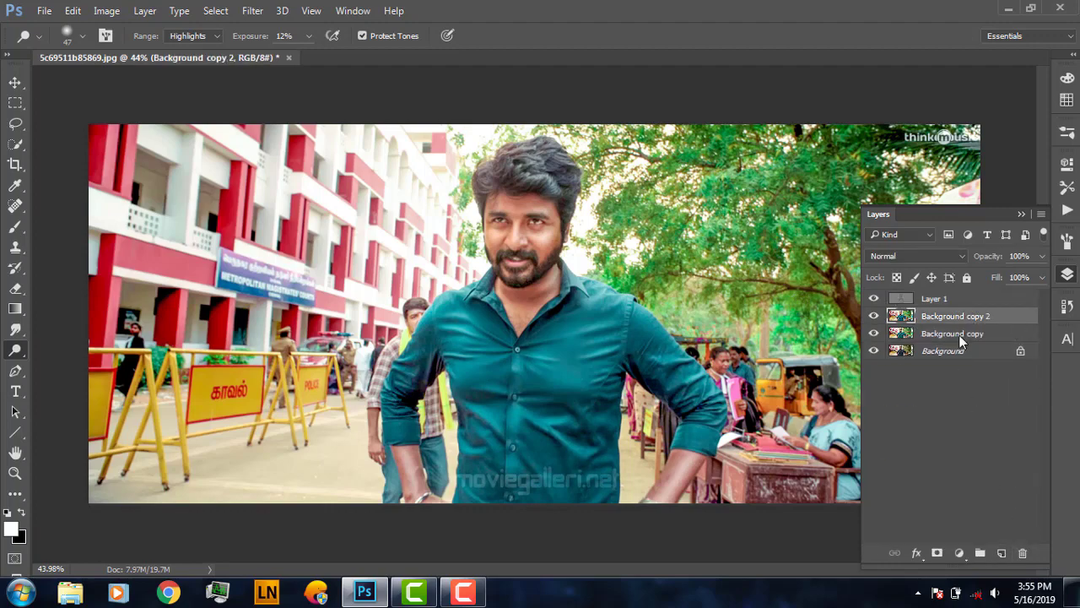
pyautogui.click(934, 299)
pyautogui.rightClick(933, 298)
pyautogui.click(698, 529)
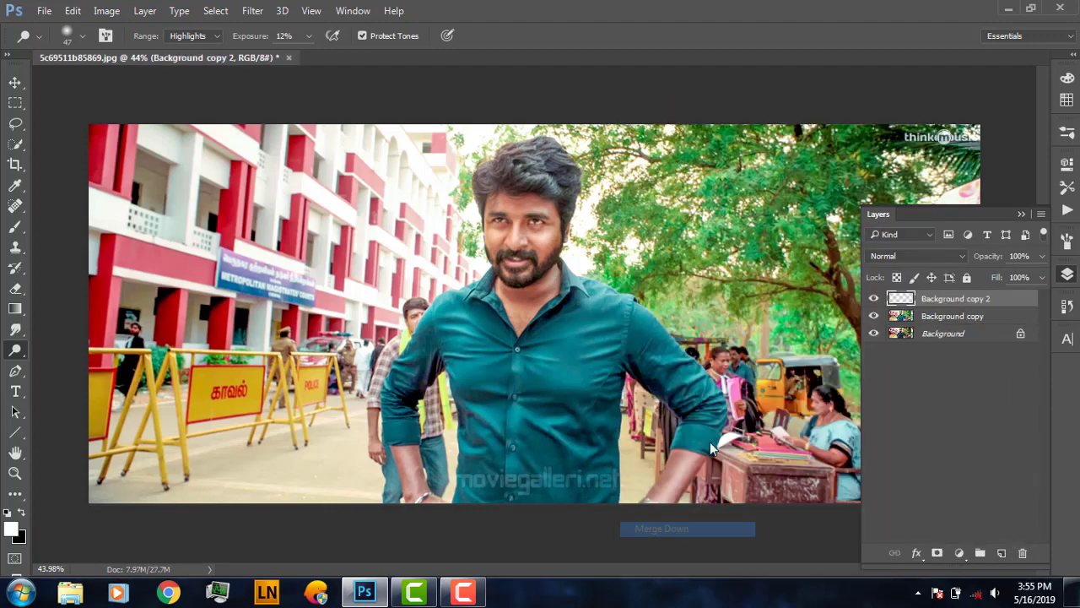
pyautogui.click(15, 473)
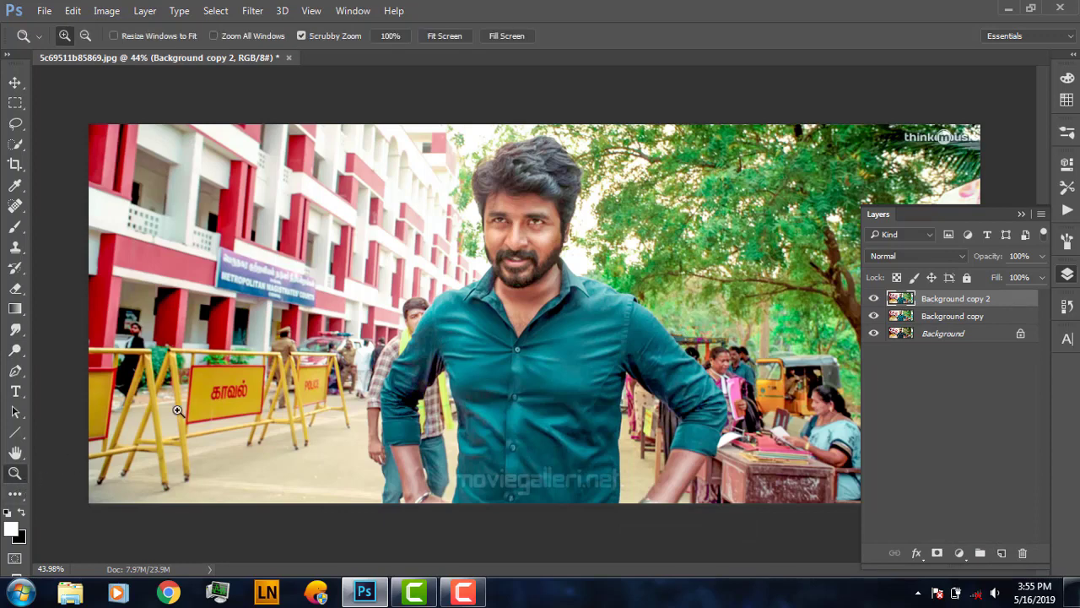
pyautogui.click(873, 299)
# Show Background copy 2 and run Filter > Nik Collection > Color Efex Pro 4 on it
pyautogui.click(873, 299)
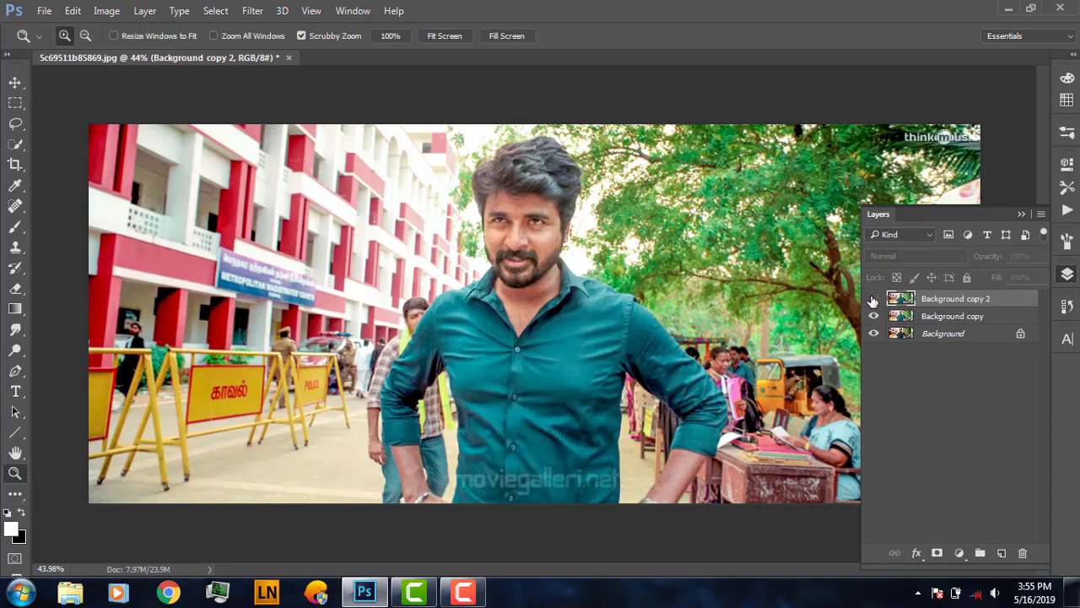
pyautogui.click(264, 11)
pyautogui.moveTo(281, 358)
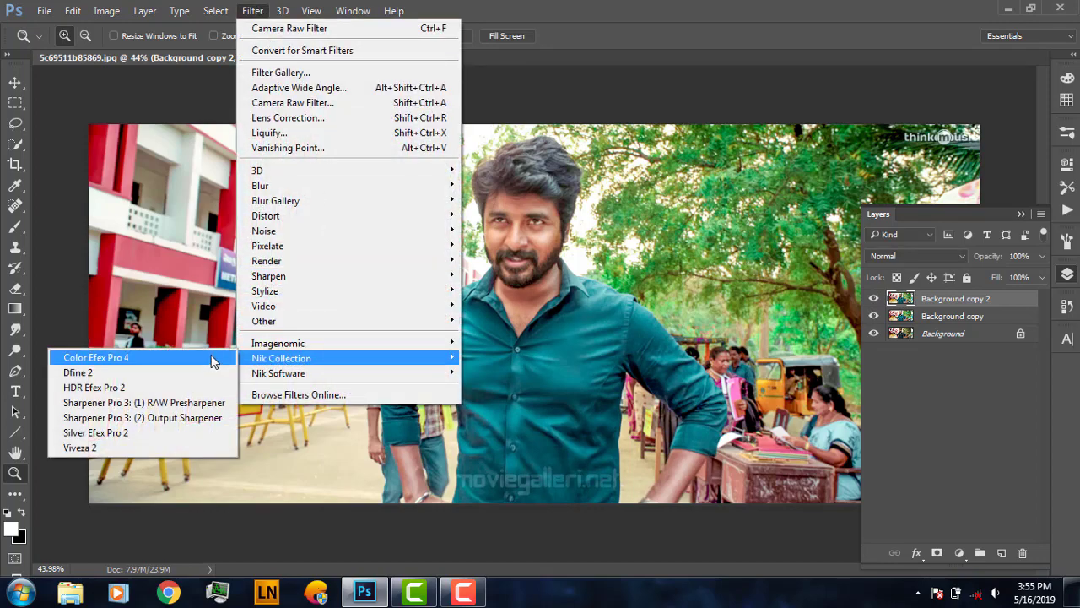
pyautogui.click(213, 359)
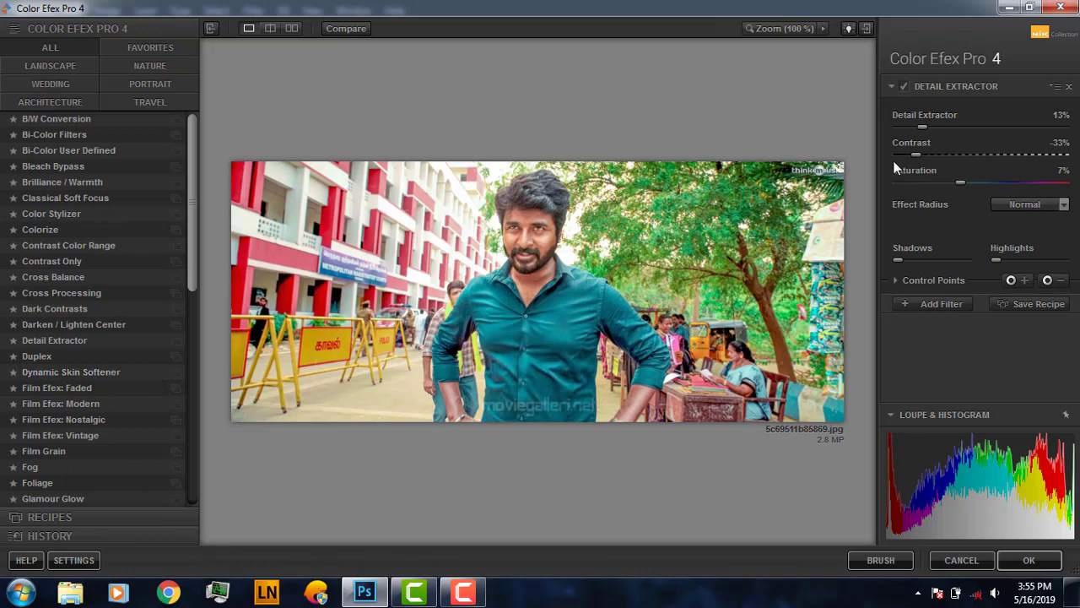
# Compare Detail Extractor on and off, then add an Indian Summer filter
pyautogui.click(905, 88)
pyautogui.click(899, 280)
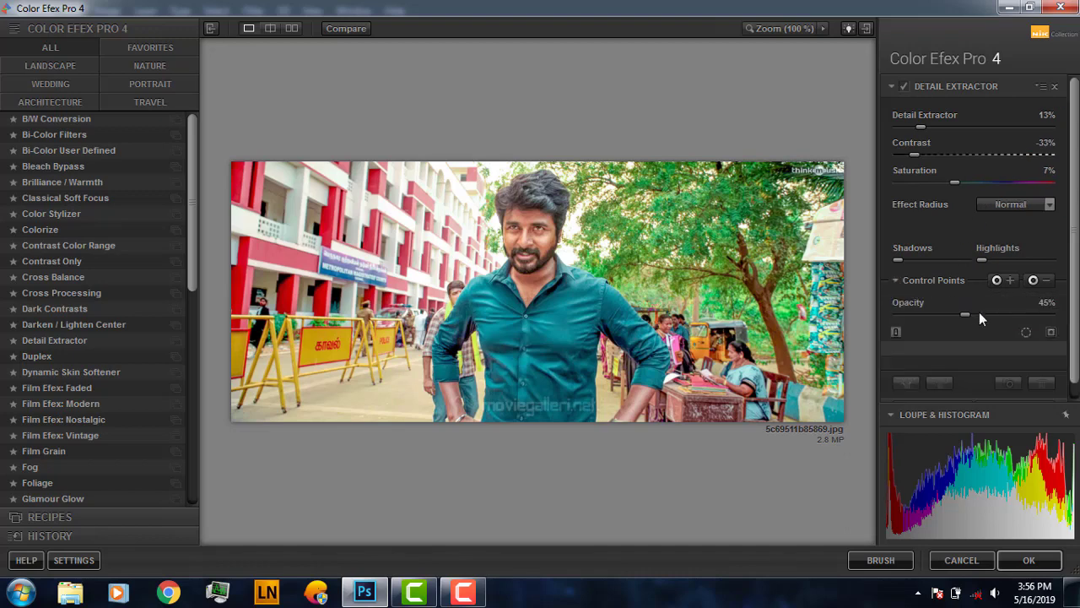
pyautogui.click(894, 280)
pyautogui.click(925, 307)
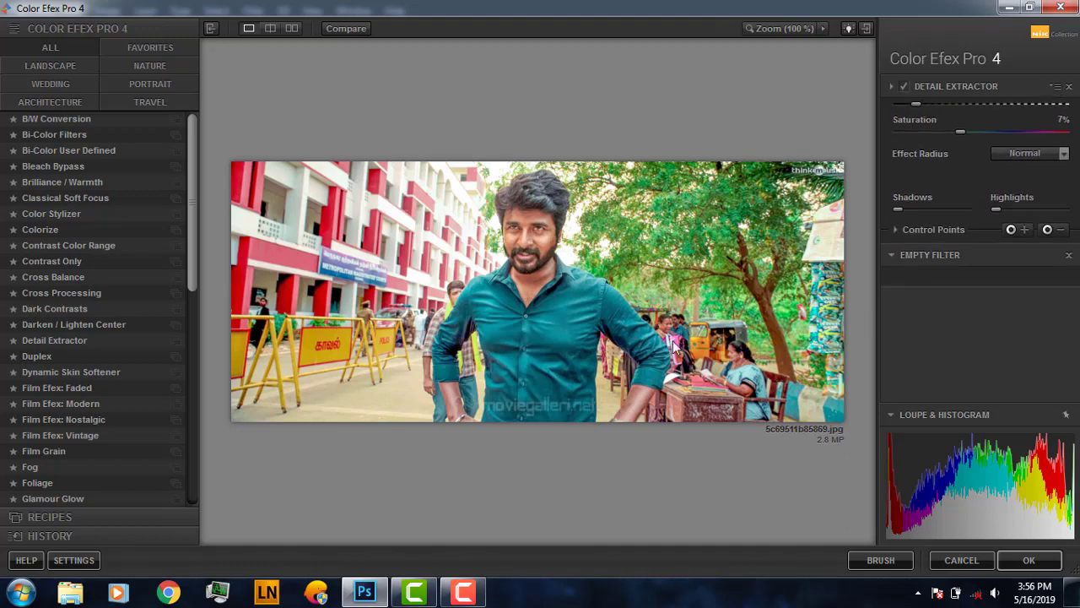
pyautogui.moveTo(193, 266); pyautogui.dragTo(182, 373)
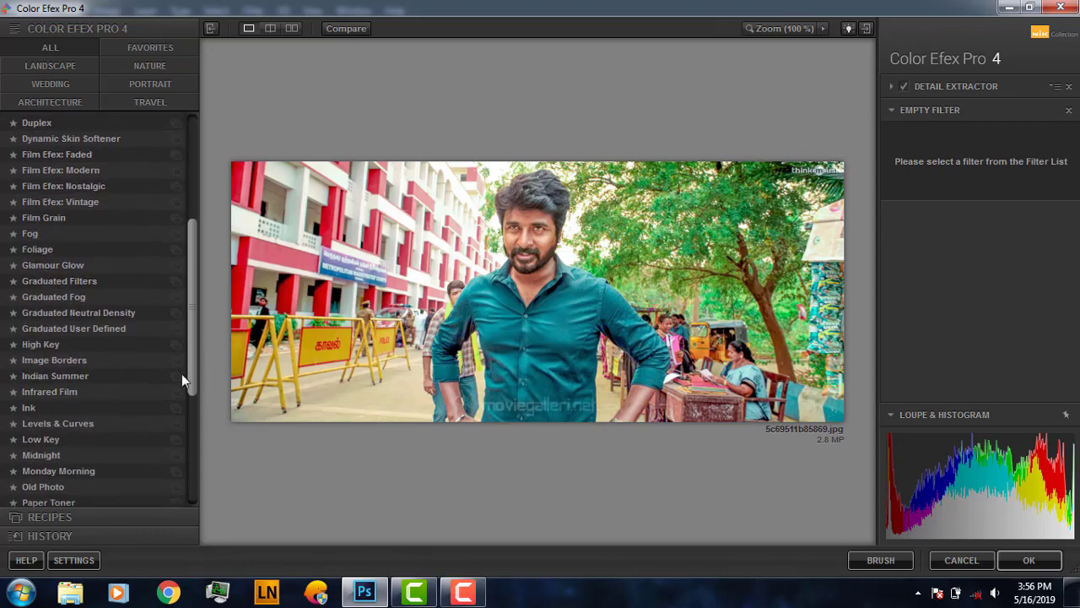
pyautogui.click(59, 376)
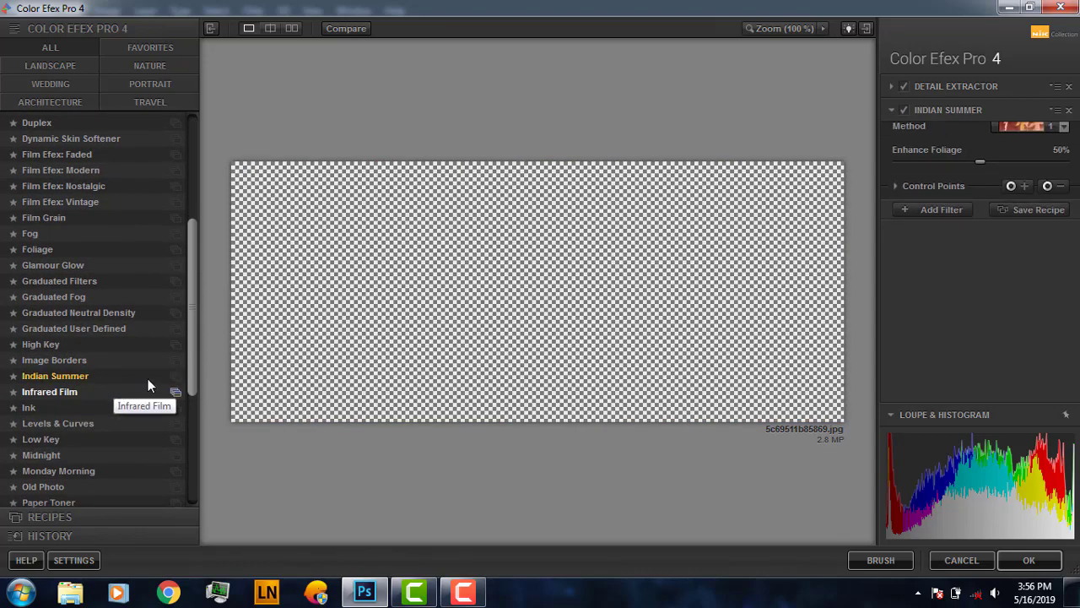
# Set Indian Summer to Method 1 at 69% opacity and add another empty filter slot
pyautogui.click(1028, 144)
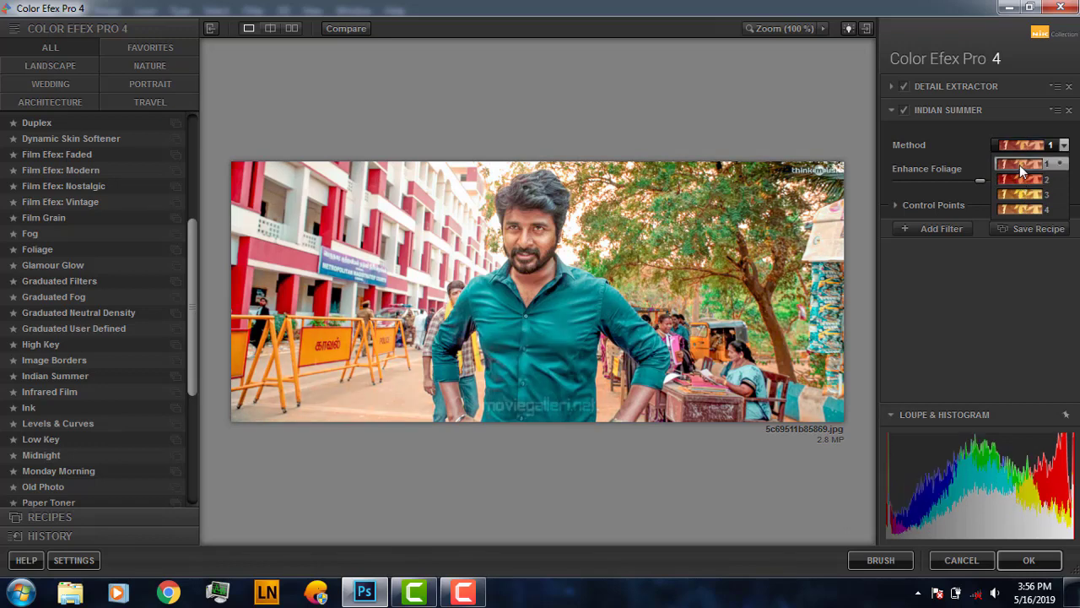
pyautogui.click(1019, 165)
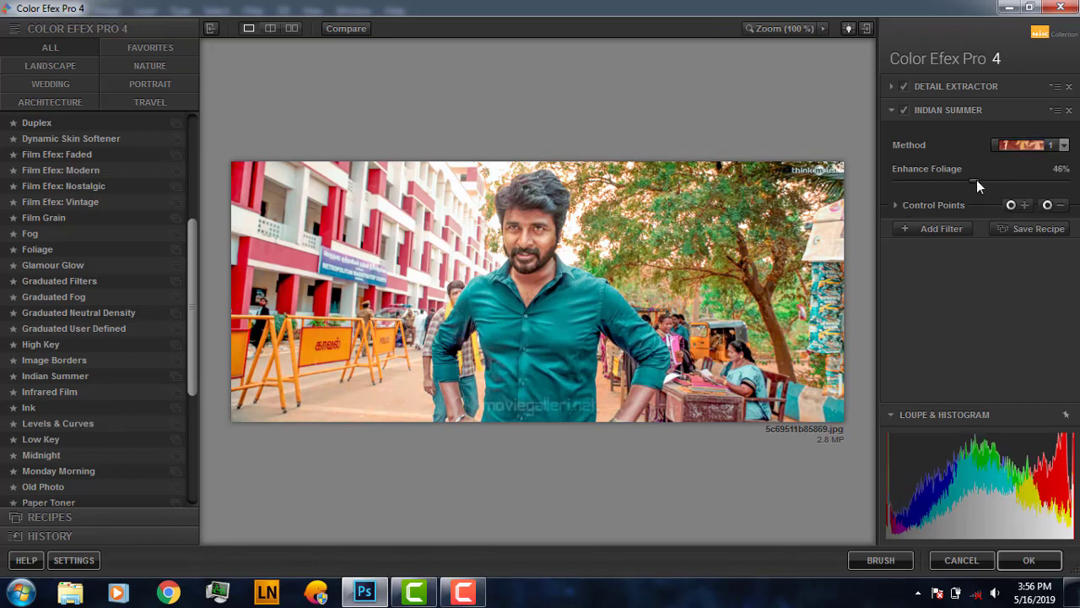
pyautogui.click(897, 205)
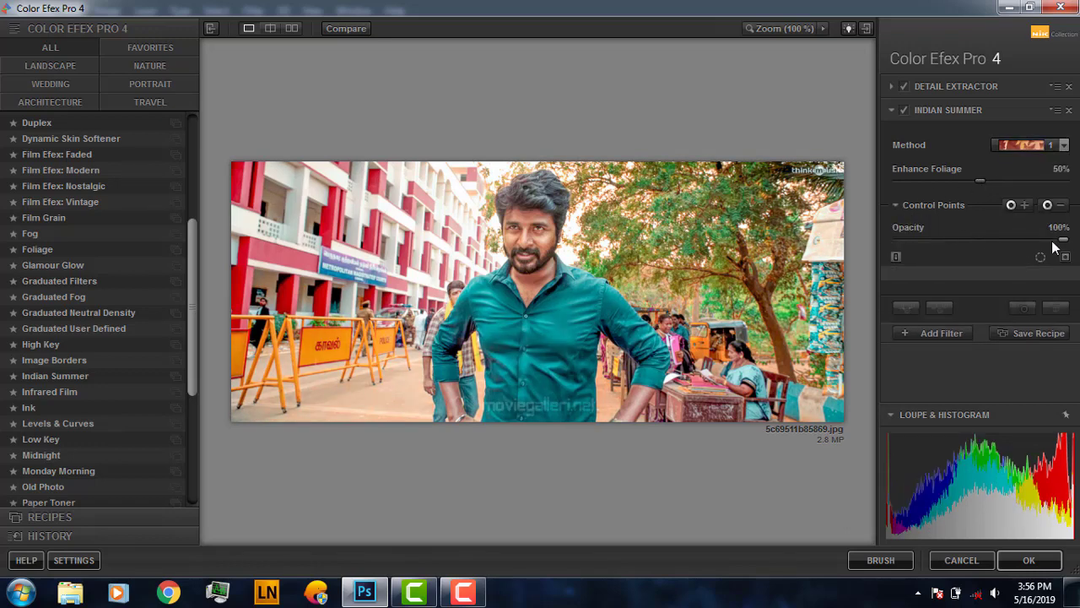
pyautogui.moveTo(1061, 239)
pyautogui.mouseDown()
pyautogui.moveTo(840, 247)
pyautogui.moveTo(1075, 243)
pyautogui.mouseUp()
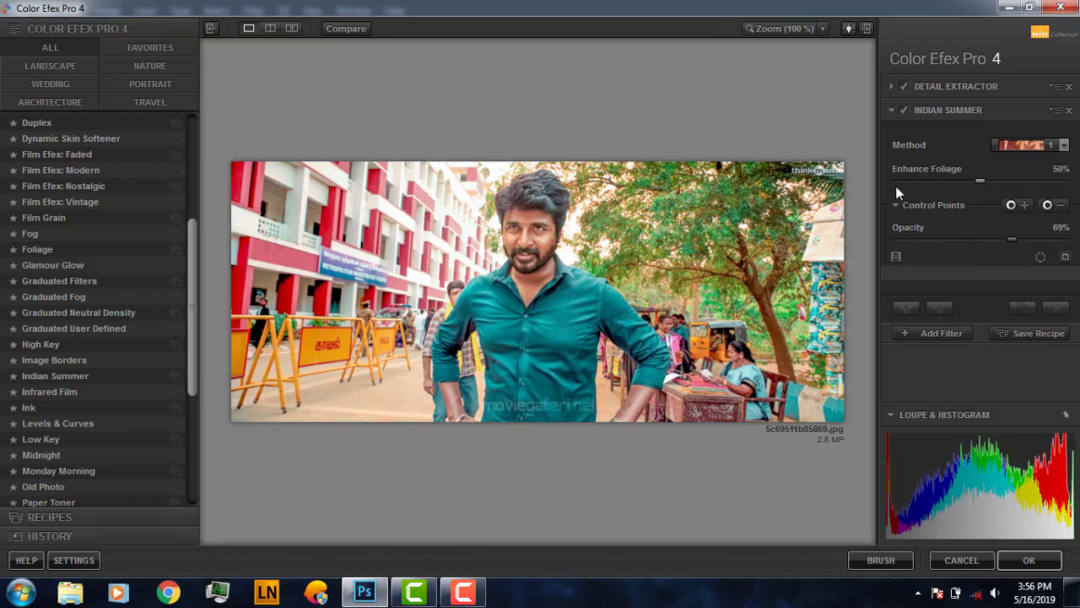
pyautogui.click(937, 333)
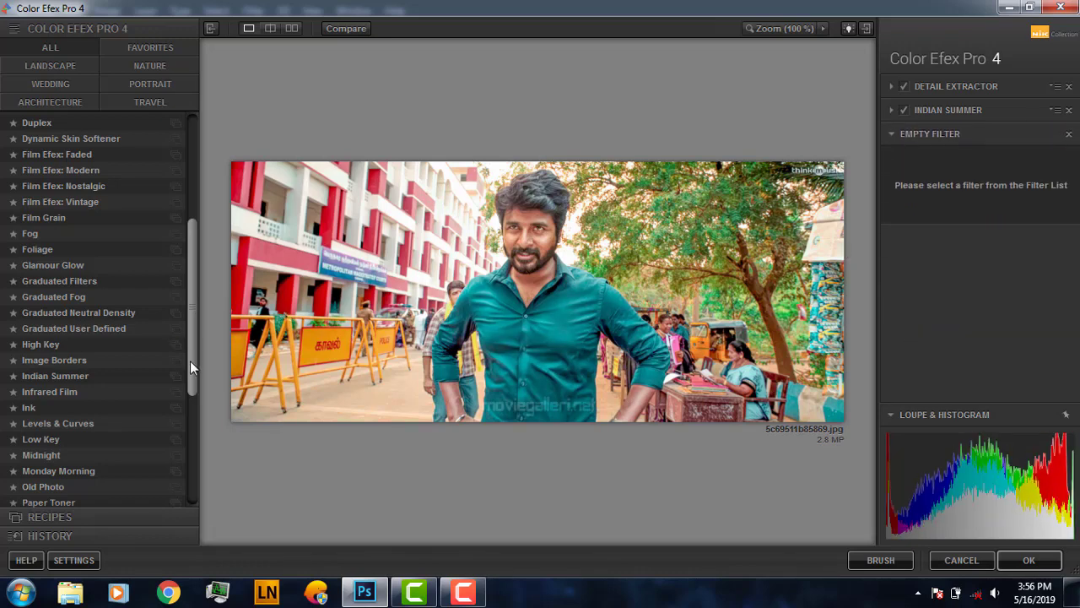
# Add a Varitone Photo Stylizer at 19% strength with lowered opacity and apply with OK
pyautogui.moveTo(190, 369); pyautogui.dragTo(196, 423)
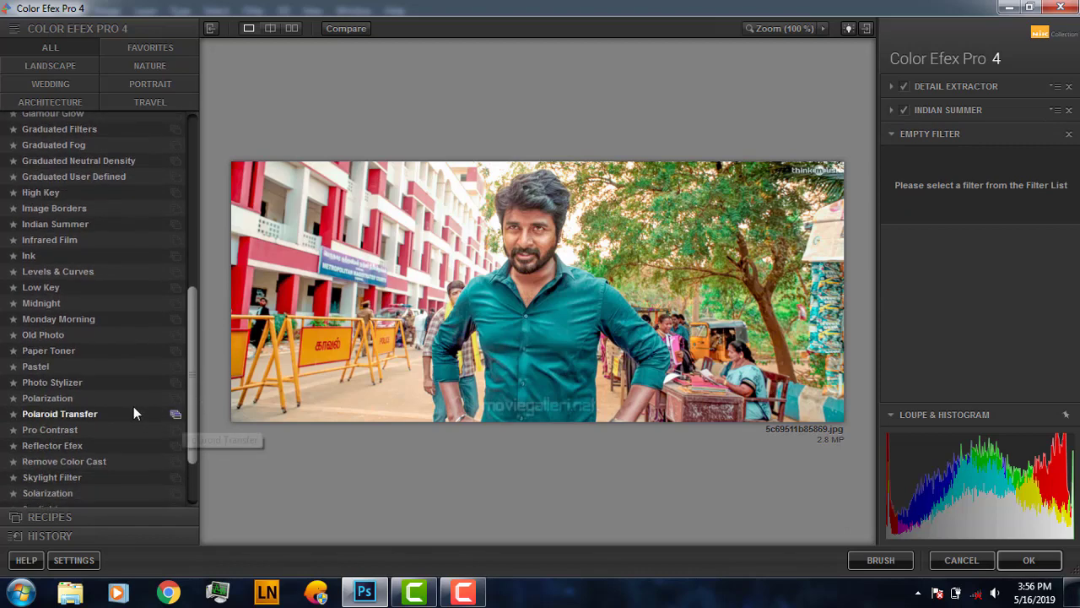
pyautogui.click(64, 381)
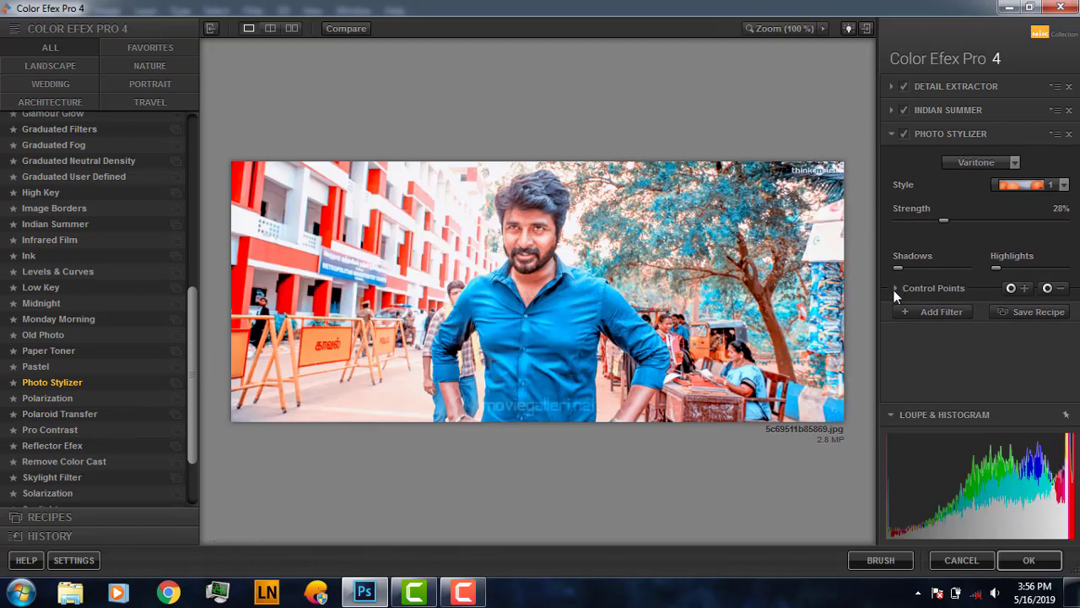
pyautogui.click(894, 287)
pyautogui.moveTo(1052, 324); pyautogui.dragTo(960, 325)
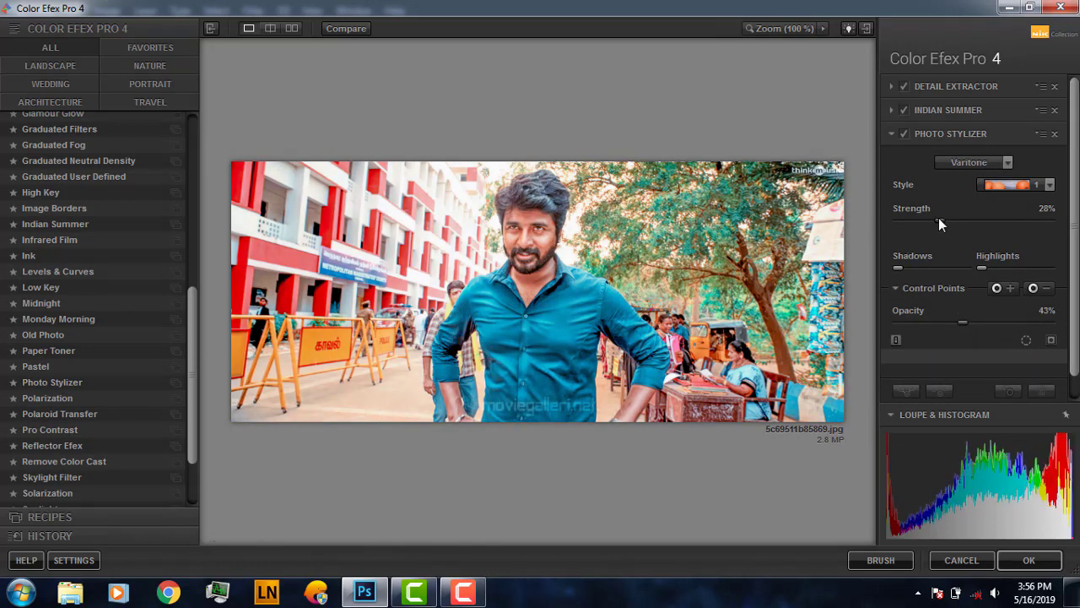
pyautogui.moveTo(939, 219); pyautogui.dragTo(926, 220)
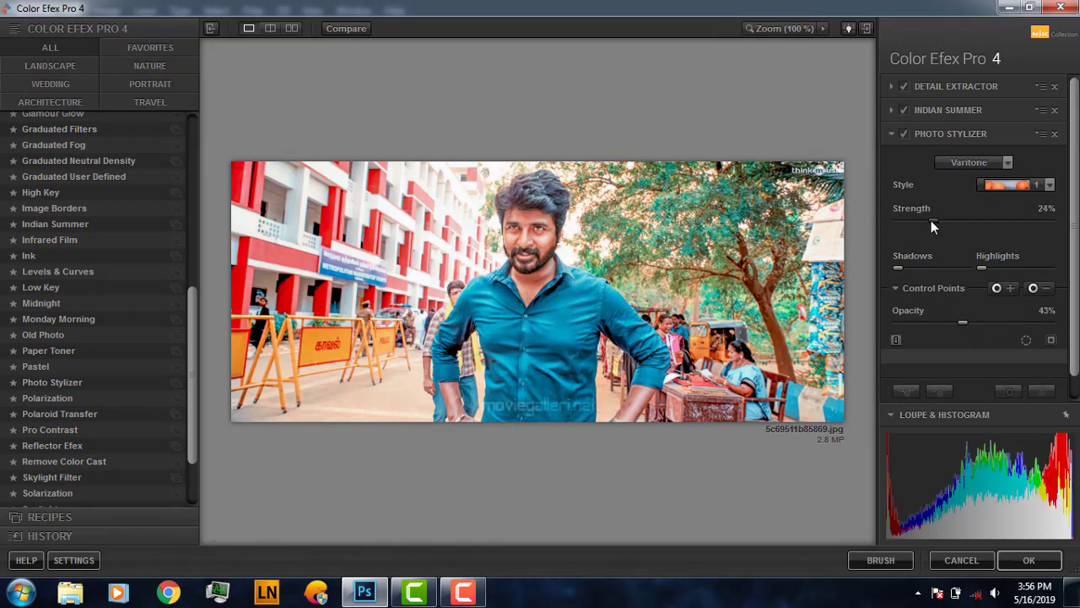
pyautogui.click(904, 133)
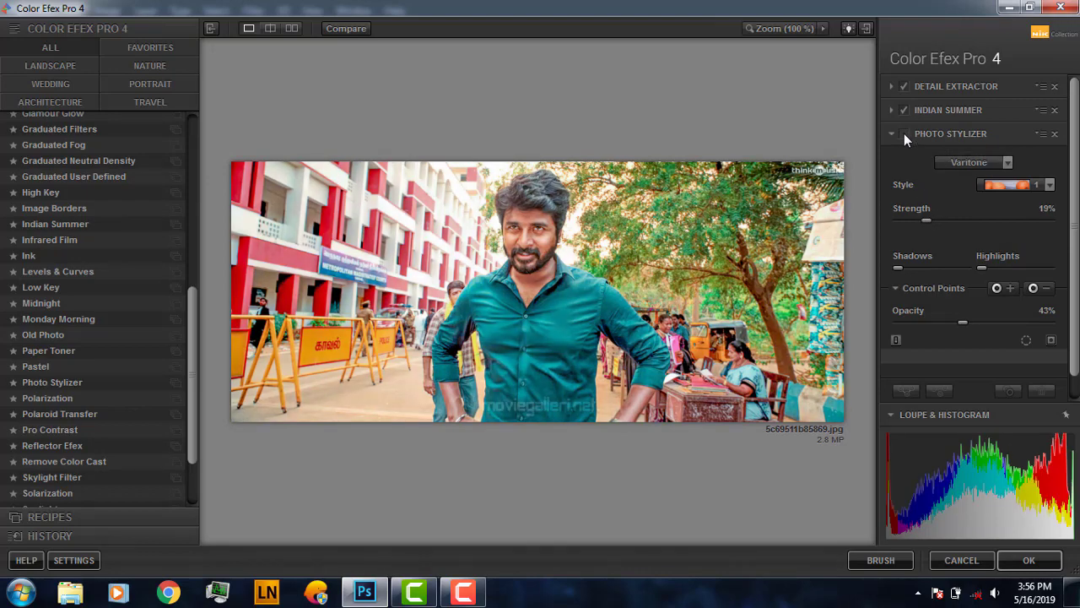
pyautogui.click(1016, 561)
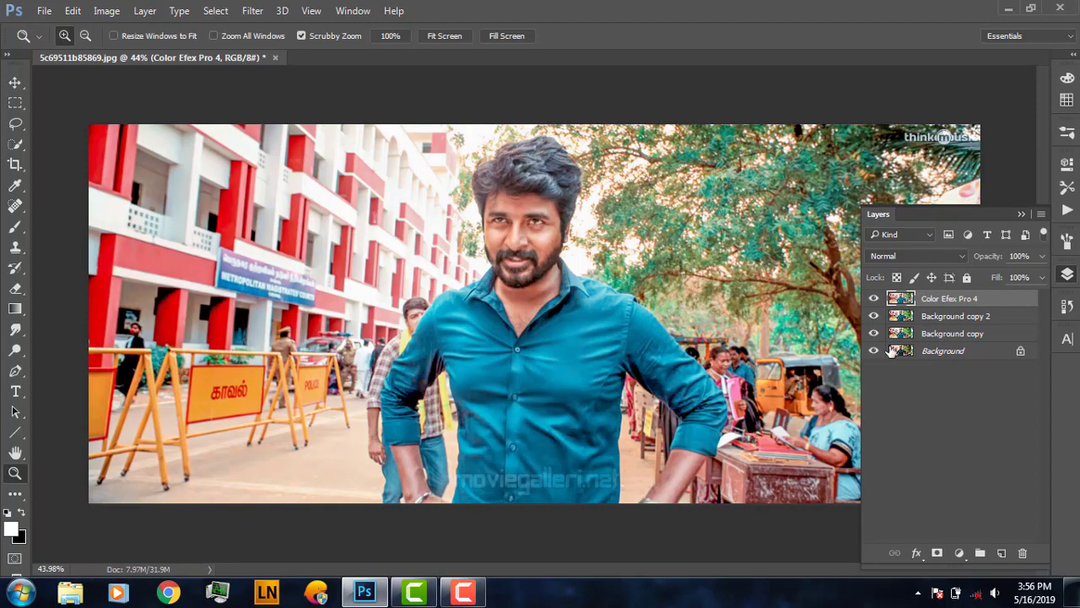
# Hide both Background copy layers
pyautogui.click(874, 297)
pyautogui.moveTo(873, 326); pyautogui.dragTo(874, 314)
pyautogui.click(873, 298)
# Add a Curves layer with the black point at input 20 and midtones lowered from 130 to 122
pyautogui.click(959, 554)
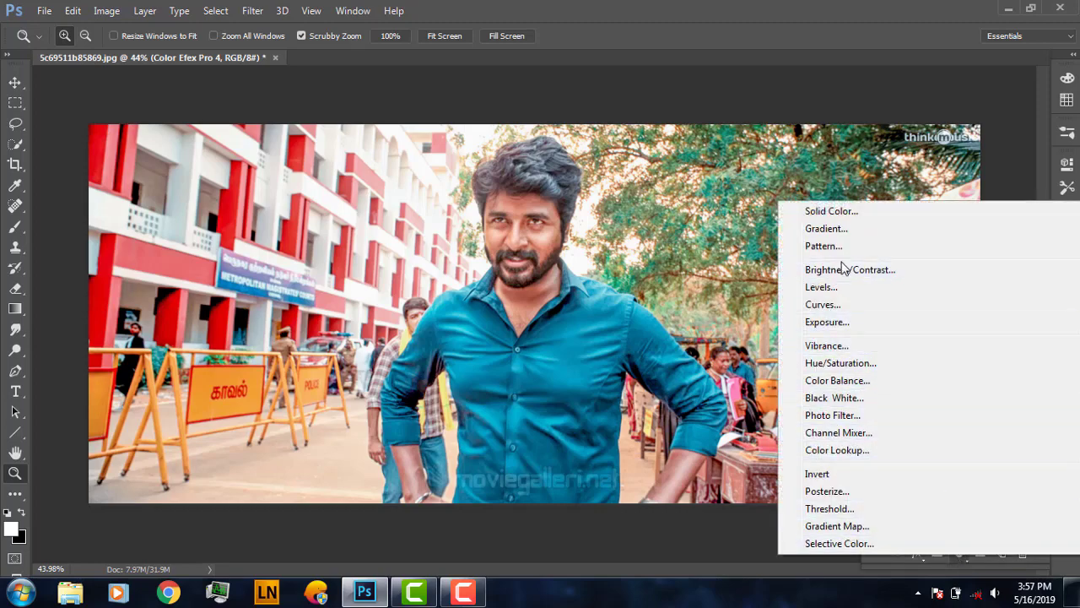
pyautogui.click(822, 304)
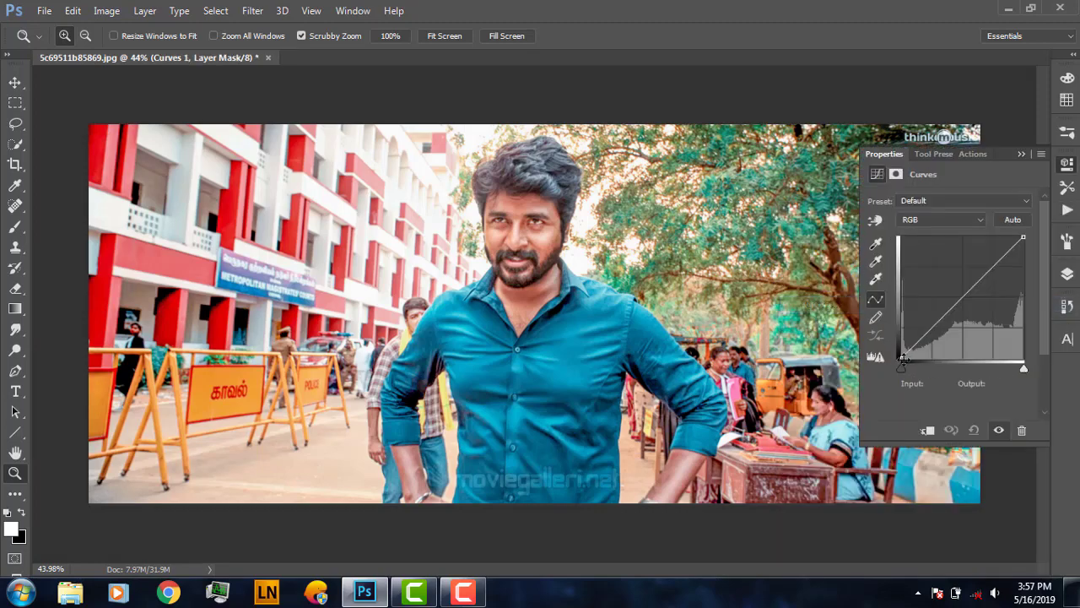
pyautogui.moveTo(903, 357); pyautogui.dragTo(908, 359)
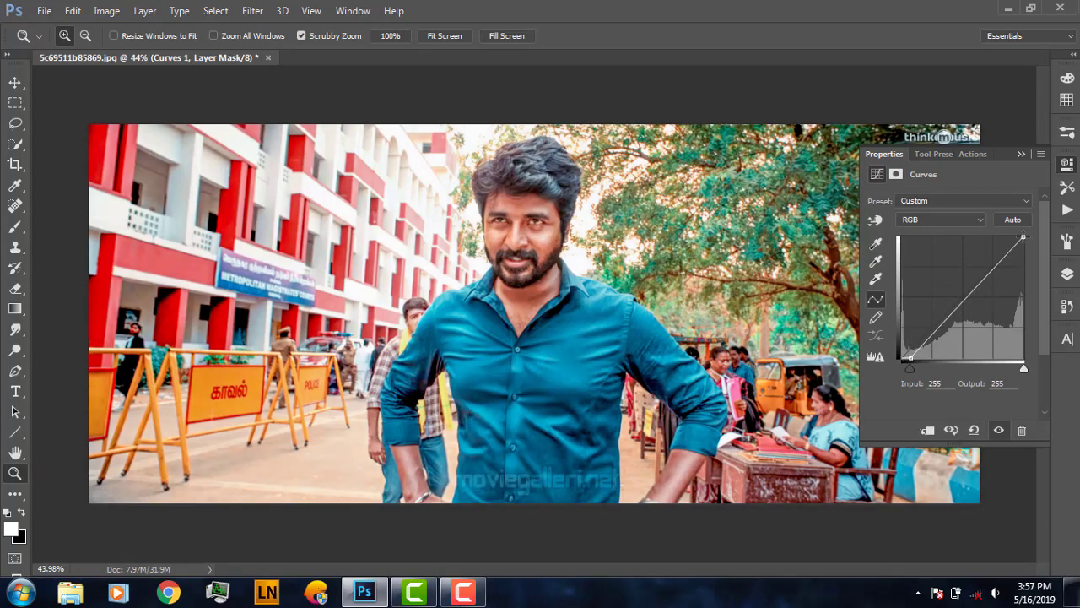
pyautogui.moveTo(1023, 242); pyautogui.dragTo(1023, 239)
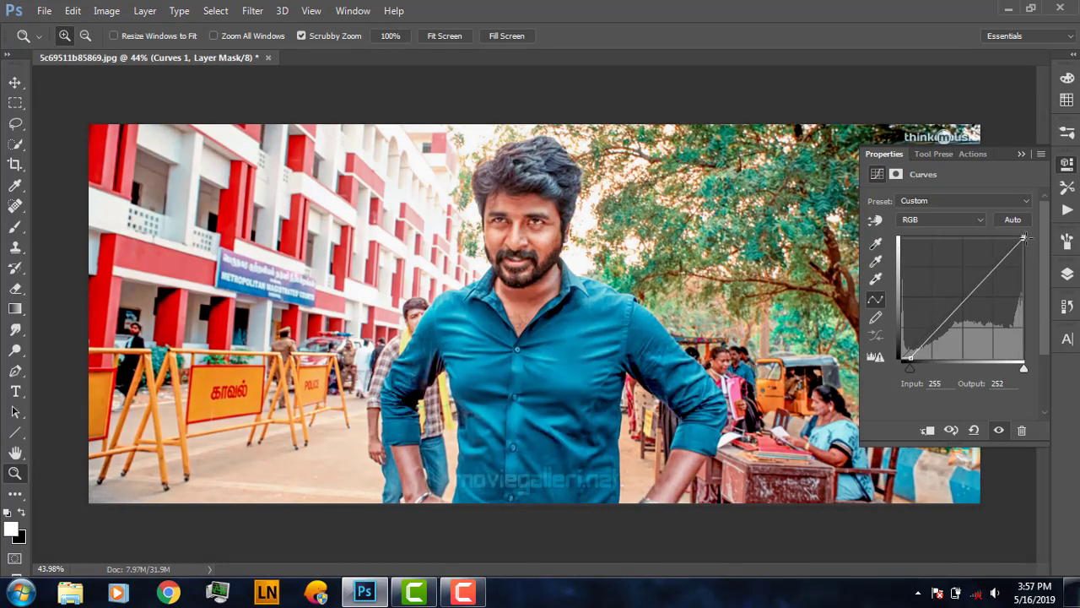
pyautogui.click(966, 299)
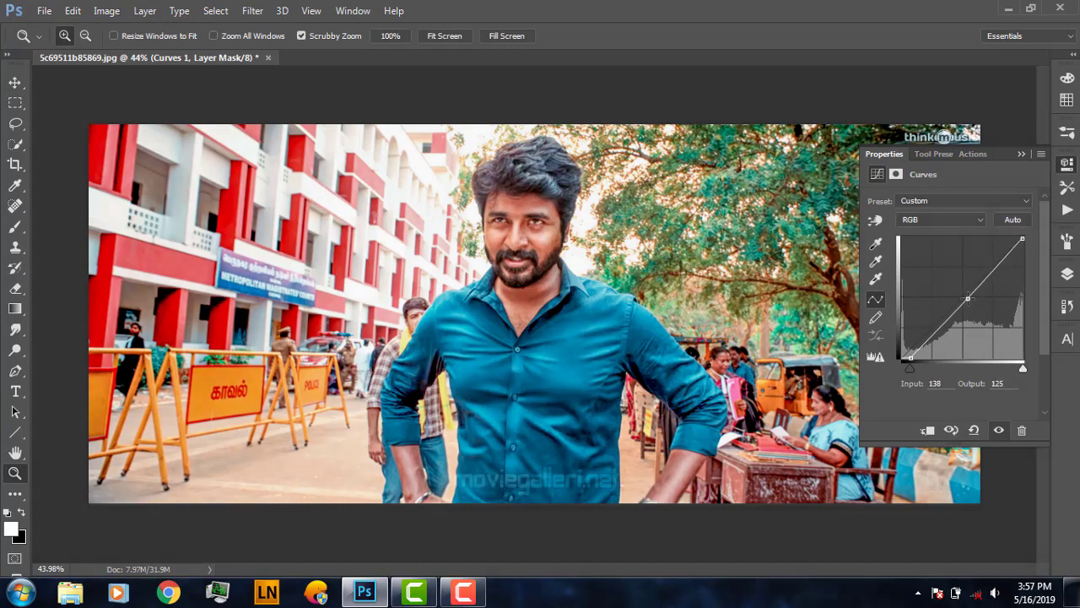
pyautogui.moveTo(965, 298); pyautogui.dragTo(964, 300)
pyautogui.click(1021, 155)
pyautogui.click(1067, 273)
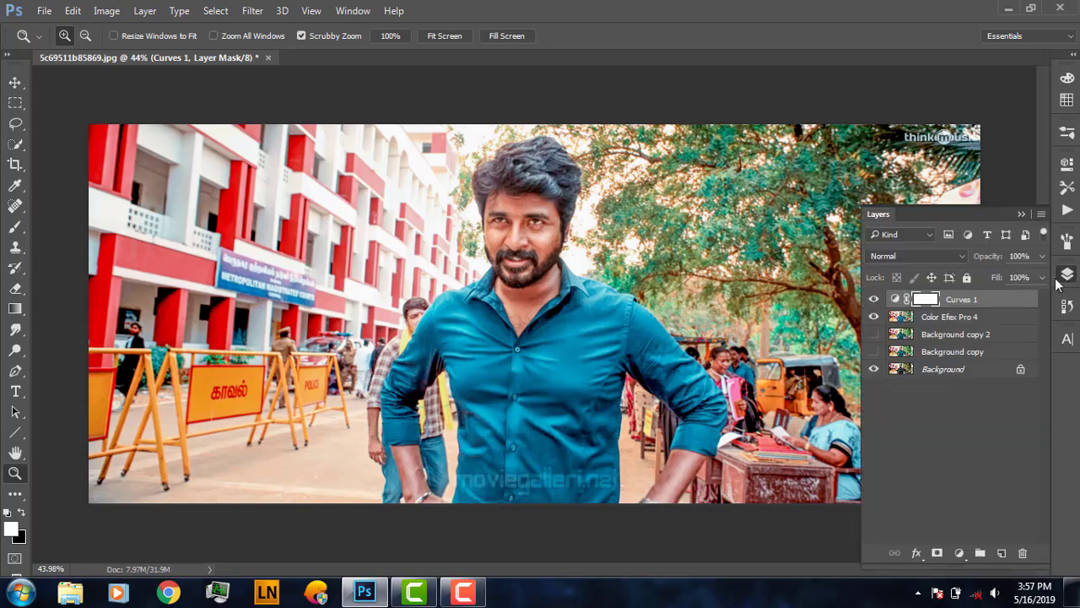
# Add a Vibrance adjustment layer with Vibrance +12 and Saturation -5
pyautogui.click(960, 553)
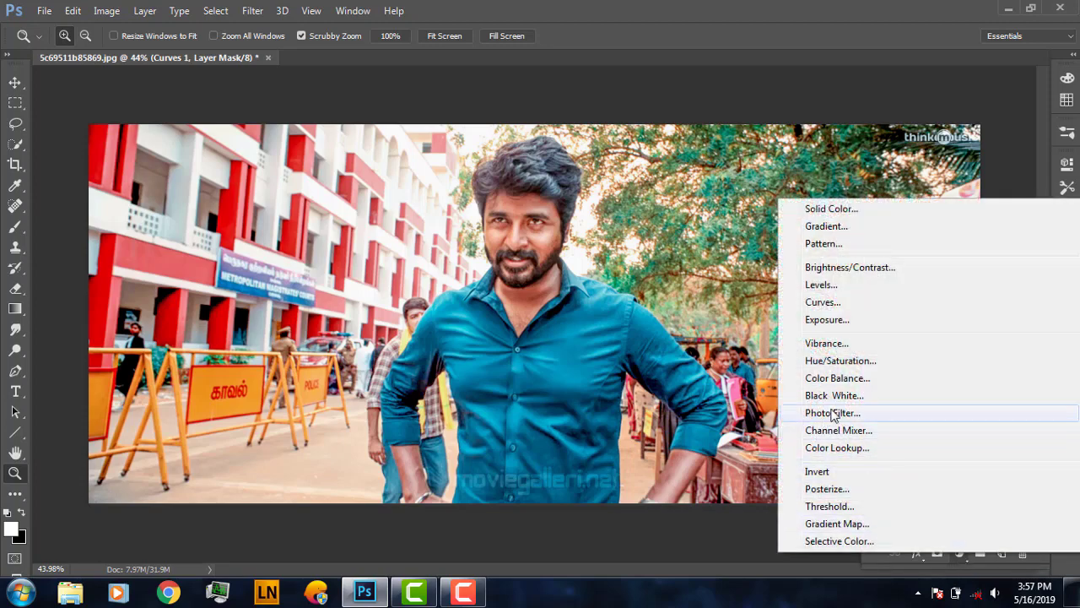
pyautogui.click(827, 344)
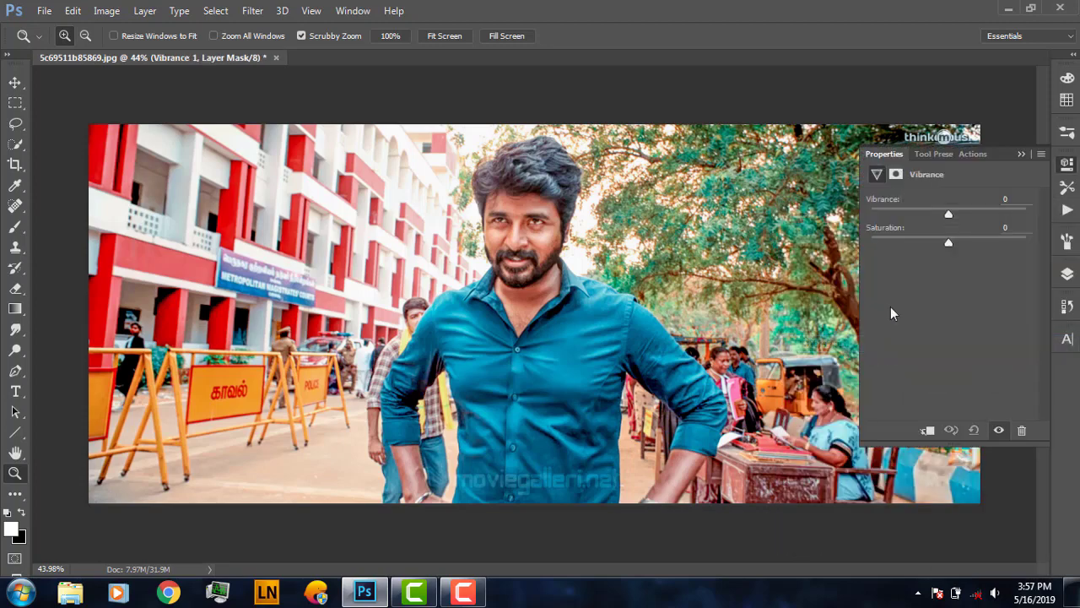
pyautogui.moveTo(947, 237); pyautogui.dragTo(944, 242)
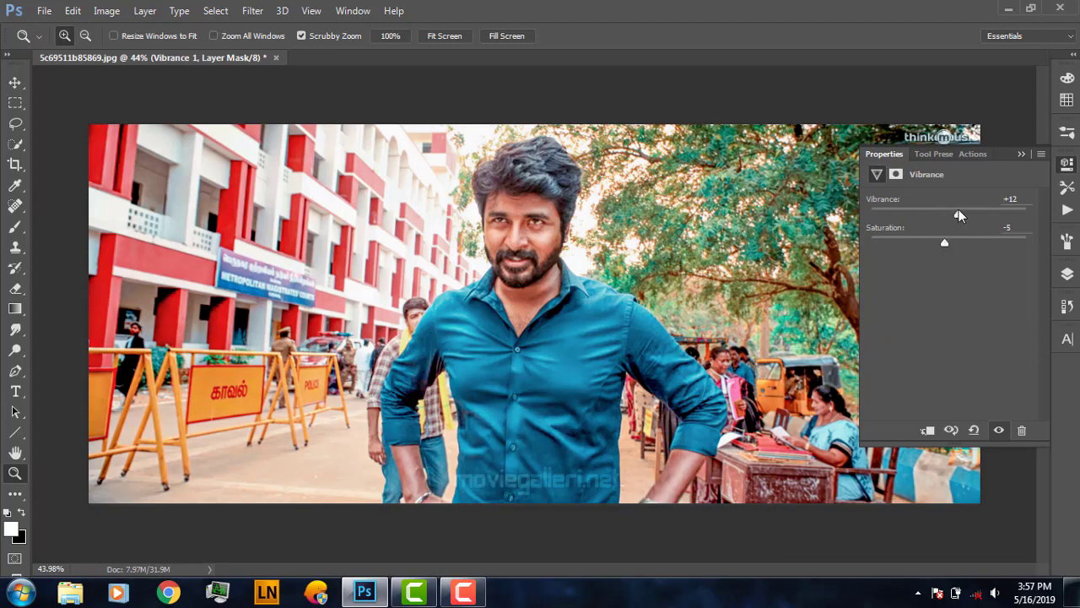
pyautogui.click(1020, 154)
pyautogui.click(1067, 273)
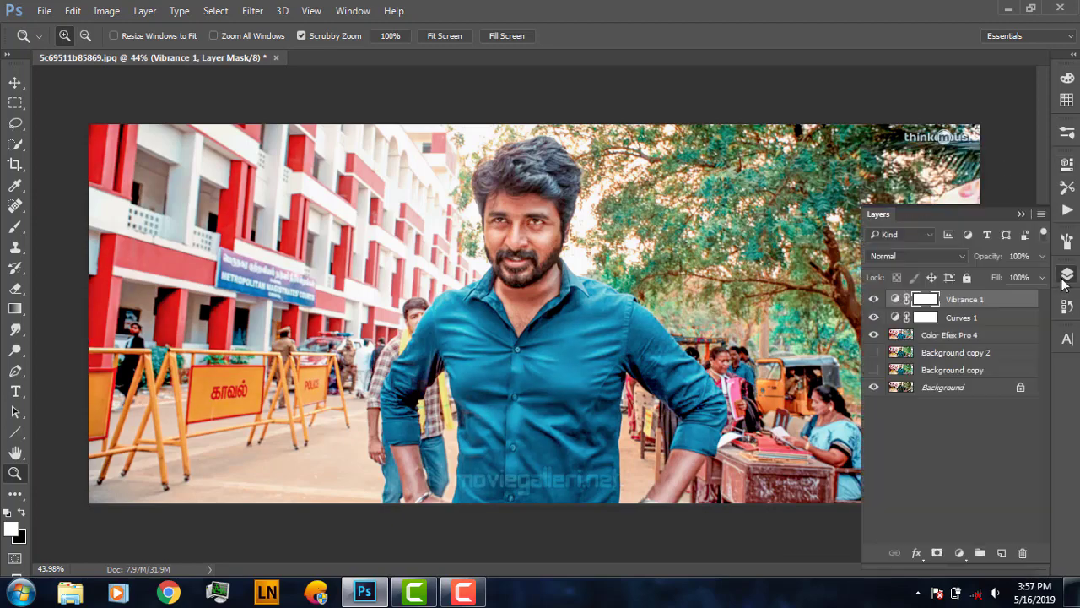
# Add a Color Balance layer shifting the midtones toward cyan (-12)
pyautogui.click(959, 552)
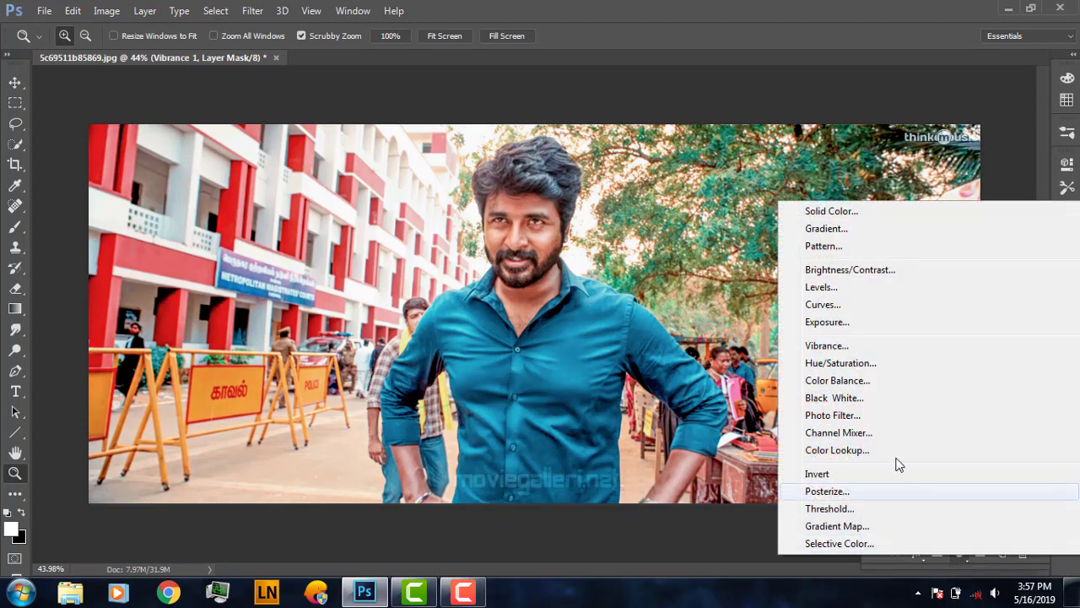
pyautogui.click(840, 380)
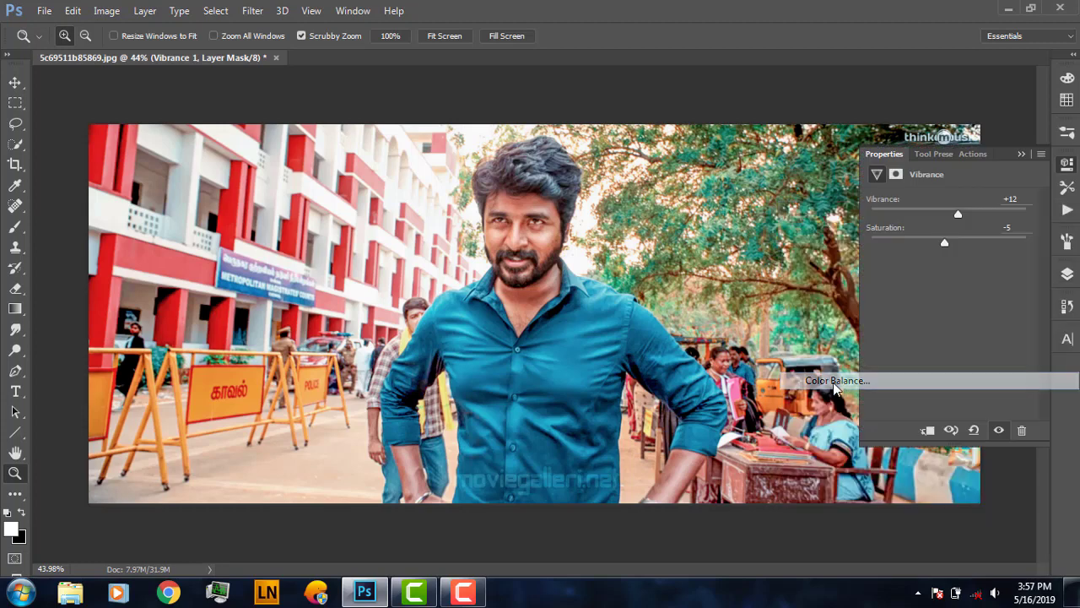
pyautogui.moveTo(928, 236)
pyautogui.mouseDown()
pyautogui.moveTo(939, 263)
pyautogui.moveTo(928, 289)
pyautogui.mouseUp()
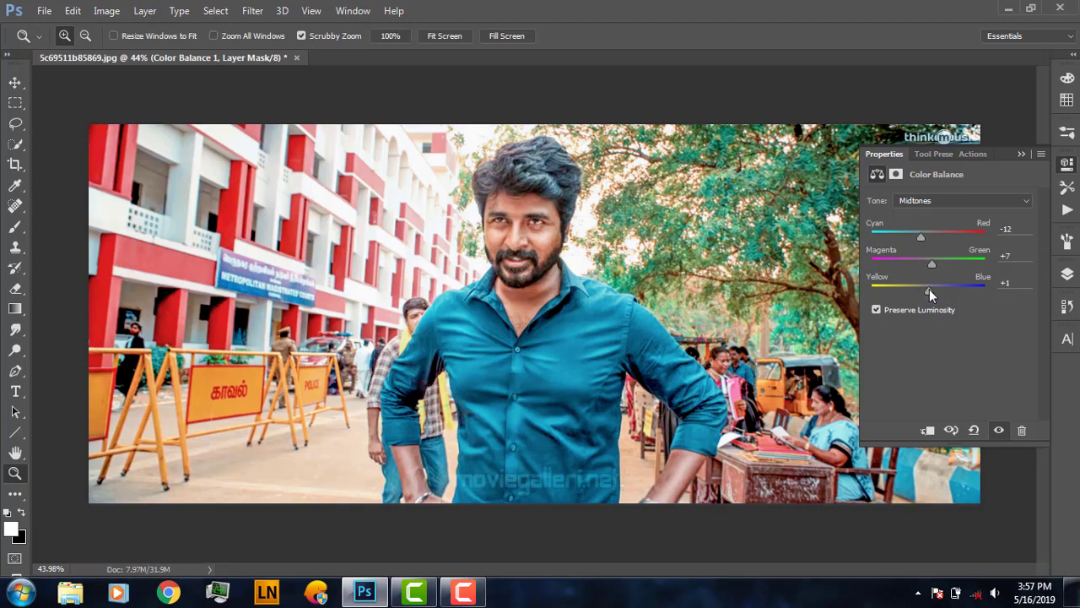
# Balance the shadows, shifting them slightly toward blue
pyautogui.click(939, 203)
pyautogui.click(909, 215)
pyautogui.moveTo(928, 237); pyautogui.dragTo(925, 262)
pyautogui.moveTo(929, 292); pyautogui.dragTo(932, 292)
# Set the Color Balance highlights to +3, -3, +3 and compare with the adjustments hidden
pyautogui.click(956, 200)
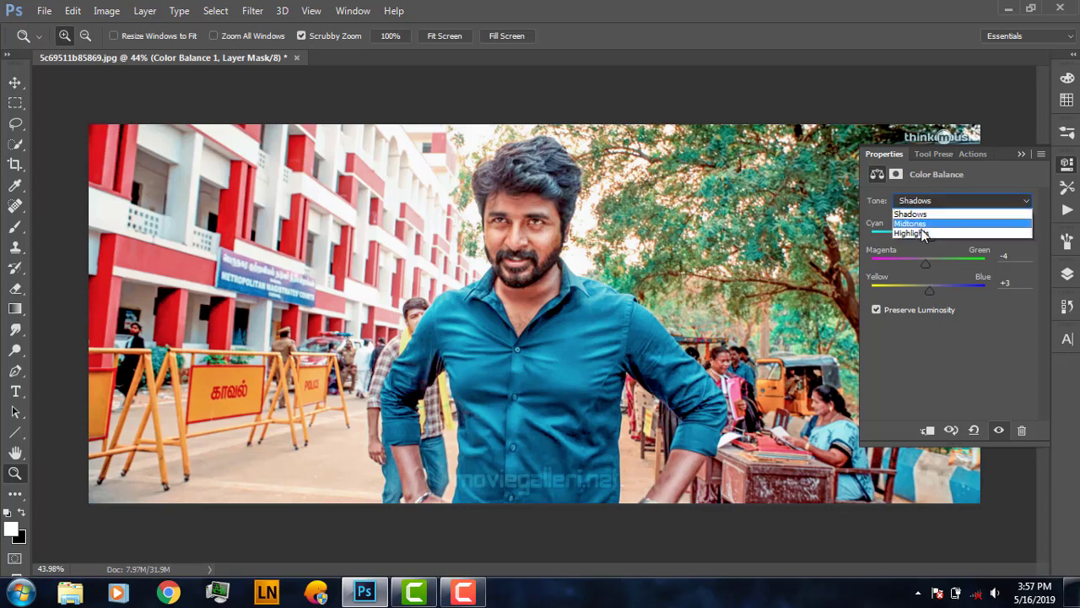
pyautogui.click(923, 234)
pyautogui.moveTo(927, 238); pyautogui.dragTo(924, 287)
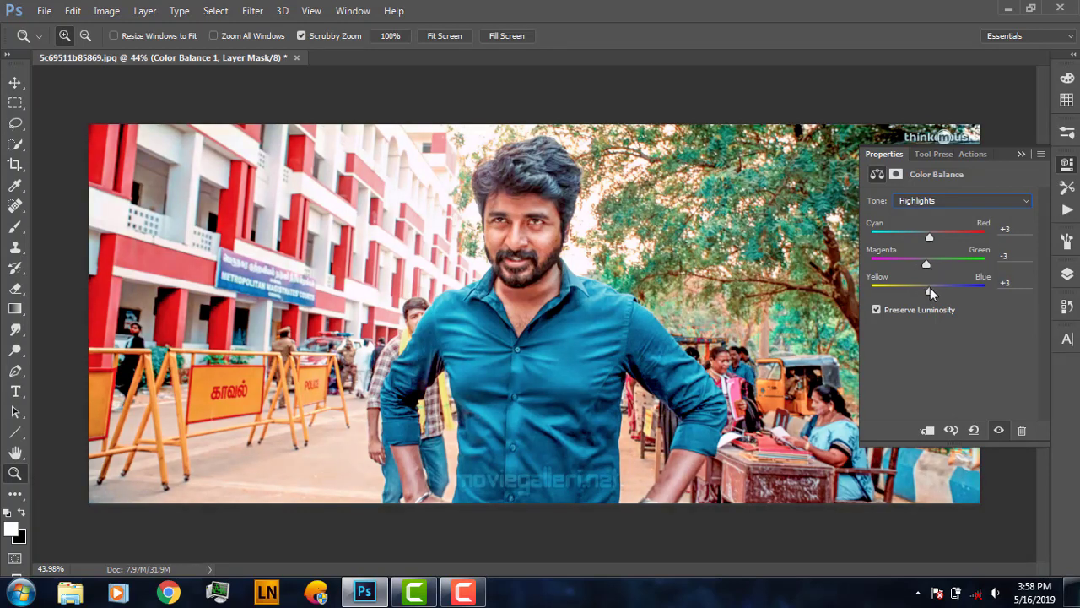
pyautogui.click(1020, 154)
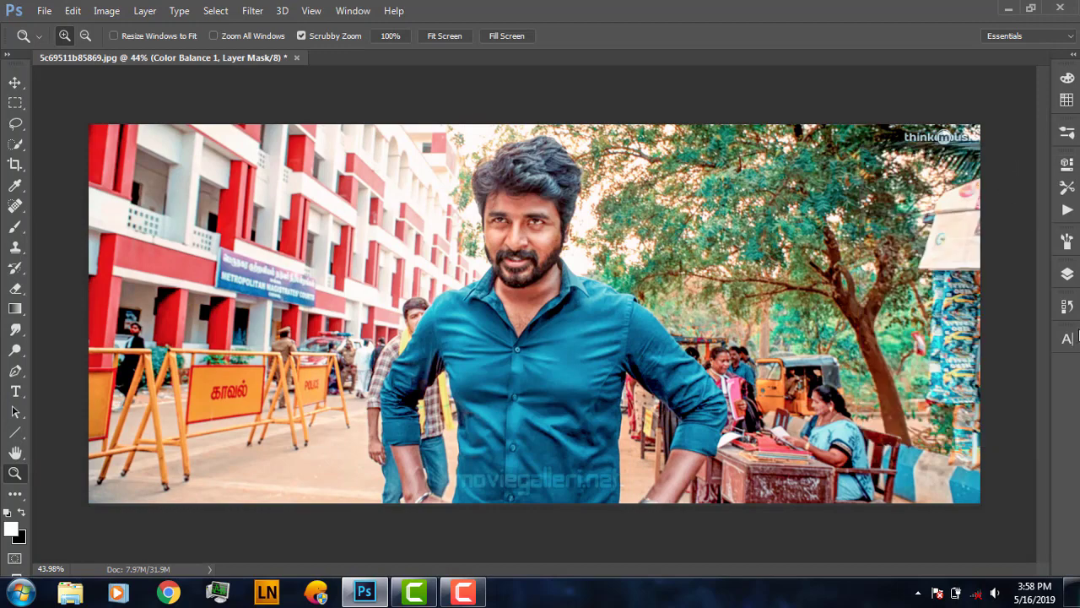
pyautogui.click(1067, 273)
pyautogui.moveTo(873, 299)
pyautogui.mouseDown()
pyautogui.moveTo(875, 335)
pyautogui.moveTo(873, 300)
pyautogui.mouseUp()
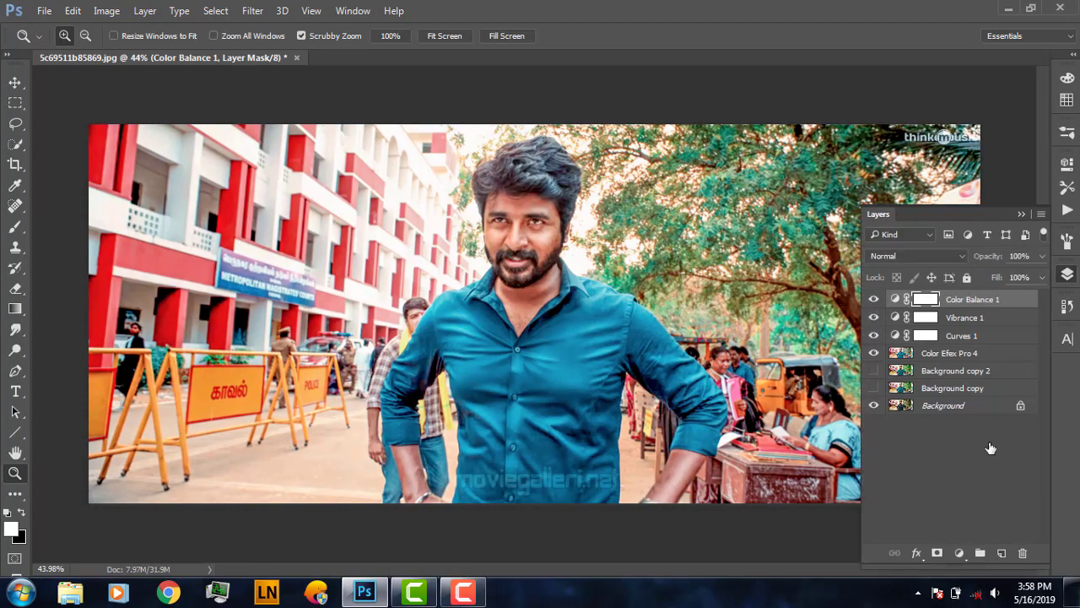
# Stamp the merged image into new Layer 1 via Apply Image (Multiply, 100%) and hide the layers below
pyautogui.click(1001, 552)
pyautogui.click(107, 11)
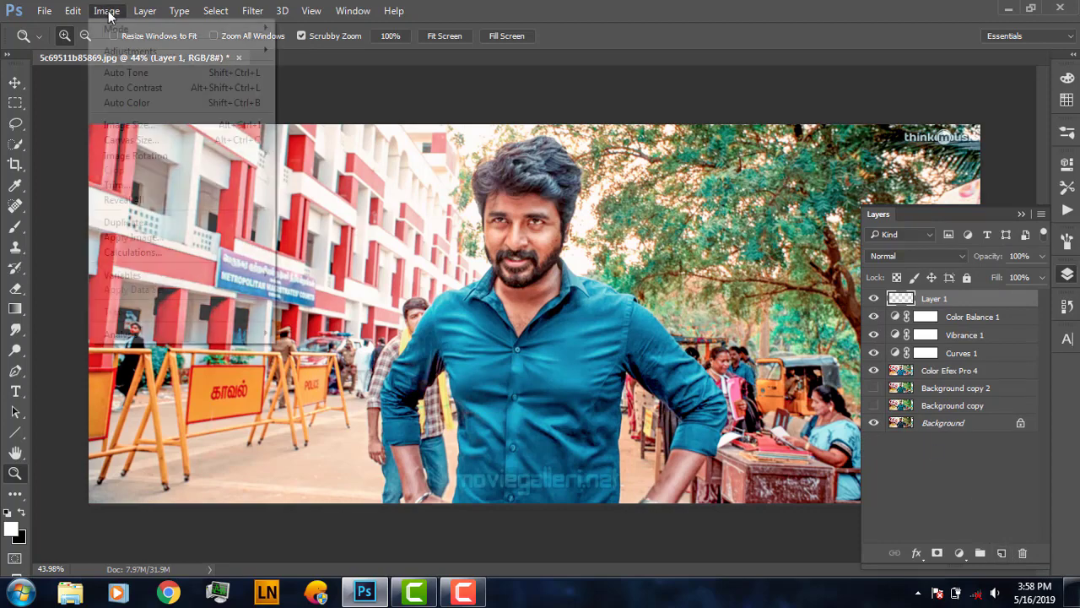
pyautogui.click(145, 240)
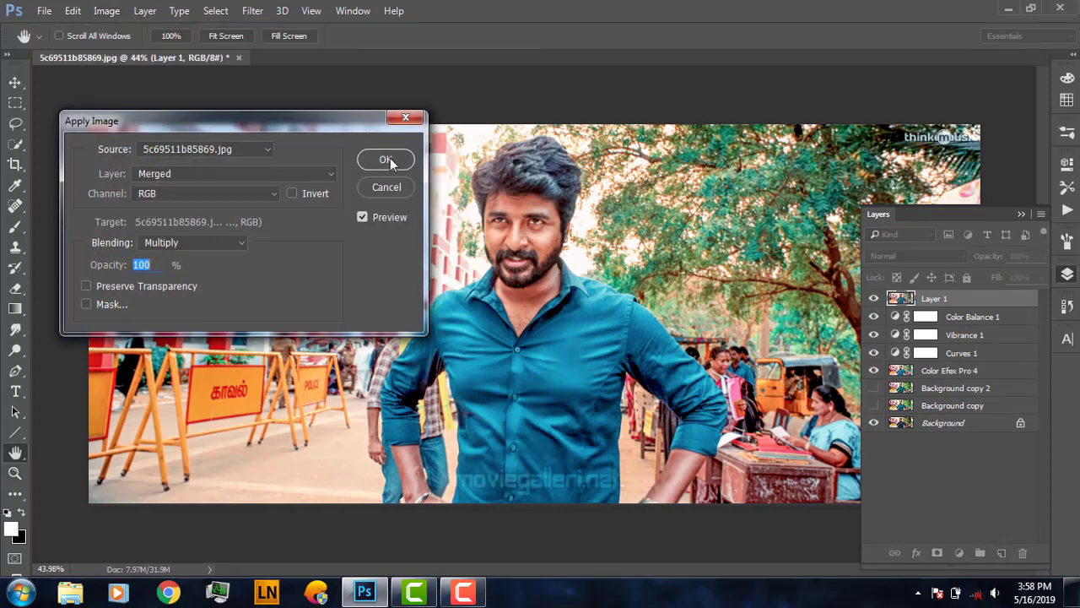
pyautogui.click(388, 158)
pyautogui.moveTo(874, 317); pyautogui.dragTo(874, 370)
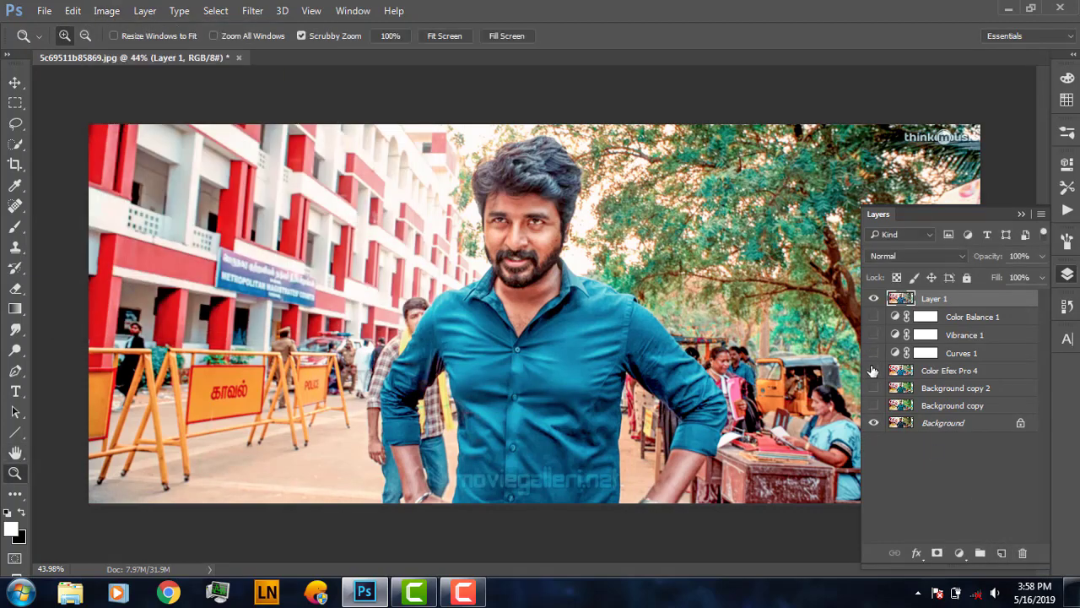
# Add an empty Layer 2, zoom in on the hair, and brighten a small patch of its edge
pyautogui.click(1002, 553)
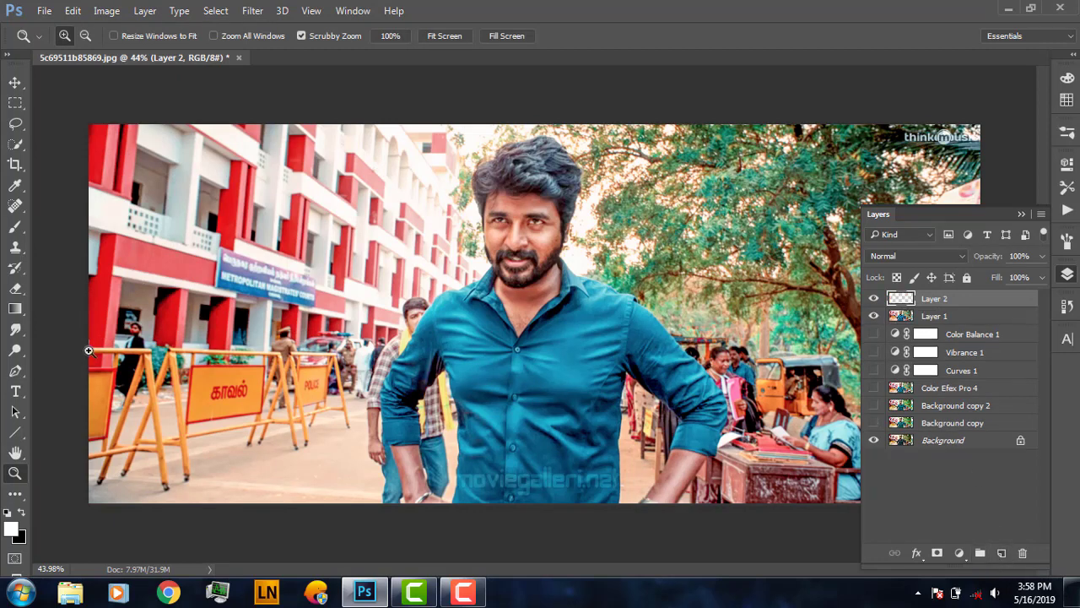
pyautogui.click(15, 226)
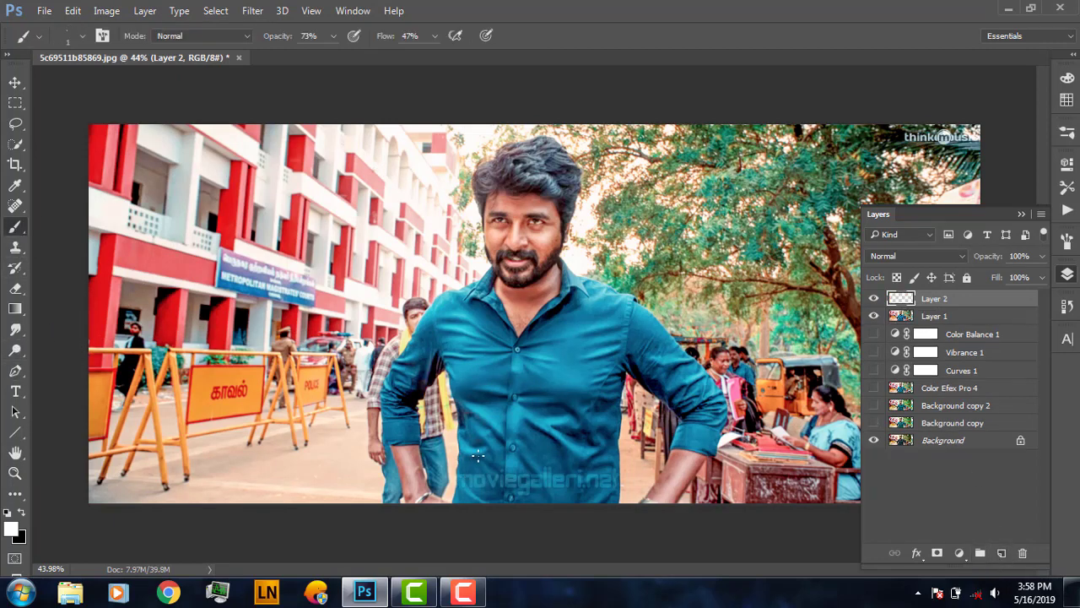
pyautogui.click(15, 473)
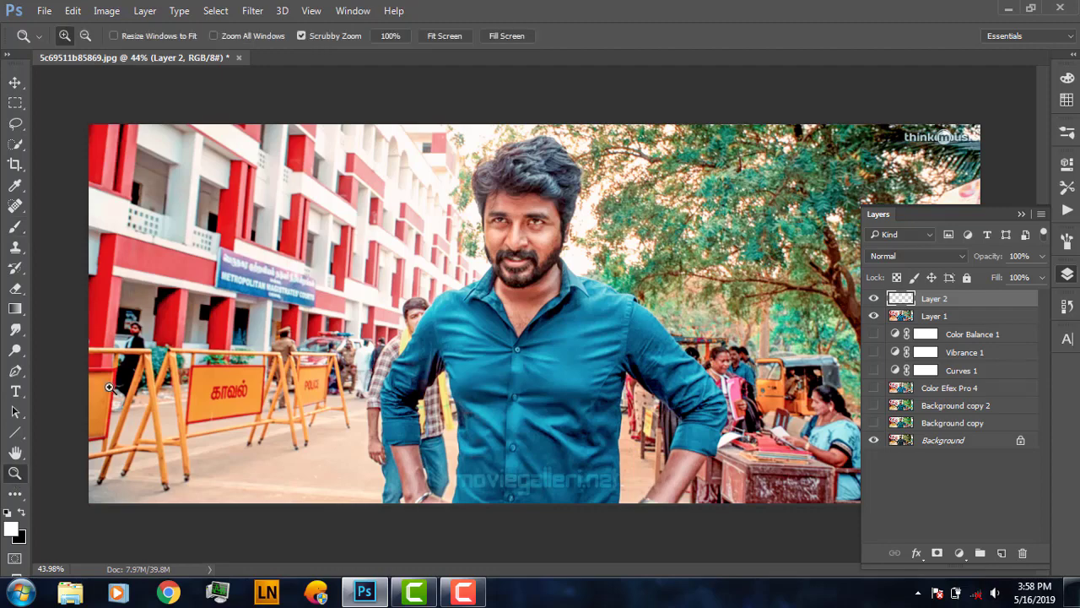
pyautogui.moveTo(503, 141); pyautogui.dragTo(521, 144)
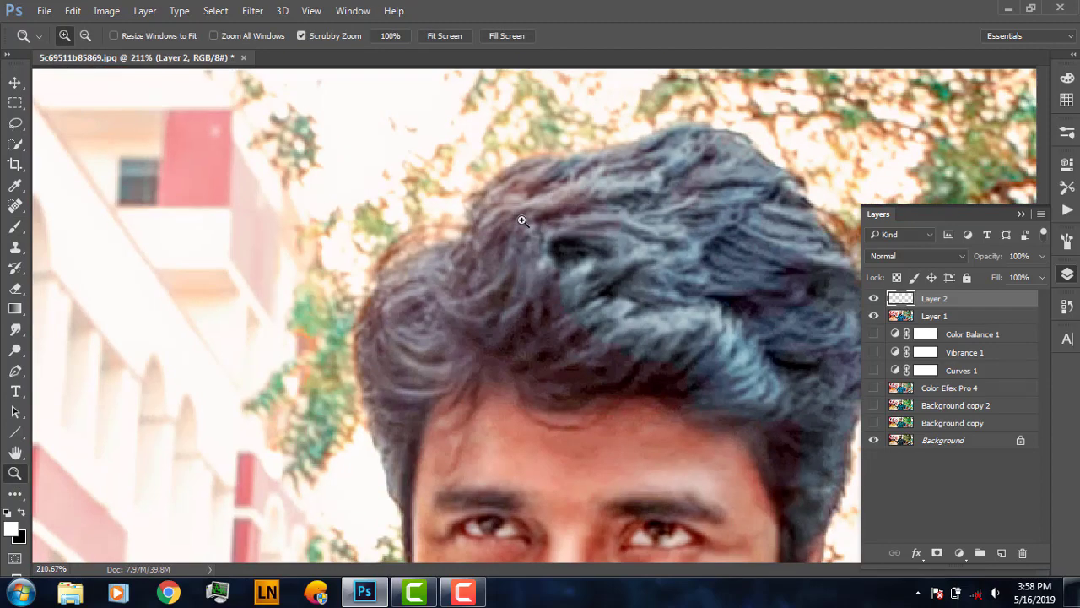
pyautogui.click(15, 226)
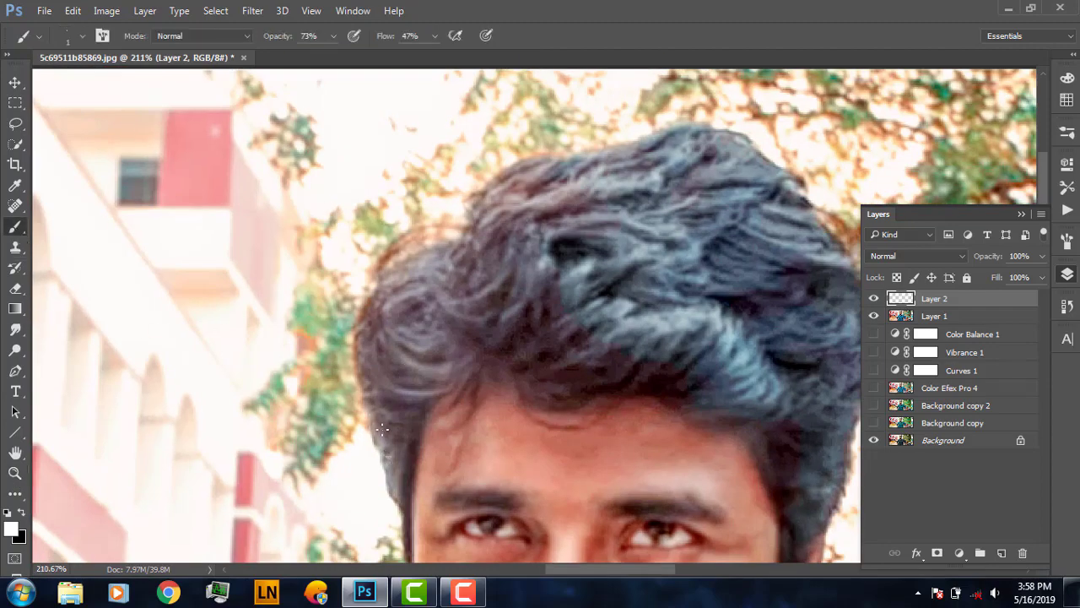
pyautogui.moveTo(378, 408); pyautogui.dragTo(375, 402)
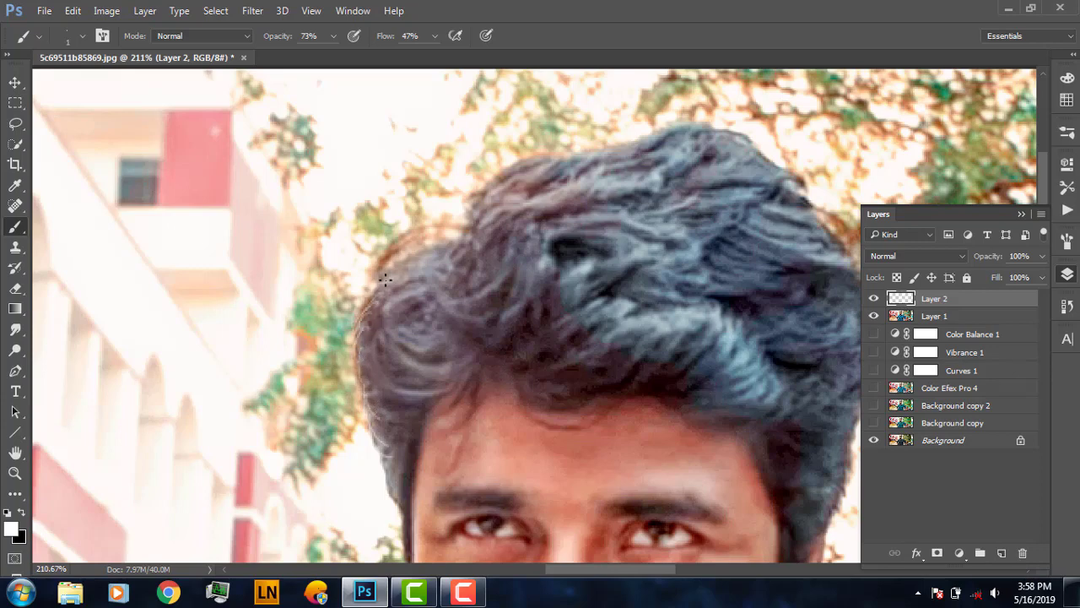
# Paint thin light strands along the side edge of the hair
pyautogui.moveTo(385, 280); pyautogui.dragTo(428, 266)
pyautogui.moveTo(440, 246); pyautogui.dragTo(459, 245)
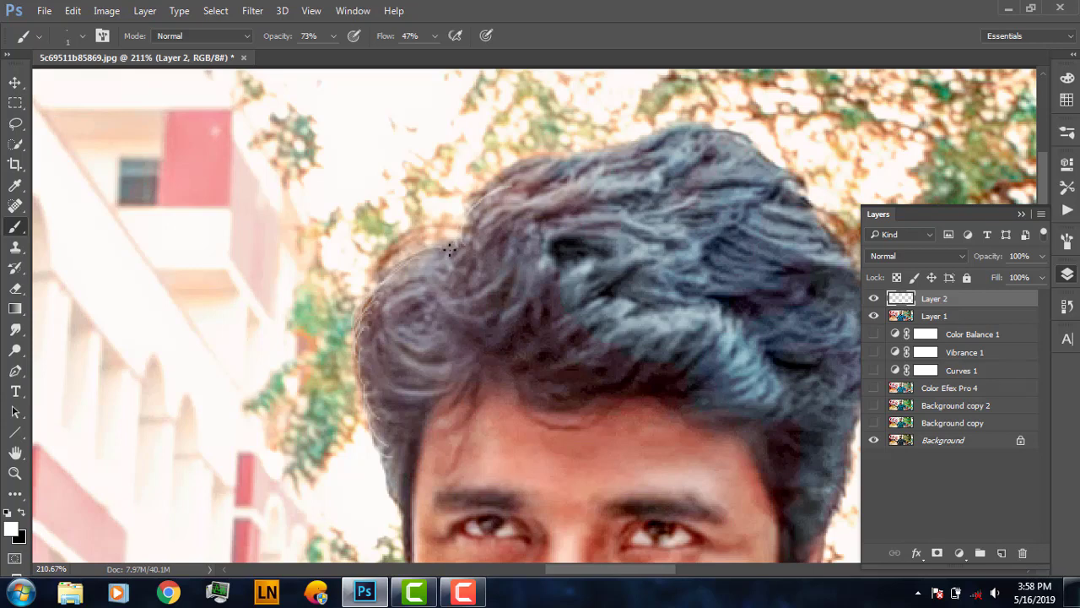
pyautogui.moveTo(469, 298); pyautogui.dragTo(522, 270)
pyautogui.moveTo(396, 381); pyautogui.dragTo(433, 389)
pyautogui.moveTo(395, 348); pyautogui.dragTo(445, 361)
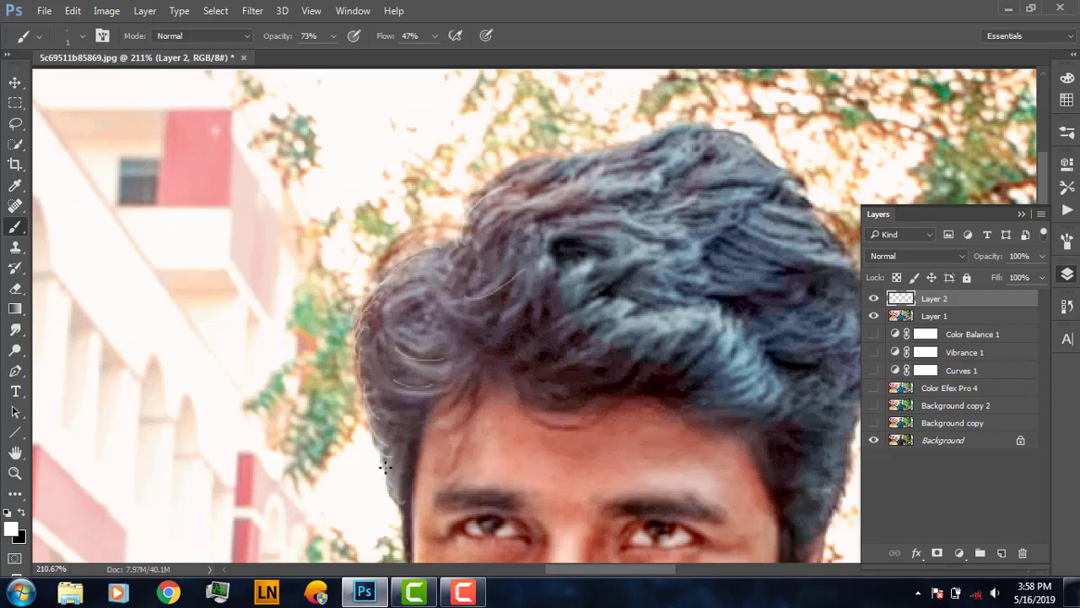
pyautogui.moveTo(551, 565); pyautogui.dragTo(613, 568)
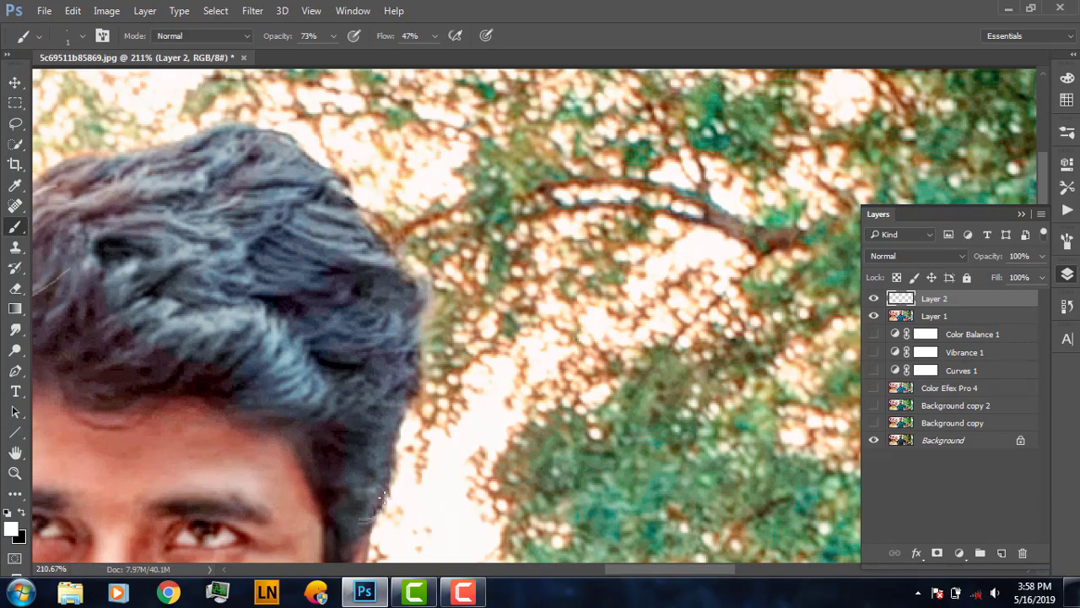
# Paint faint light strands along the hair edge and across the top of the hair
pyautogui.moveTo(382, 498); pyautogui.dragTo(385, 458)
pyautogui.moveTo(402, 419); pyautogui.dragTo(404, 389)
pyautogui.moveTo(418, 341); pyautogui.dragTo(417, 295)
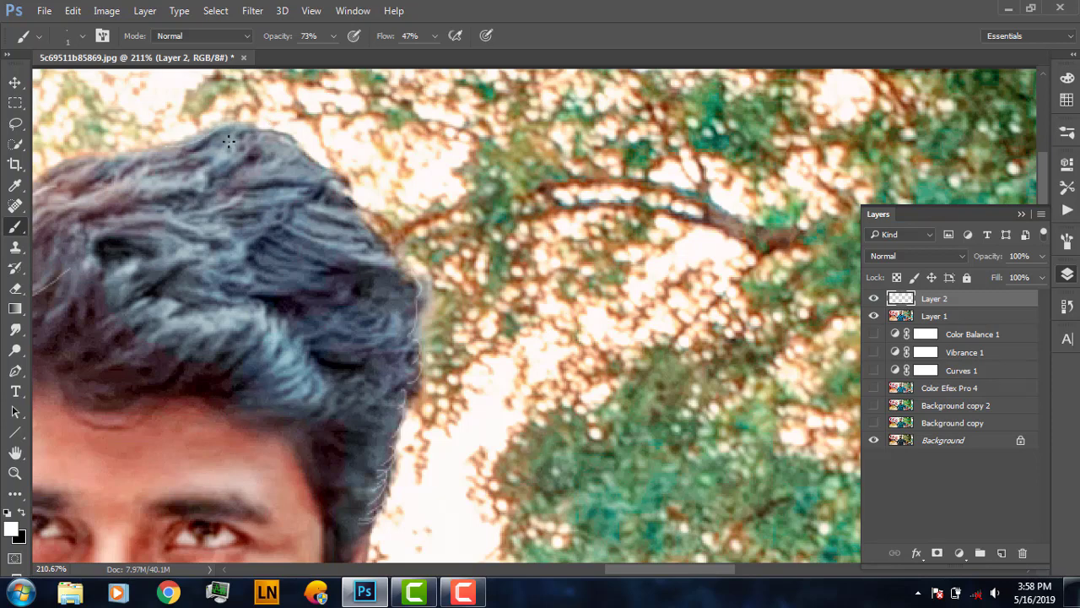
pyautogui.moveTo(228, 141)
pyautogui.mouseDown()
pyautogui.moveTo(261, 140)
pyautogui.moveTo(338, 181)
pyautogui.moveTo(390, 258)
pyautogui.moveTo(394, 299)
pyautogui.mouseUp()
pyautogui.moveTo(629, 568); pyautogui.dragTo(570, 569)
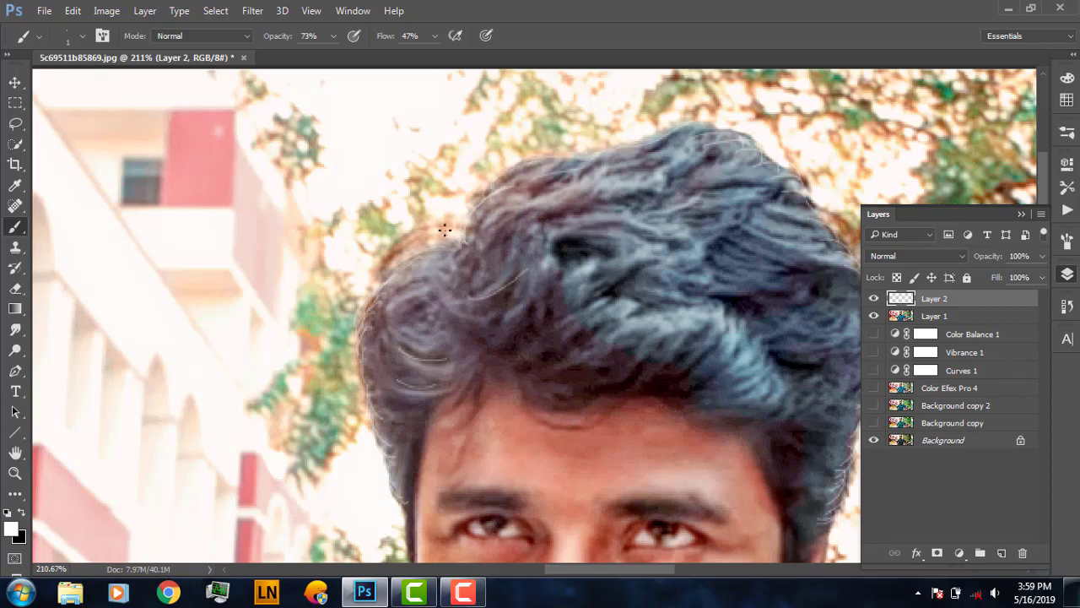
pyautogui.click(15, 473)
# Erase the stray light strands left of the hair
pyautogui.click(16, 288)
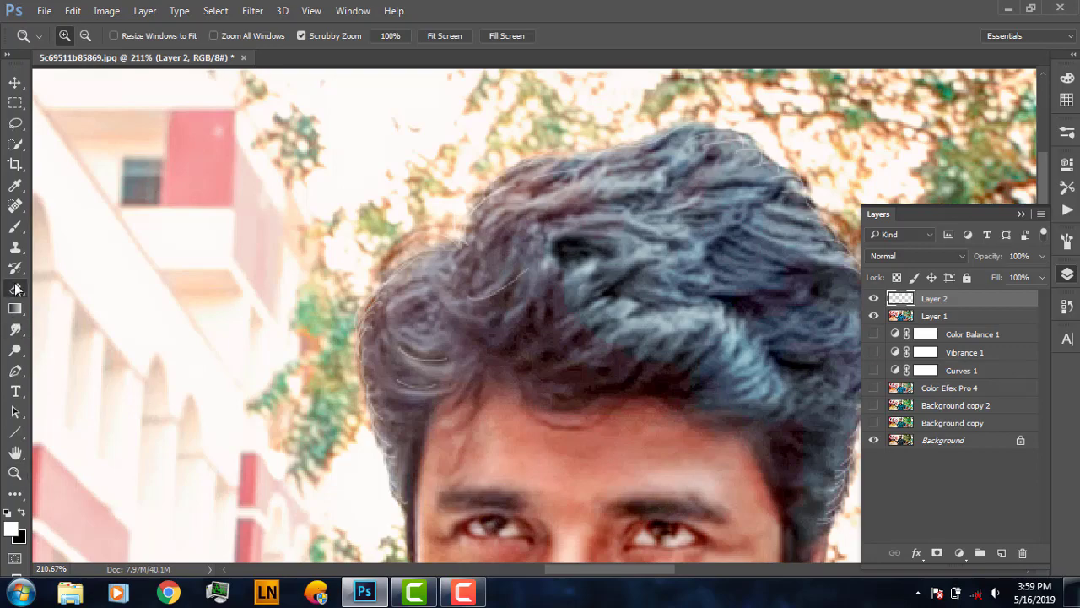
pyautogui.moveTo(482, 382)
pyautogui.mouseDown()
pyautogui.moveTo(422, 385)
pyautogui.moveTo(489, 313)
pyautogui.mouseUp()
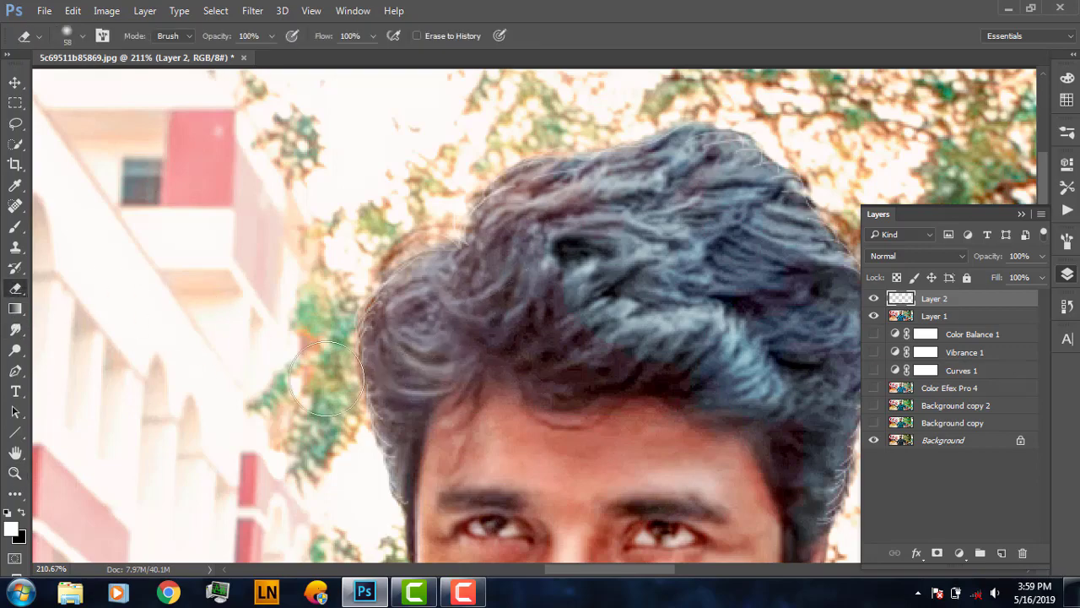
pyautogui.click(15, 472)
pyautogui.moveTo(567, 284); pyautogui.dragTo(555, 297)
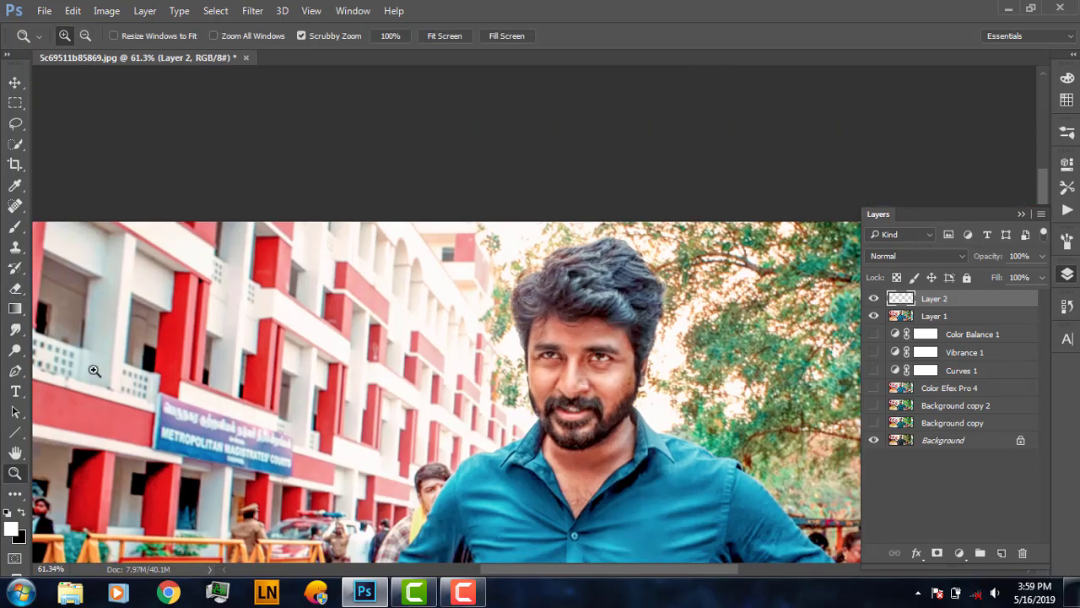
# Burn the hair on Layer 1 with the Burn Tool set to Shadows at 9% exposure
pyautogui.click(16, 349)
pyautogui.click(80, 365)
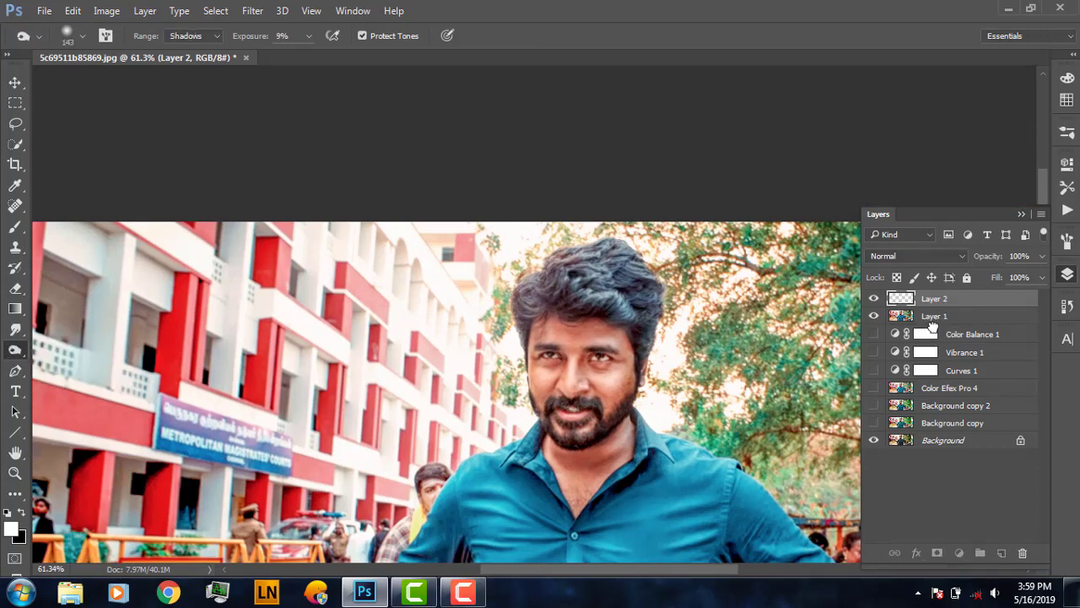
pyautogui.click(941, 319)
pyautogui.moveTo(609, 280)
pyautogui.mouseDown()
pyautogui.moveTo(504, 305)
pyautogui.moveTo(607, 429)
pyautogui.mouseUp()
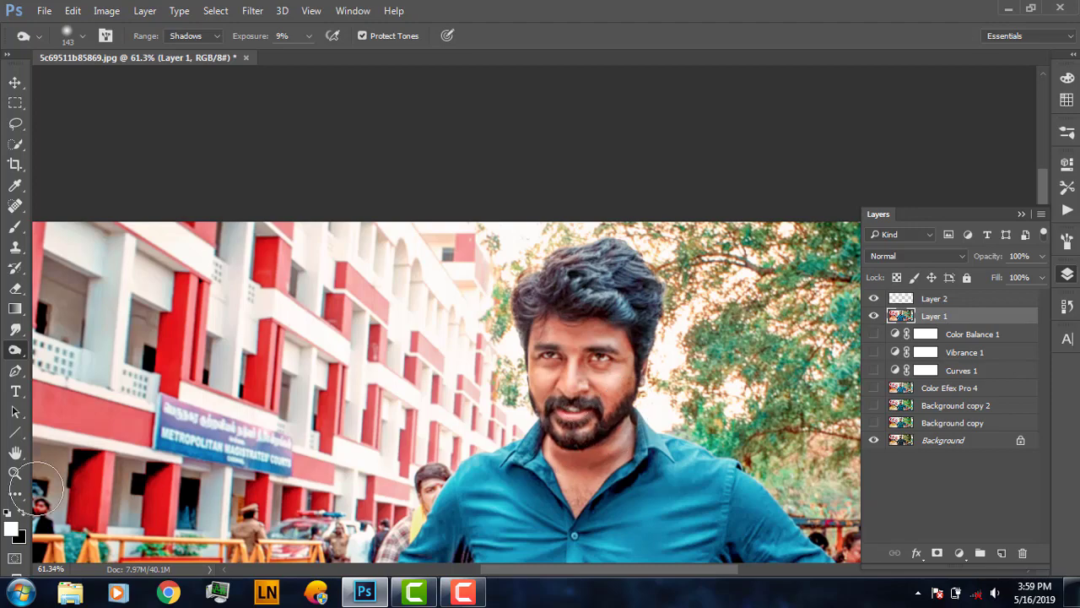
# Fit the photo on screen, then zoom in on the face and the shirt
pyautogui.click(15, 473)
pyautogui.rightClick(586, 321)
pyautogui.click(622, 332)
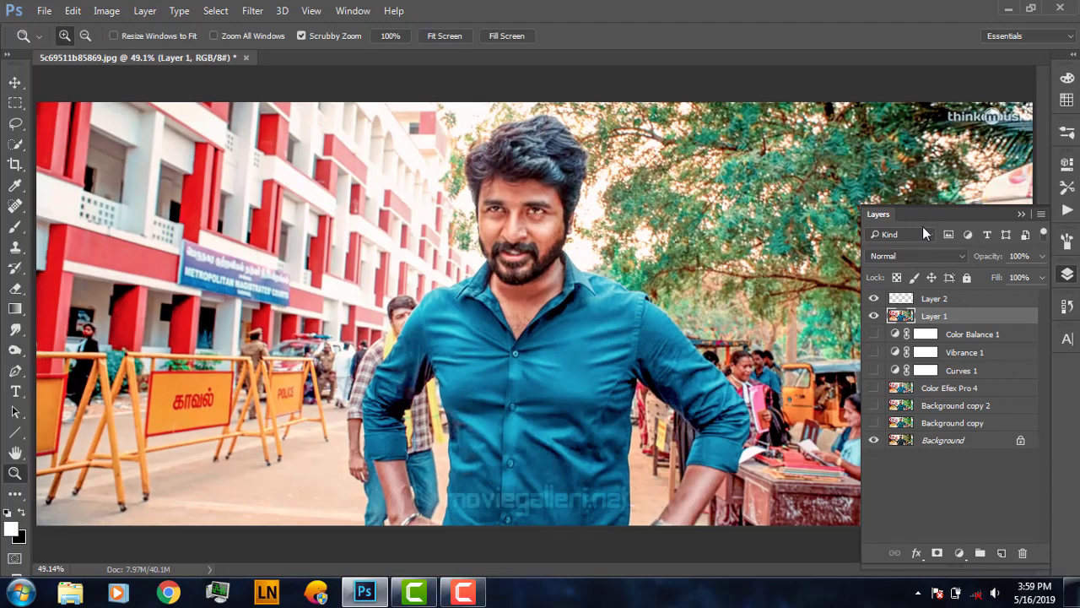
pyautogui.moveTo(511, 200); pyautogui.dragTo(615, 205)
pyautogui.moveTo(598, 248); pyautogui.dragTo(535, 236)
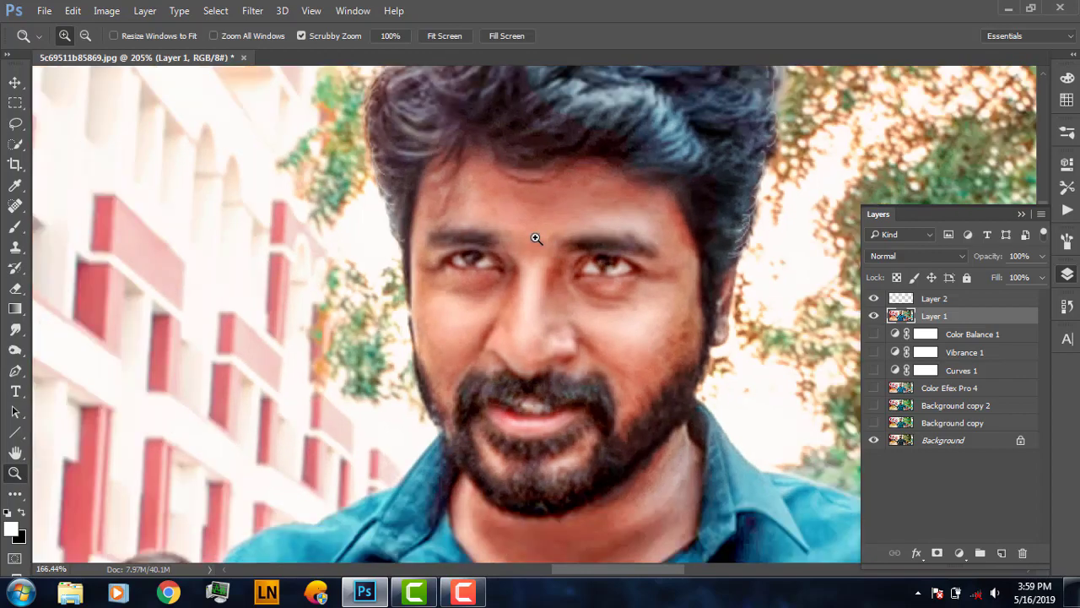
pyautogui.moveTo(613, 410); pyautogui.dragTo(650, 396)
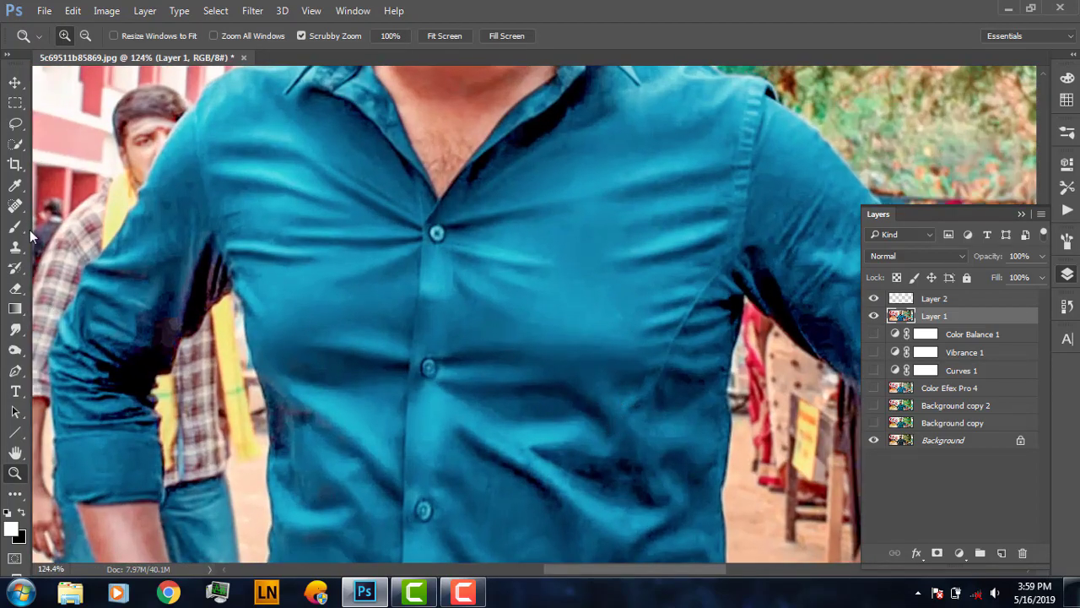
# Brush a faint light handwritten signature across the teal shirt's chest on Layer 2
pyautogui.click(15, 226)
pyautogui.click(934, 299)
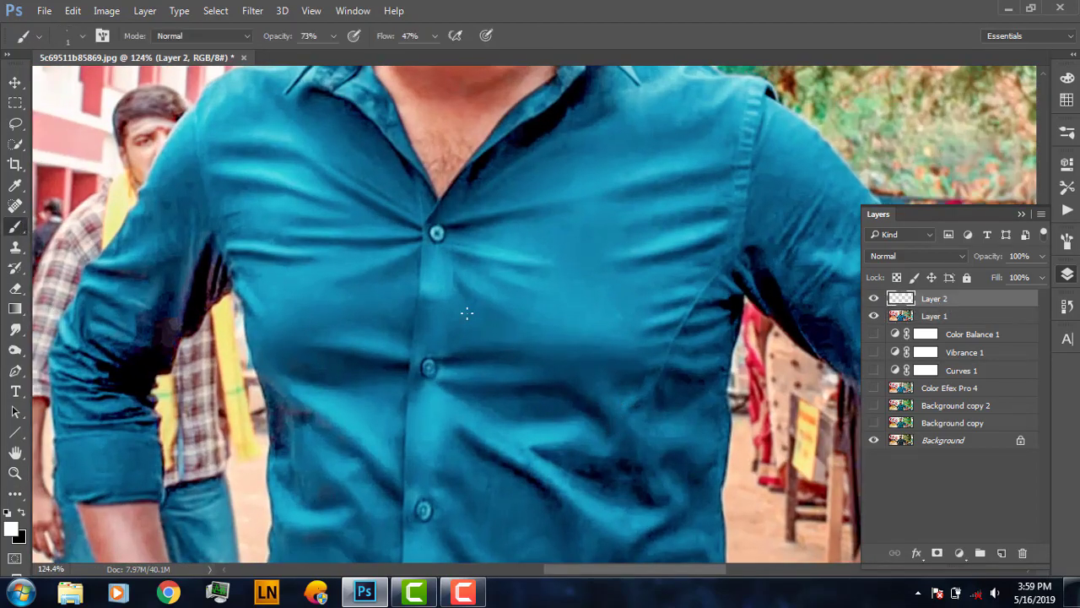
pyautogui.moveTo(499, 305)
pyautogui.mouseDown()
pyautogui.moveTo(549, 294)
pyautogui.moveTo(586, 242)
pyautogui.mouseUp()
pyautogui.moveTo(506, 353); pyautogui.dragTo(705, 219)
pyautogui.click(16, 472)
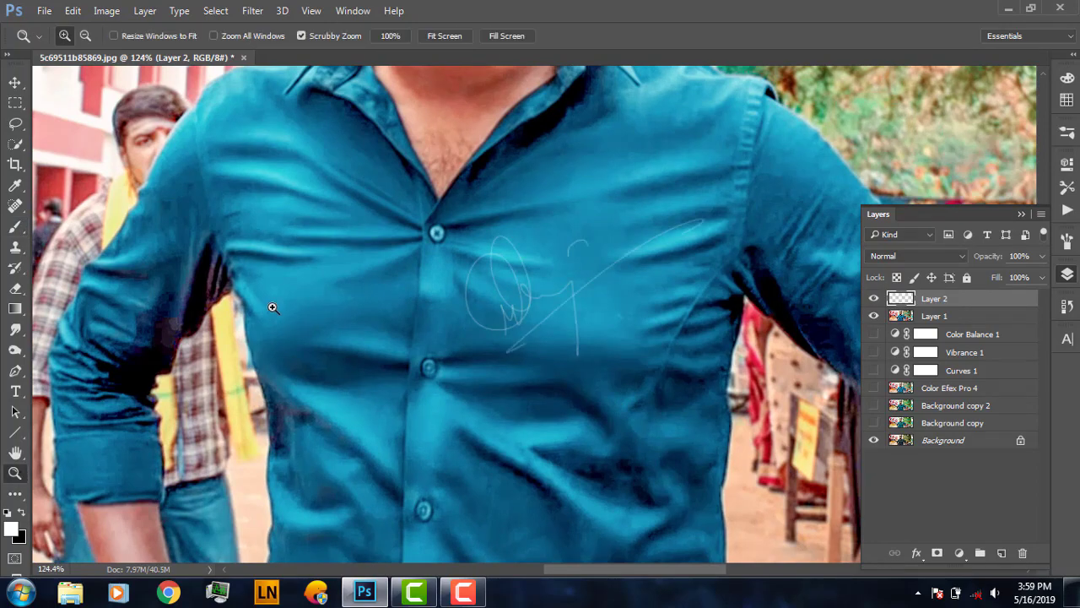
pyautogui.rightClick(297, 322)
pyautogui.click(329, 333)
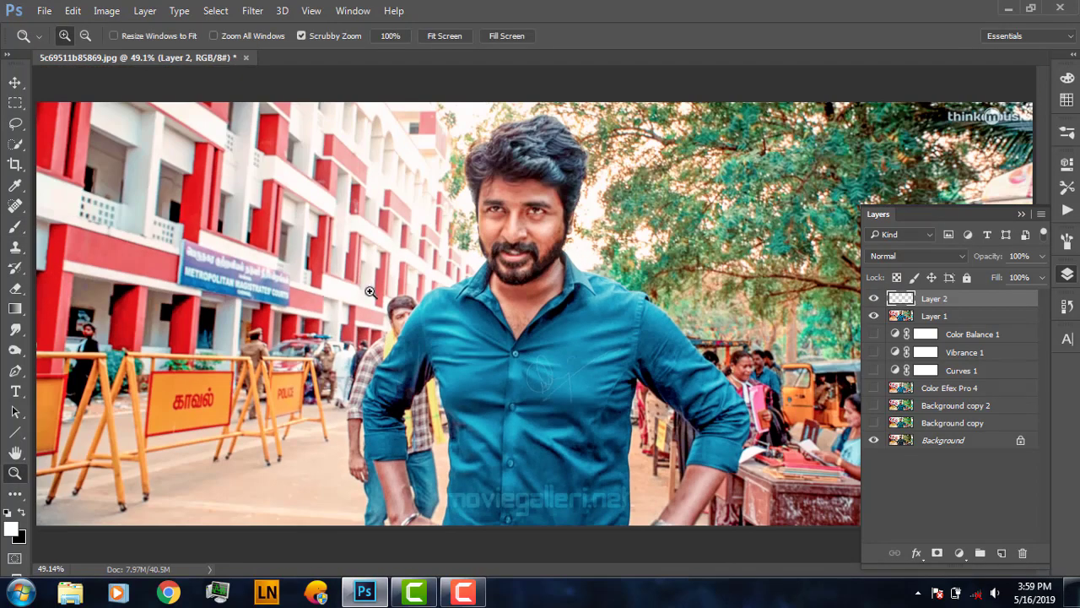
# Hide the top layers, then re-enable Background copies, Color Efex, adjustments and Layers 1–2 to compare
pyautogui.moveTo(873, 298); pyautogui.dragTo(873, 316)
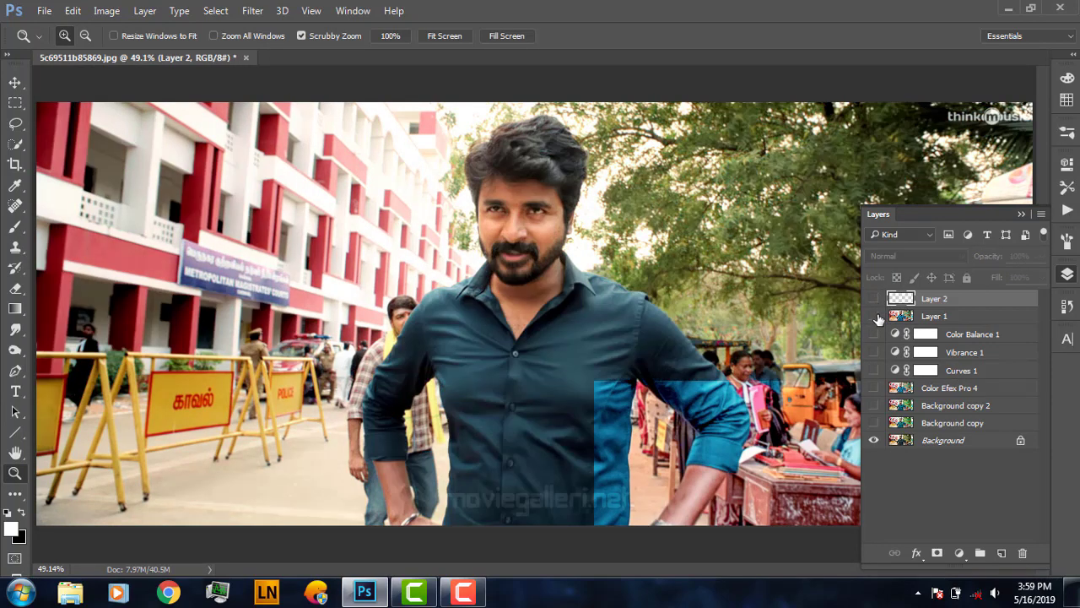
pyautogui.click(873, 439)
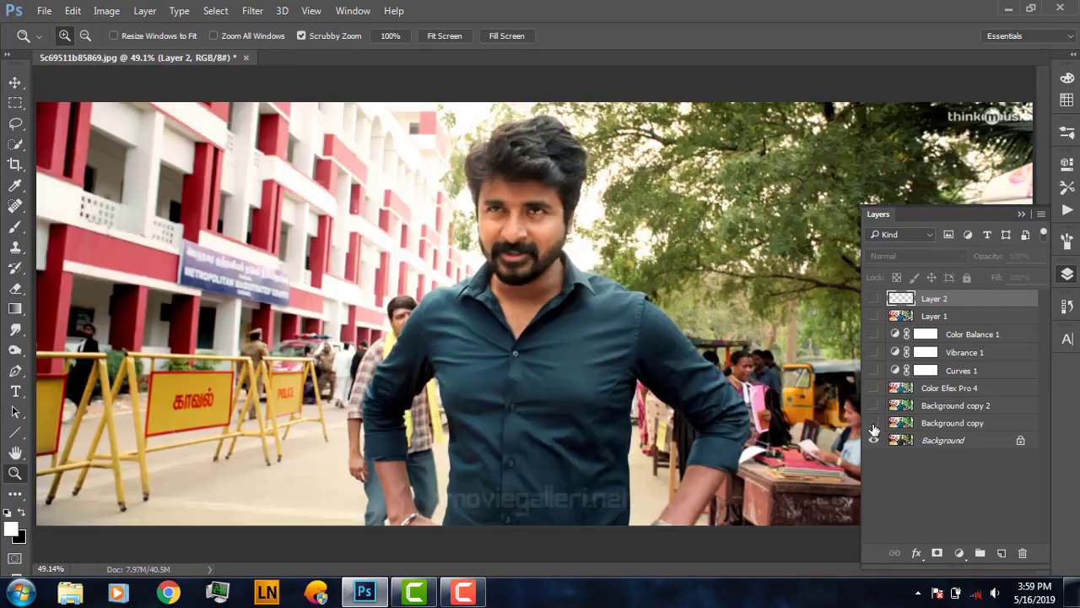
pyautogui.click(873, 421)
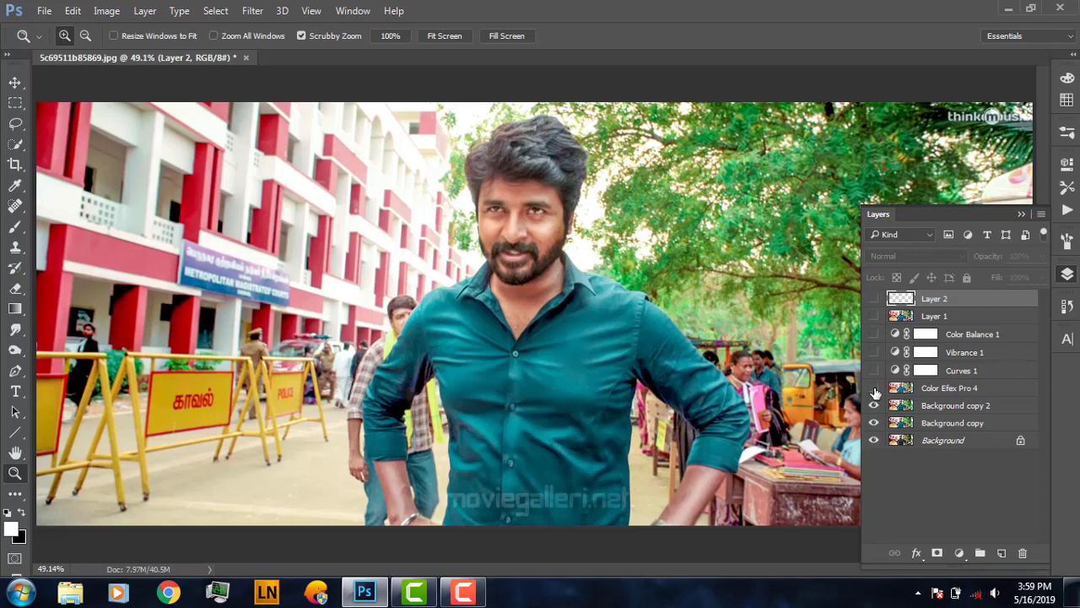
pyautogui.click(873, 387)
pyautogui.click(874, 369)
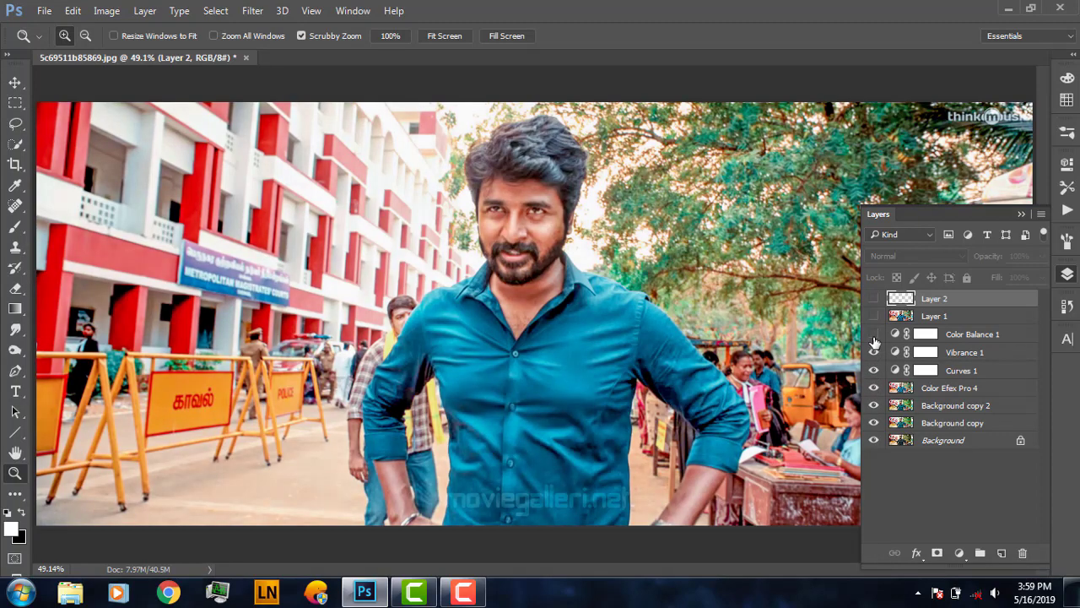
pyautogui.click(873, 334)
pyautogui.click(874, 316)
pyautogui.click(873, 298)
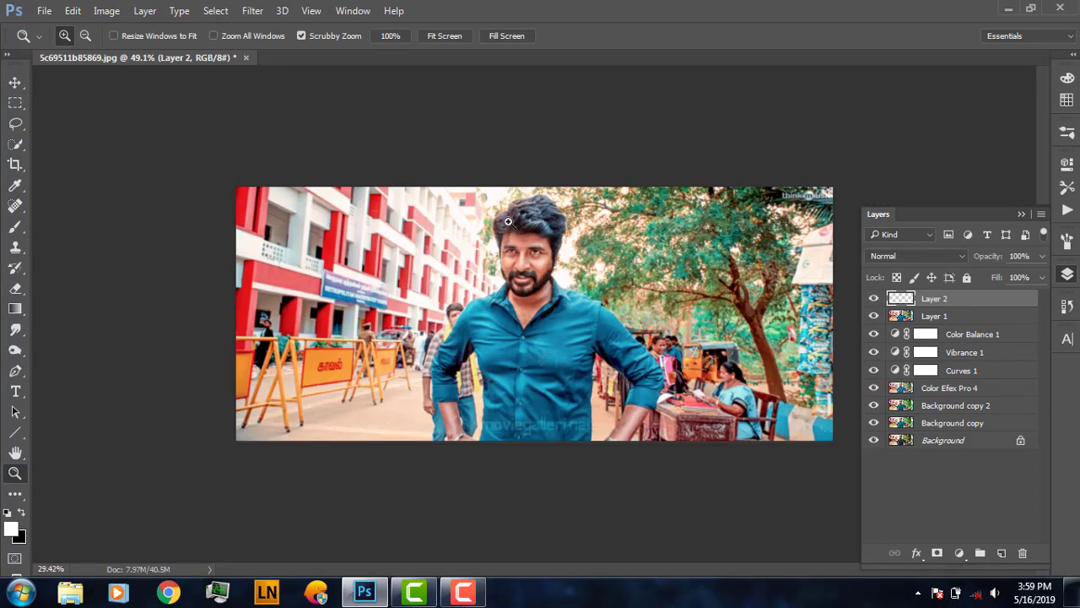
pyautogui.moveTo(549, 237); pyautogui.dragTo(523, 240)
pyautogui.rightClick(524, 241)
pyautogui.click(554, 252)
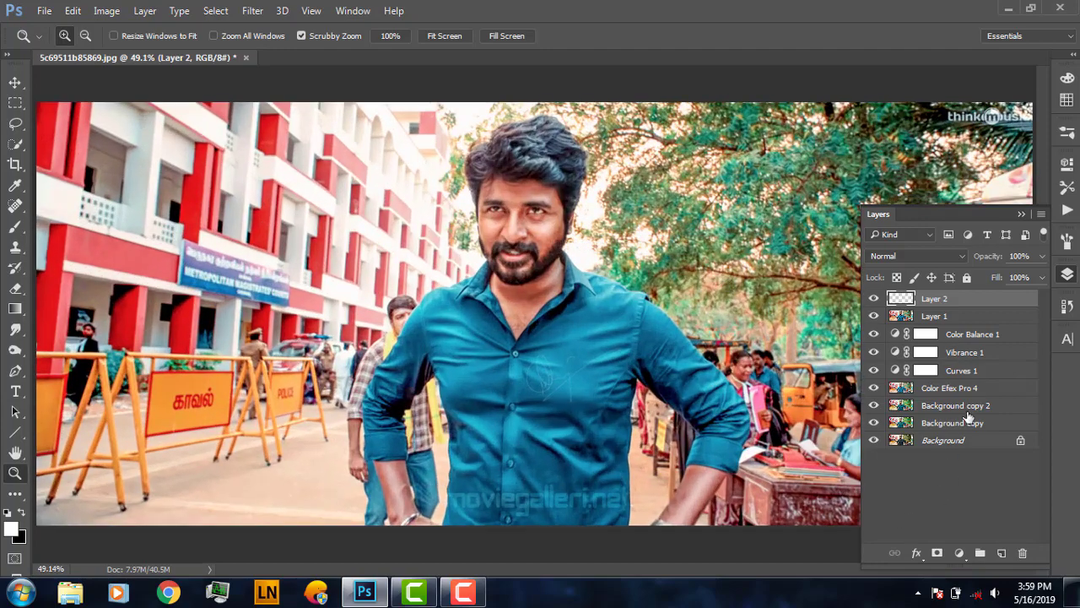
# Merge Layer 2's strands and signature down into Layer 1
pyautogui.moveTo(873, 334)
pyautogui.mouseDown()
pyautogui.moveTo(873, 411)
pyautogui.moveTo(876, 304)
pyautogui.moveTo(874, 315)
pyautogui.mouseUp()
pyautogui.click(874, 315)
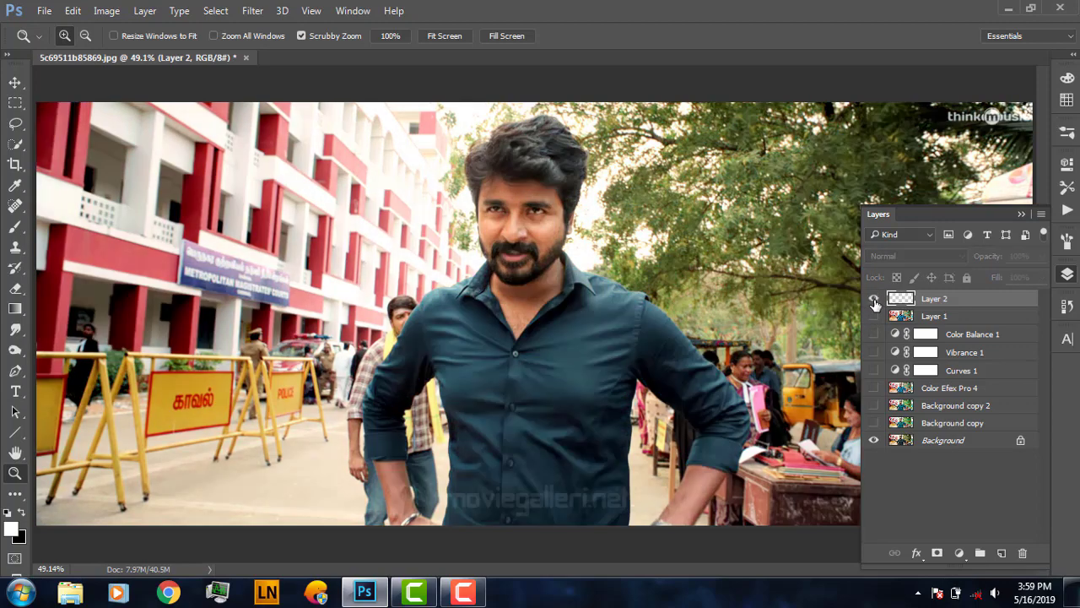
pyautogui.click(875, 302)
pyautogui.rightClick(933, 303)
pyautogui.click(675, 528)
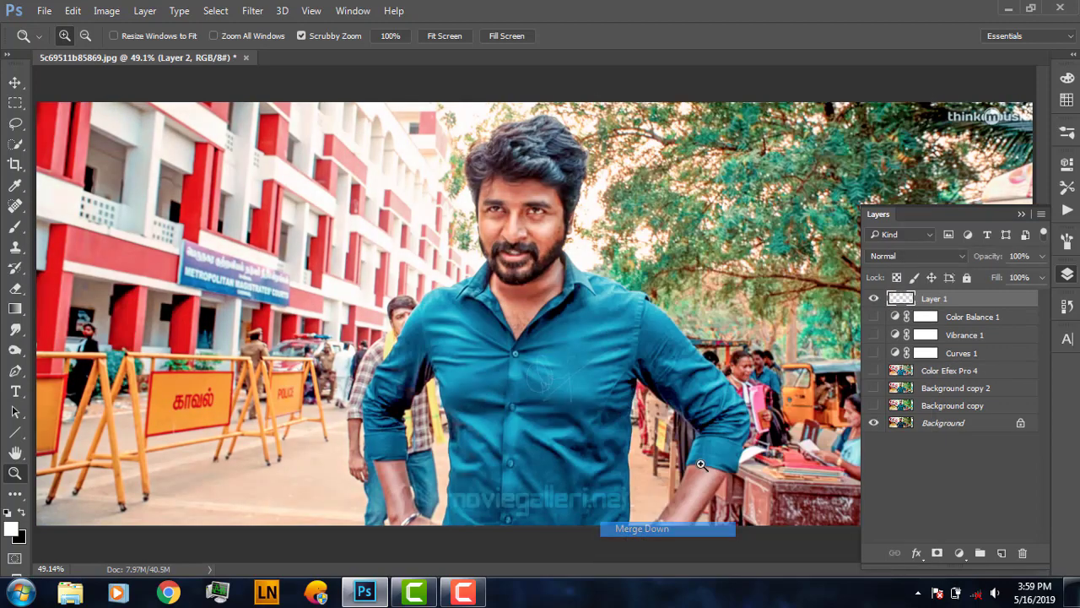
# Toggle Layer 1 off and on to compare the final grade with the original
pyautogui.click(874, 300)
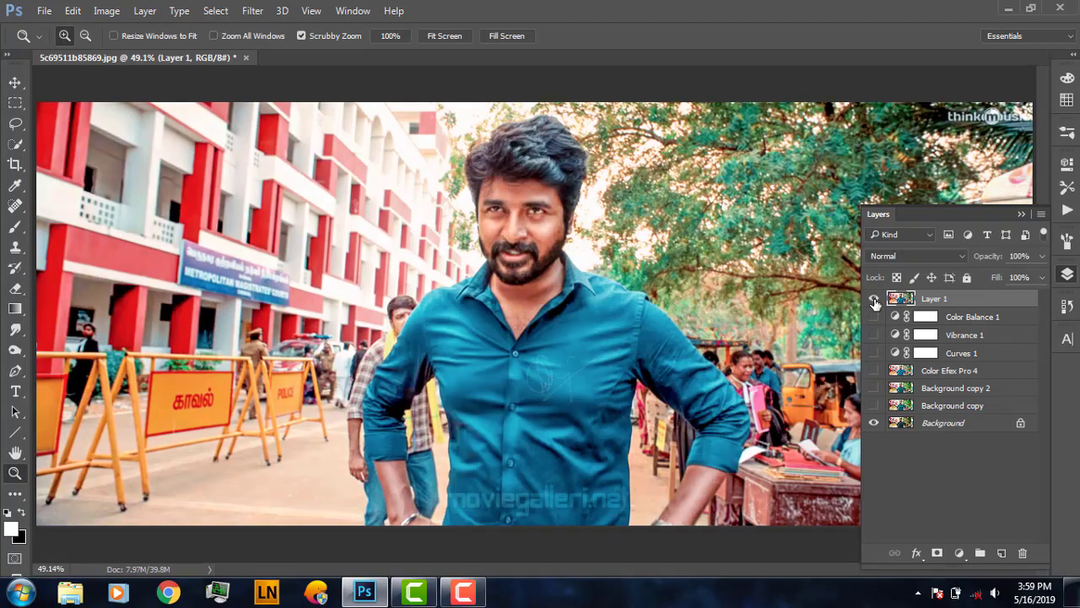
pyautogui.click(874, 300)
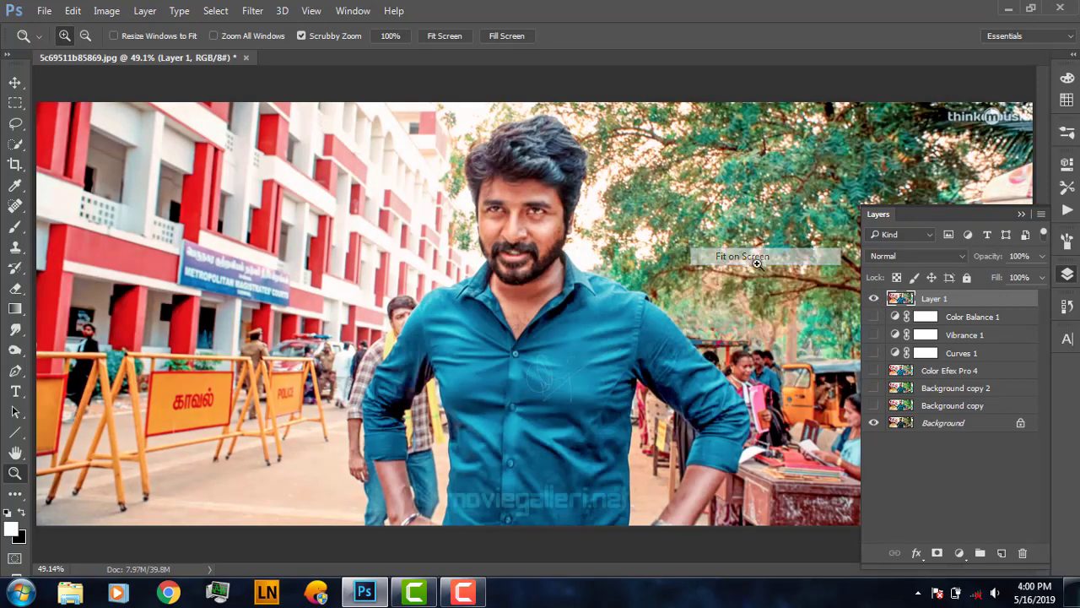
pyautogui.moveTo(757, 263); pyautogui.dragTo(675, 268)
pyautogui.rightClick(636, 275)
pyautogui.click(663, 287)
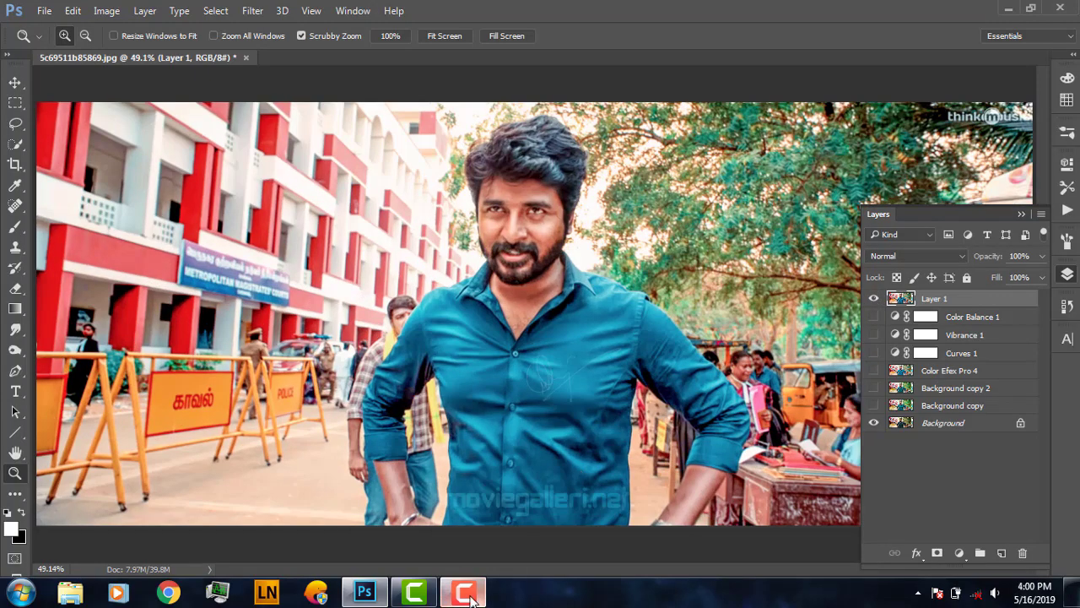